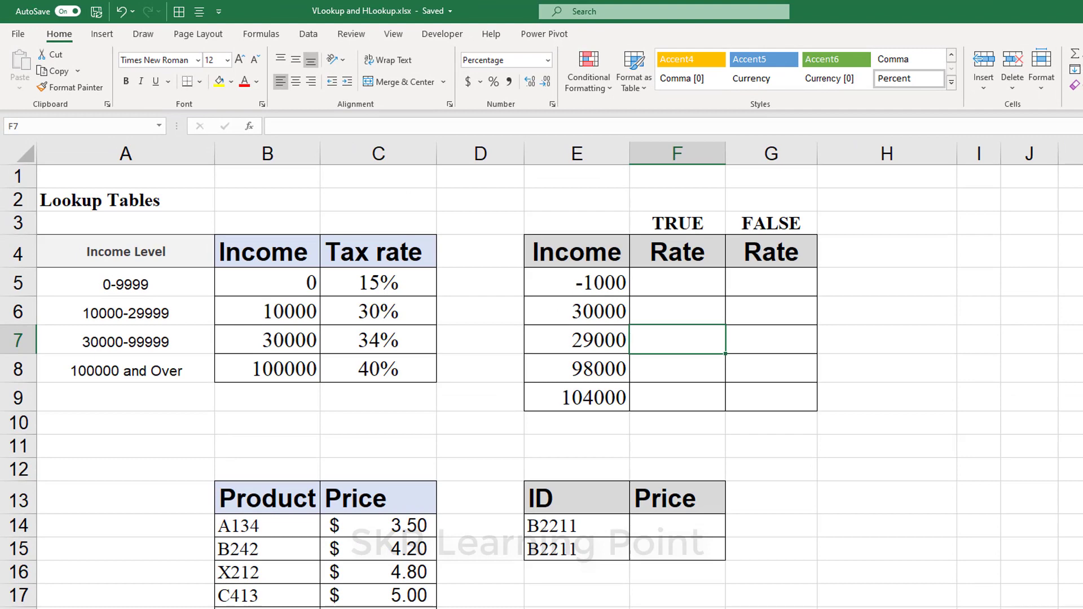
Step: Examine each income level in A5:A8 with its tax rate, and the Income and Tax rate columns of the lookup table
click(191, 291)
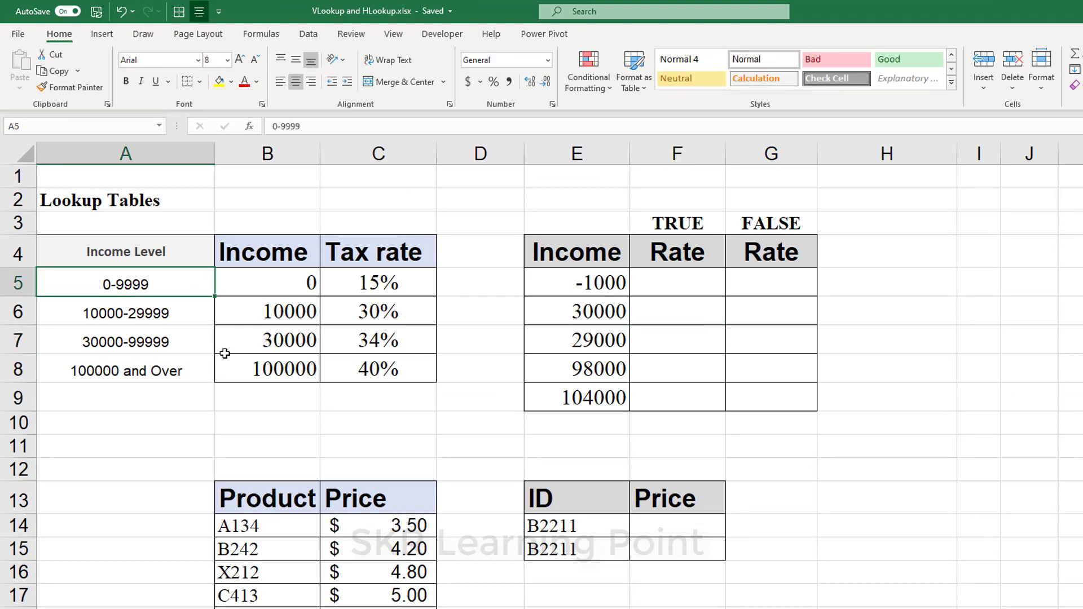
click(373, 285)
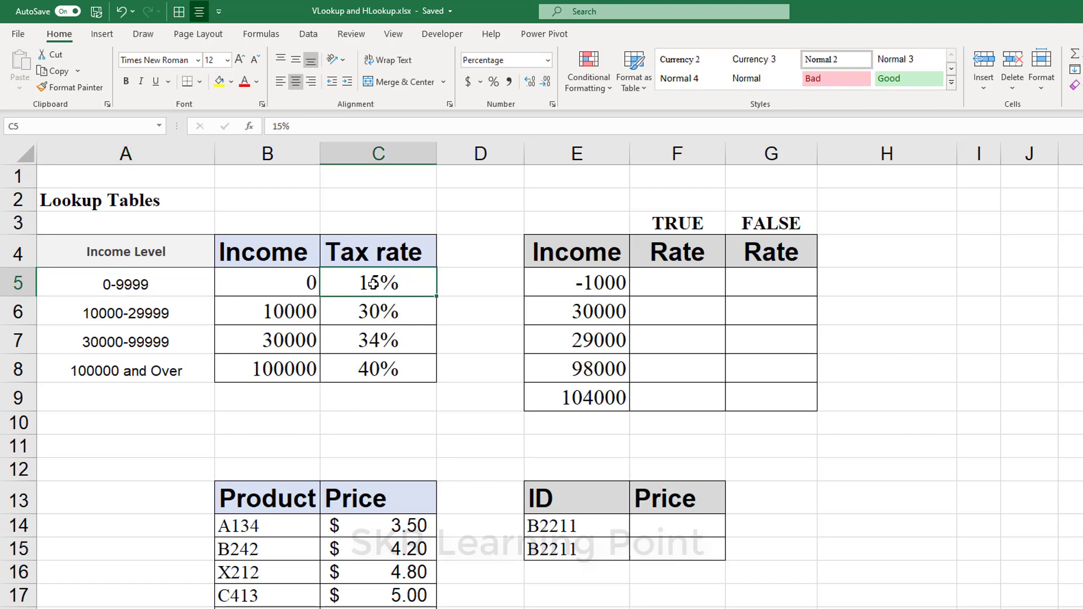
click(127, 321)
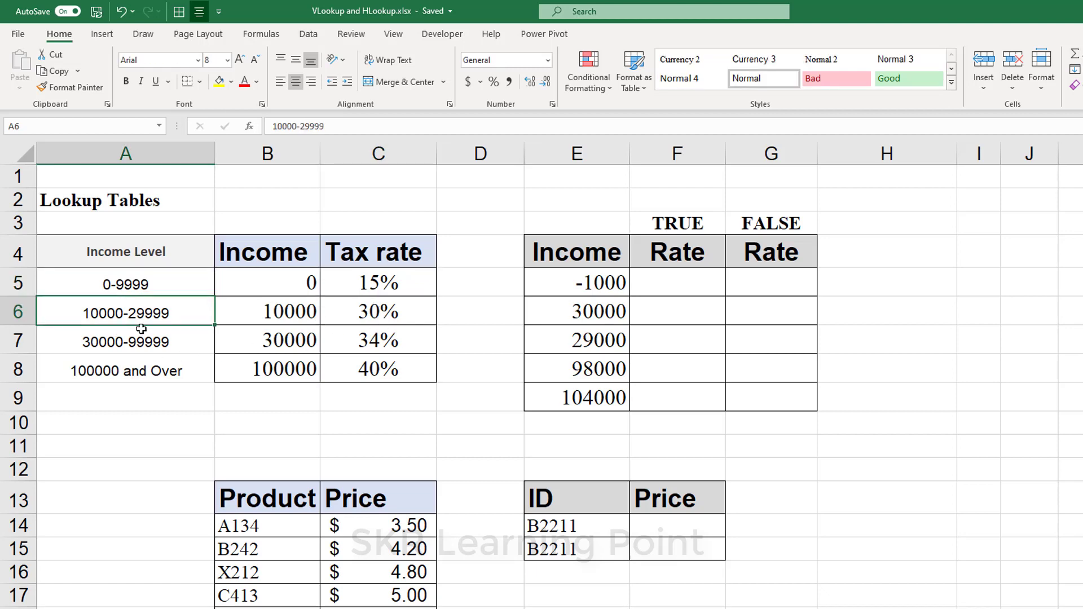
click(400, 311)
click(125, 346)
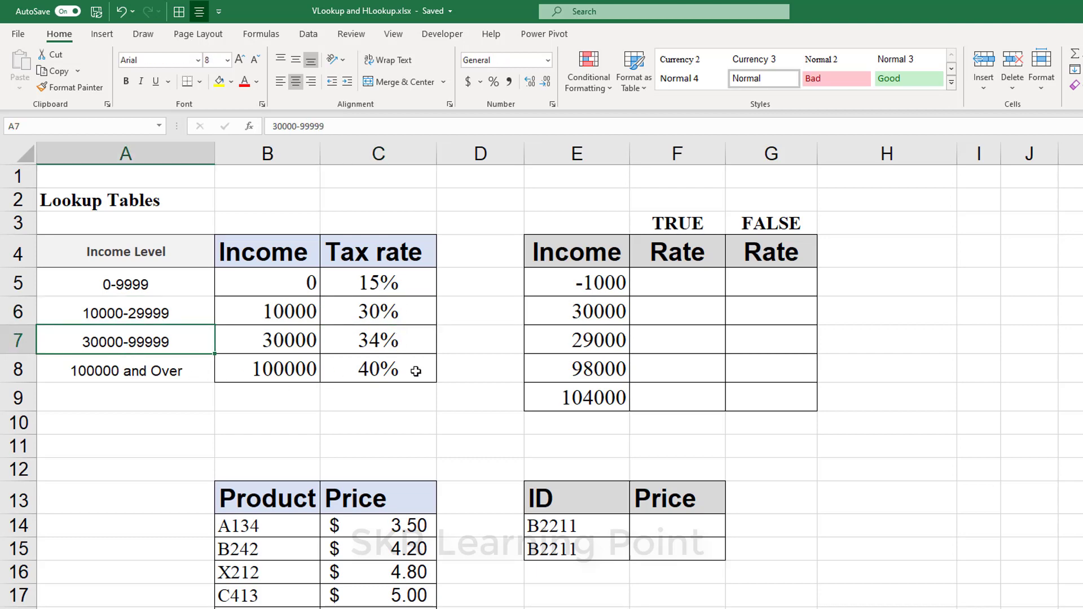
click(390, 345)
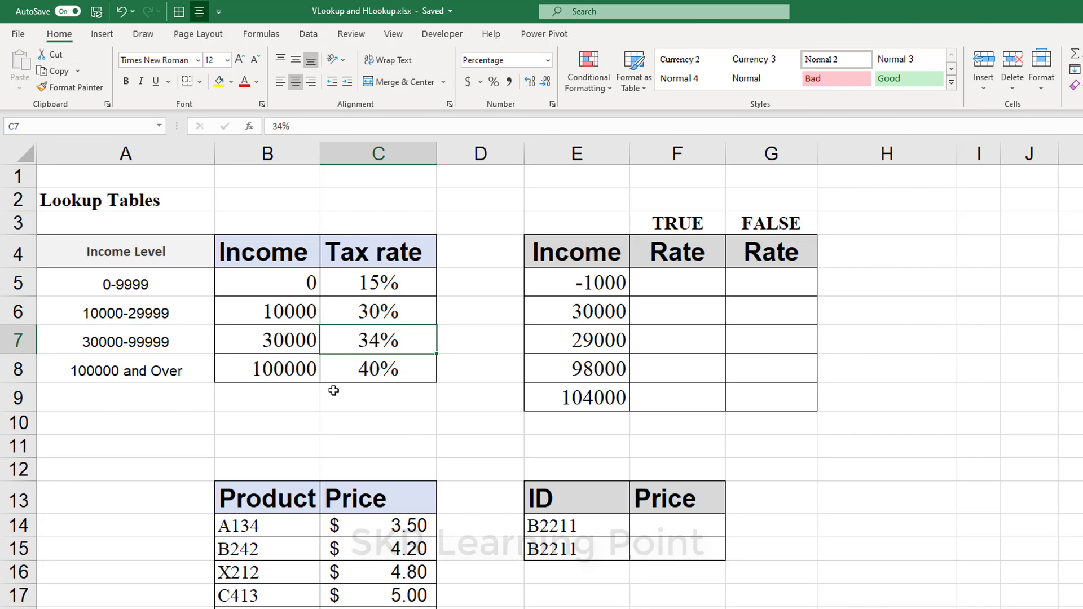
click(112, 372)
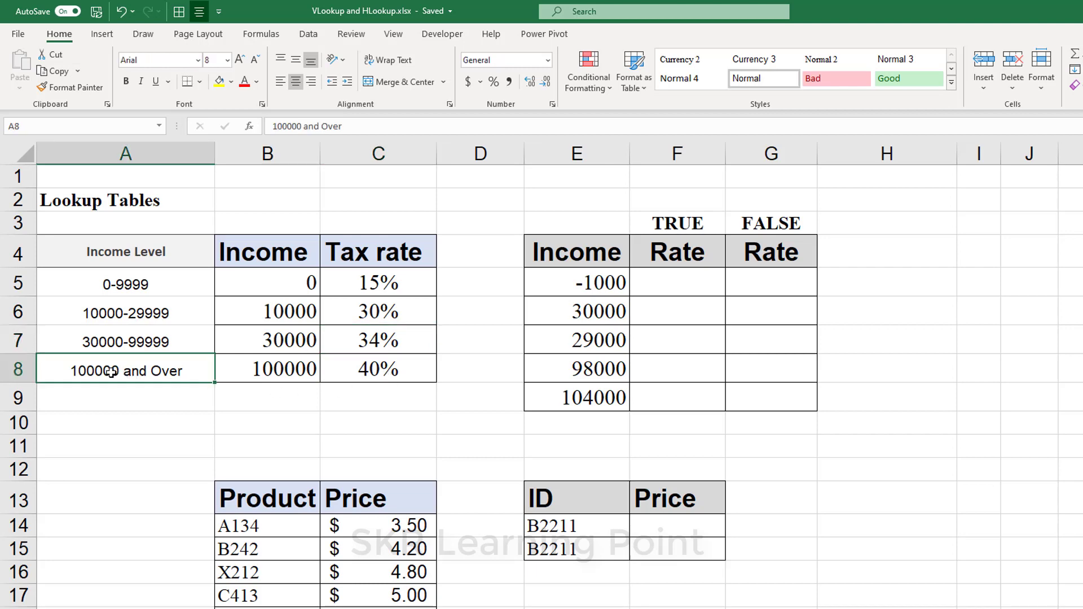
click(360, 367)
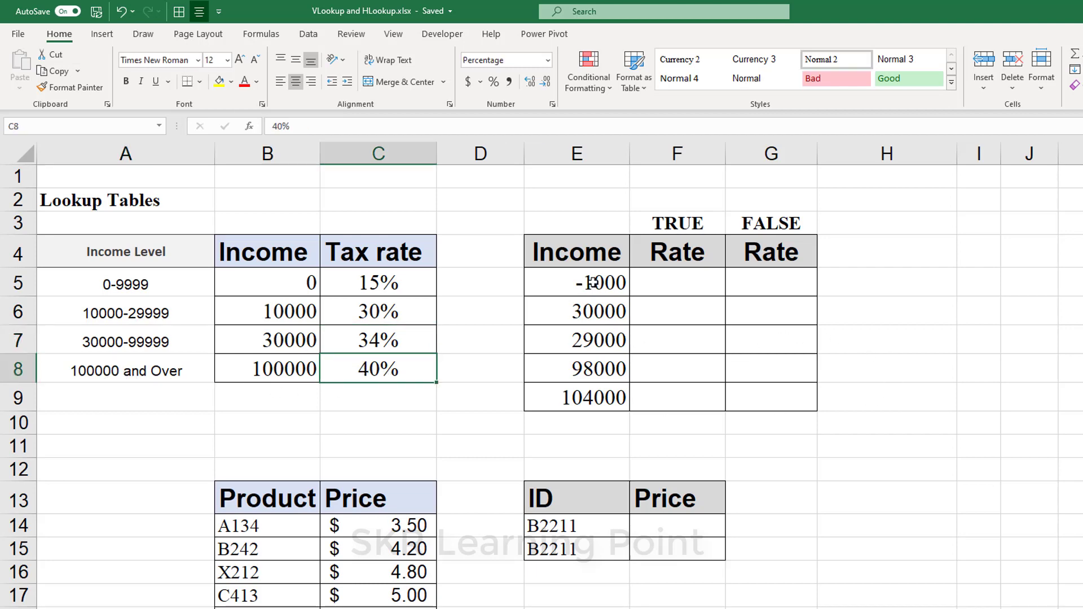
drag(259, 269, 262, 389)
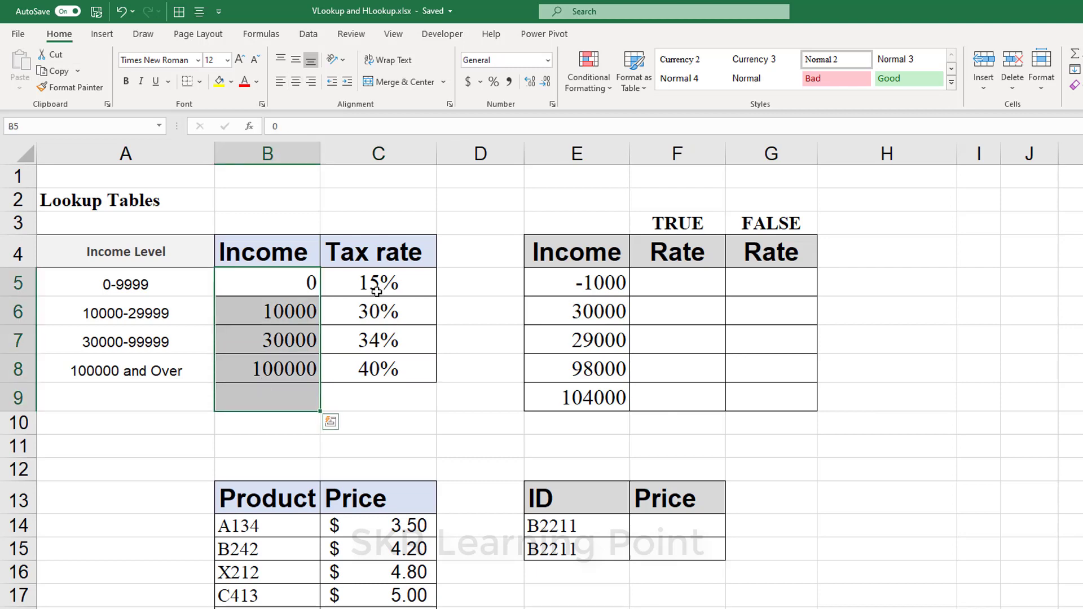
drag(363, 280, 367, 372)
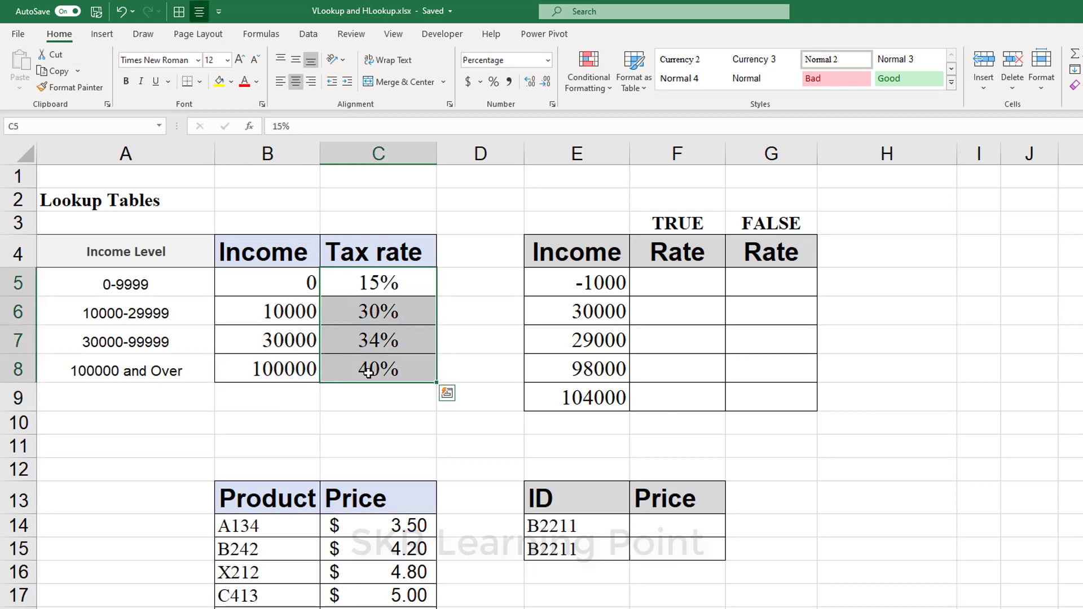
Step: Review the incomes in E5:E9 and check the sort order of the lookup table's Income values in B5:B8
click(793, 291)
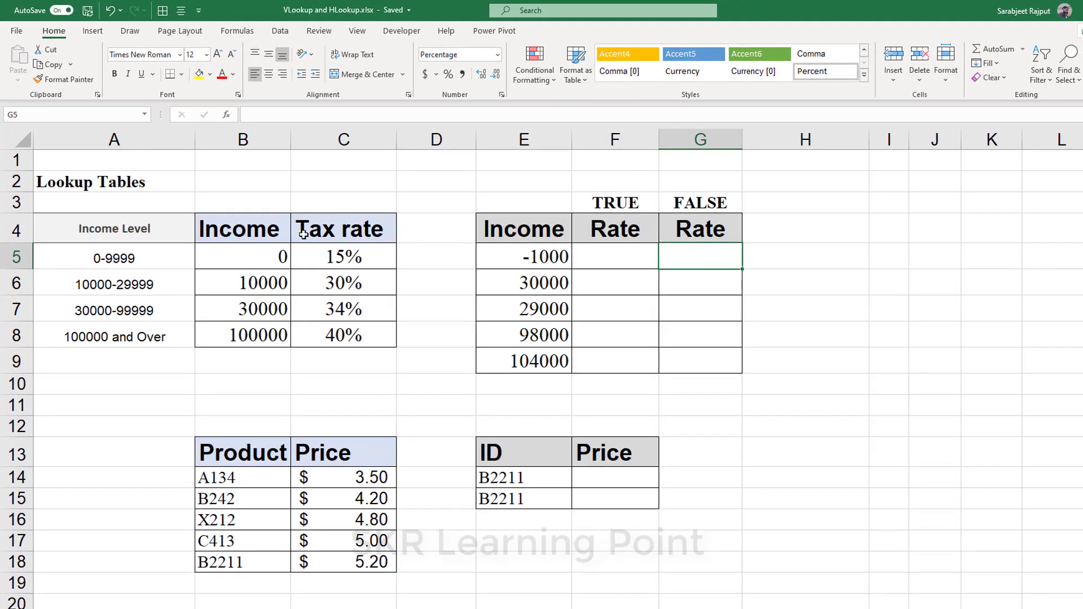
drag(523, 261, 533, 365)
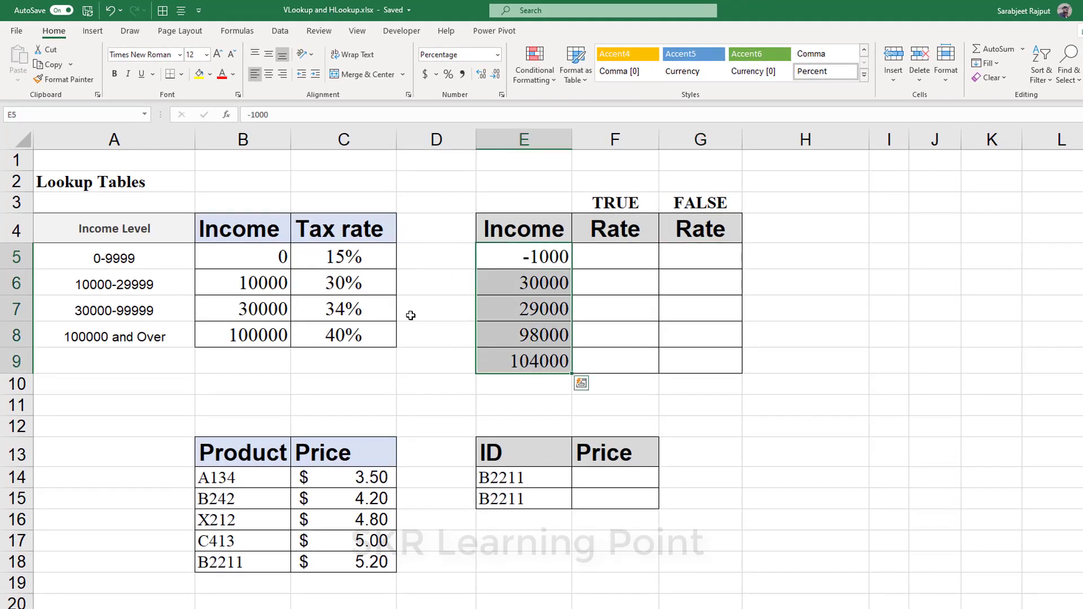
drag(279, 255, 256, 326)
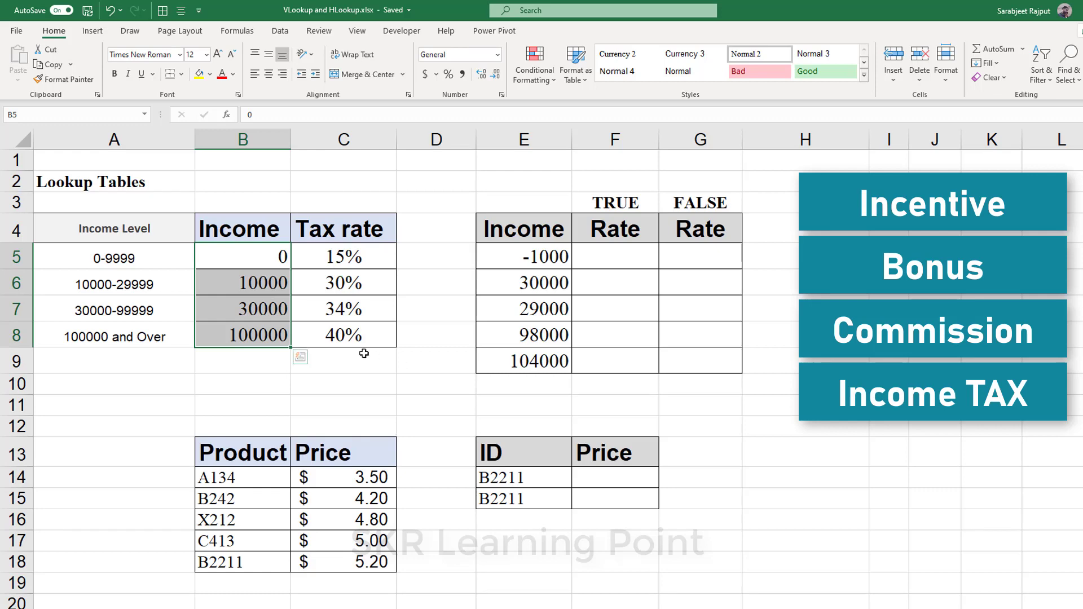
drag(251, 257, 240, 340)
click(237, 401)
click(247, 255)
drag(248, 254, 249, 344)
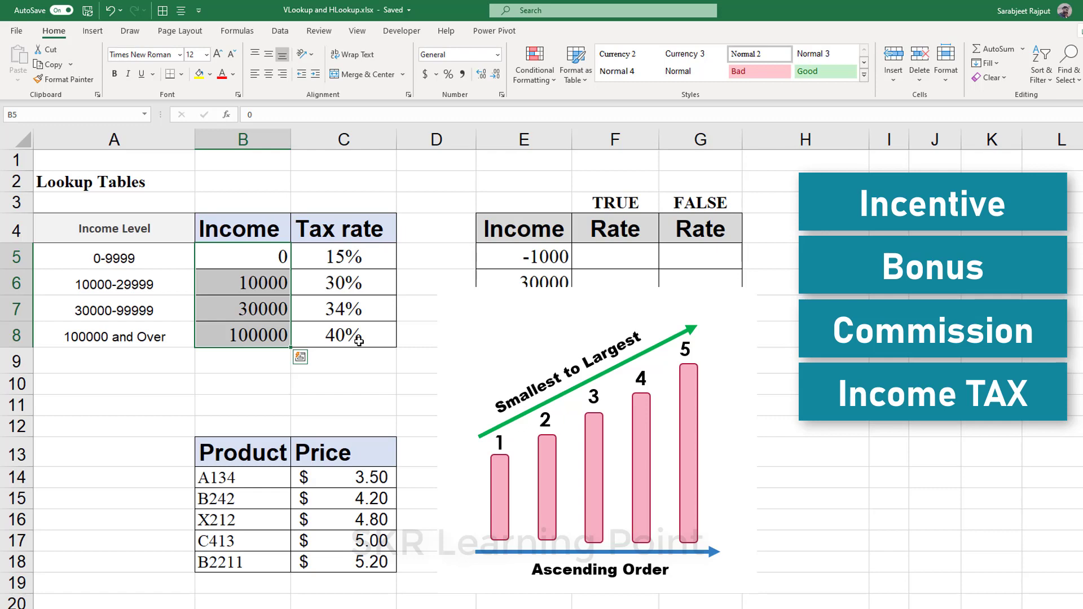
Step: Start a VLOOKUP formula in F5 with E5 as the lookup value and the named range Lookup (B5:C8) as the table array
click(638, 251)
text(=)
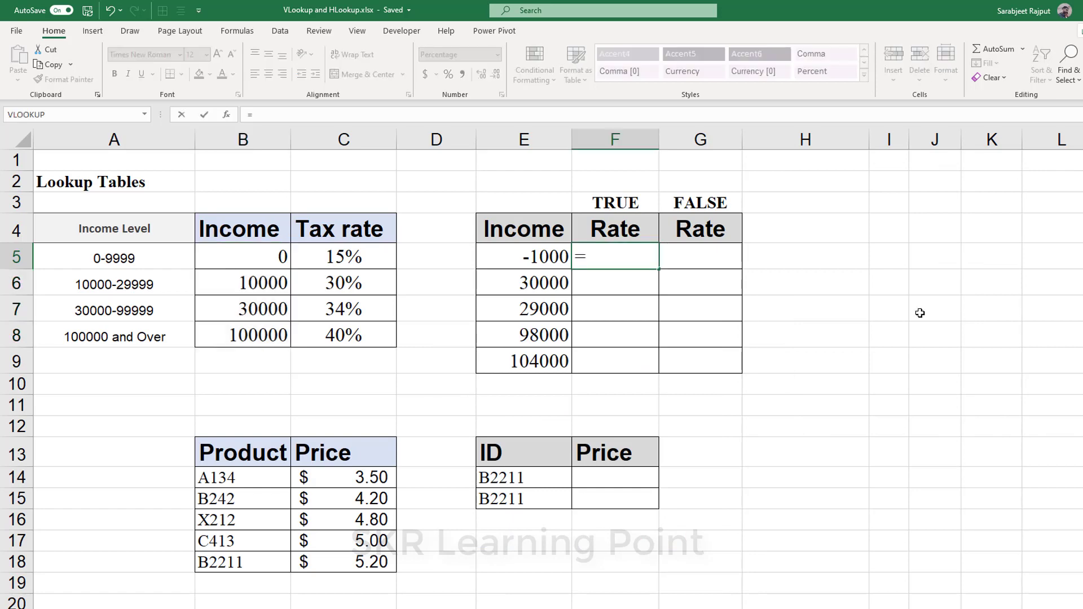
text(vl)
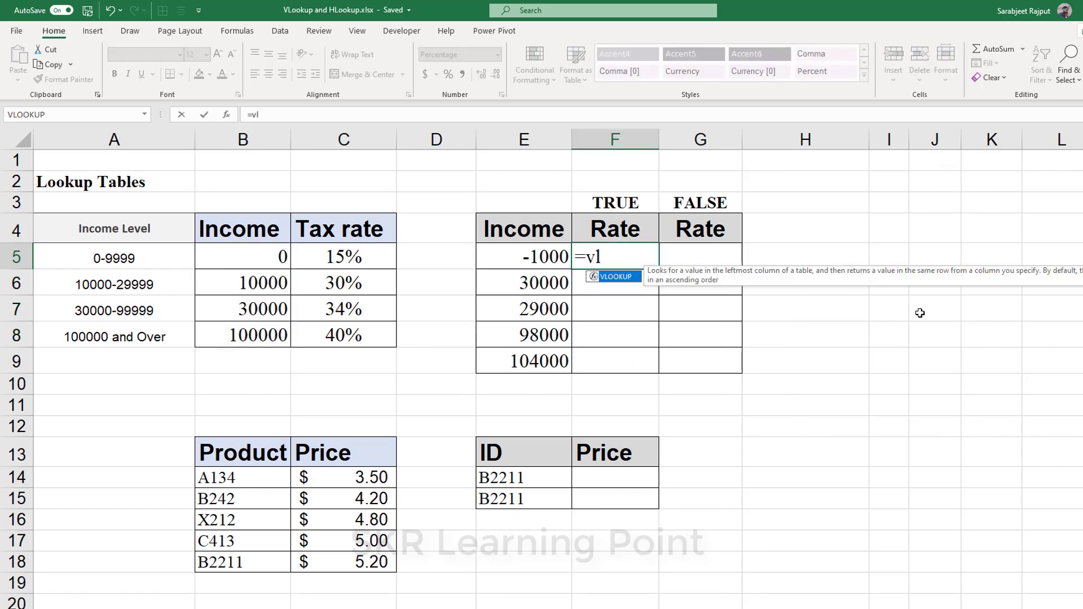
key(Tab)
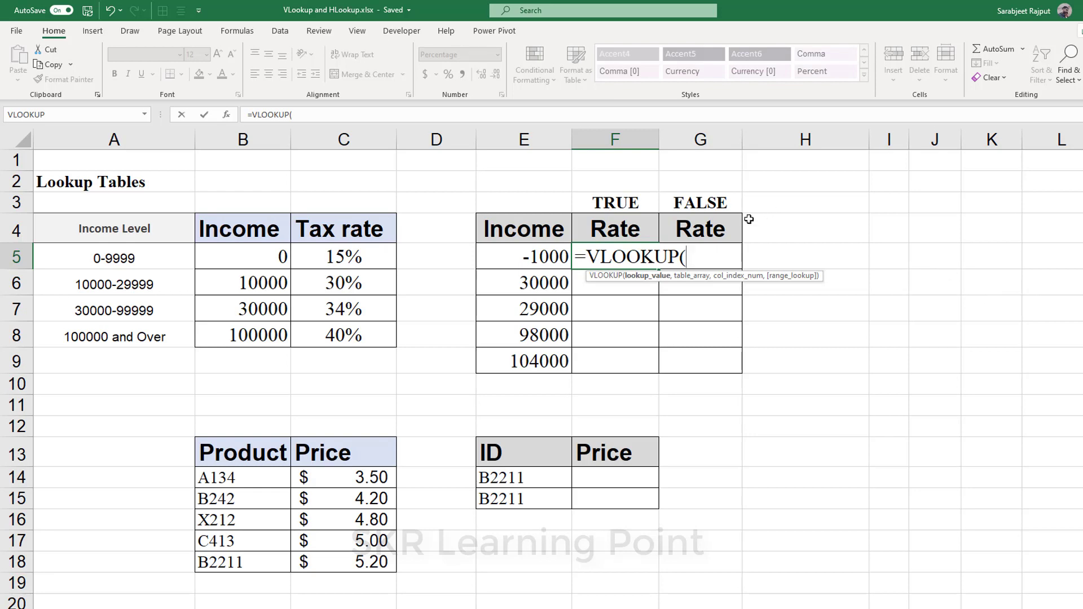
drag(587, 276, 772, 246)
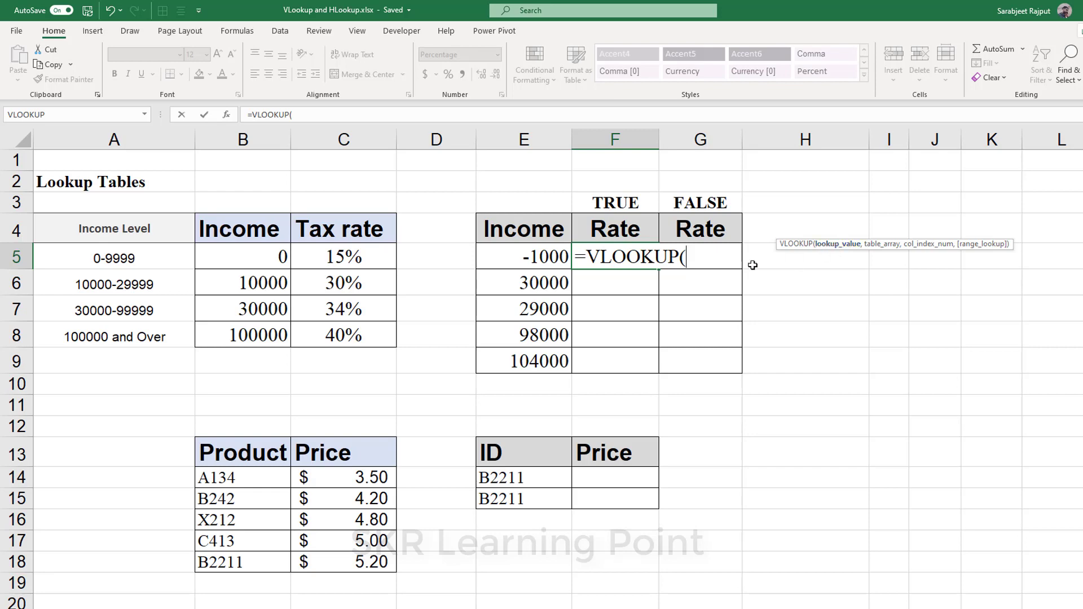
click(515, 264)
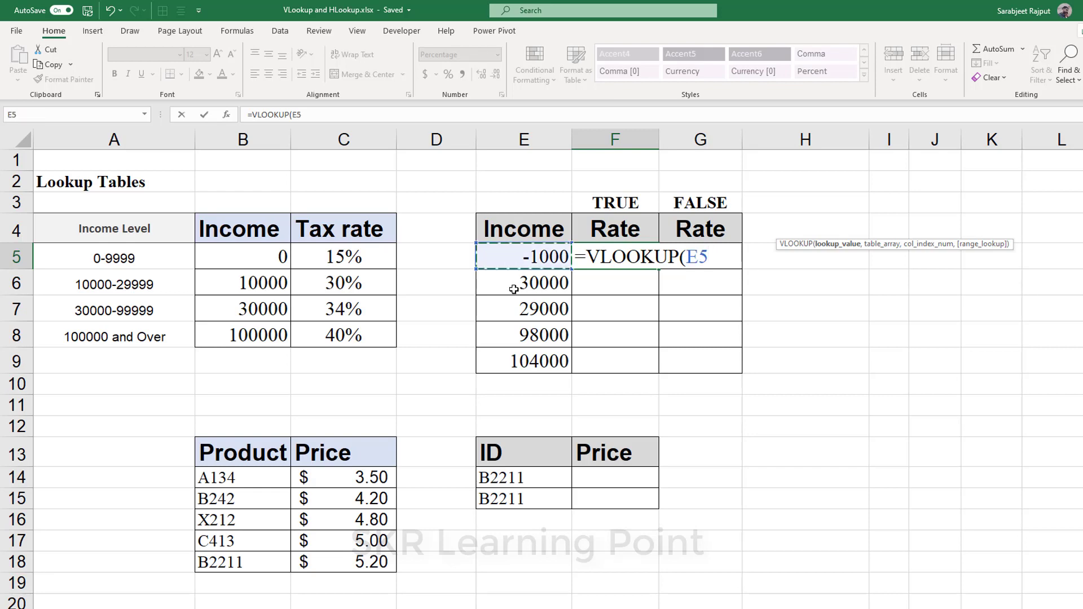
text(,)
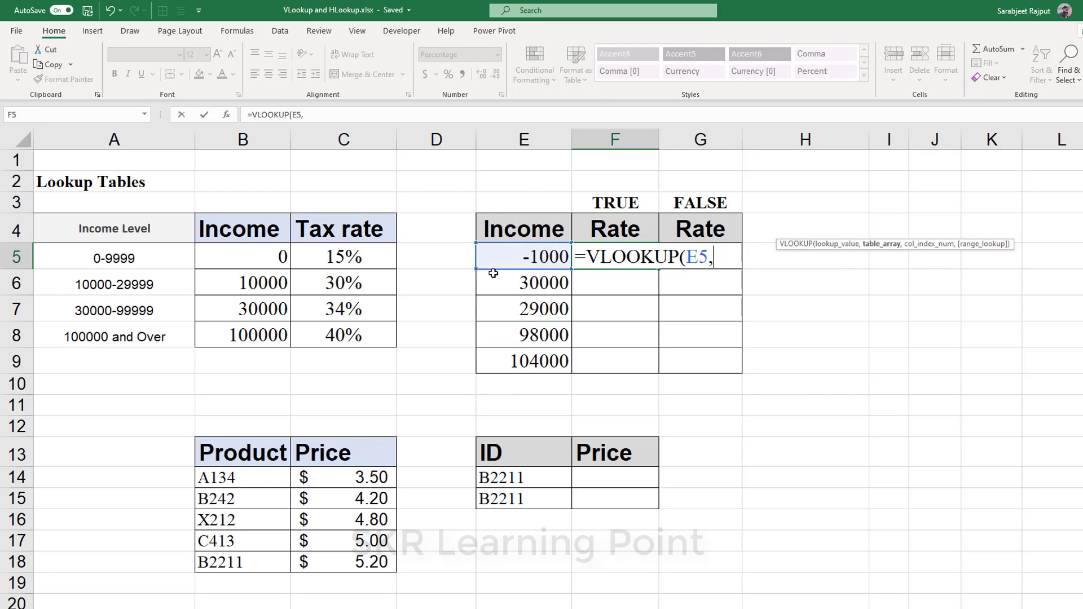
drag(230, 264, 330, 335)
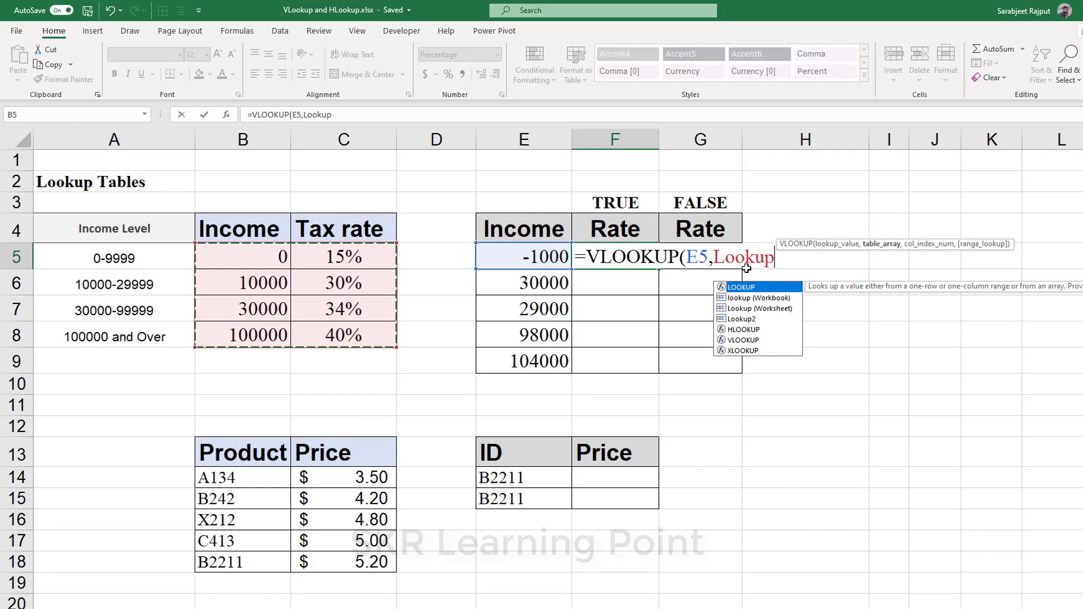
Step: Complete the F5 formula with column index 2 and approximate match 1, giving =VLOOKUP(E5,Lookup,2,1)
text(,)
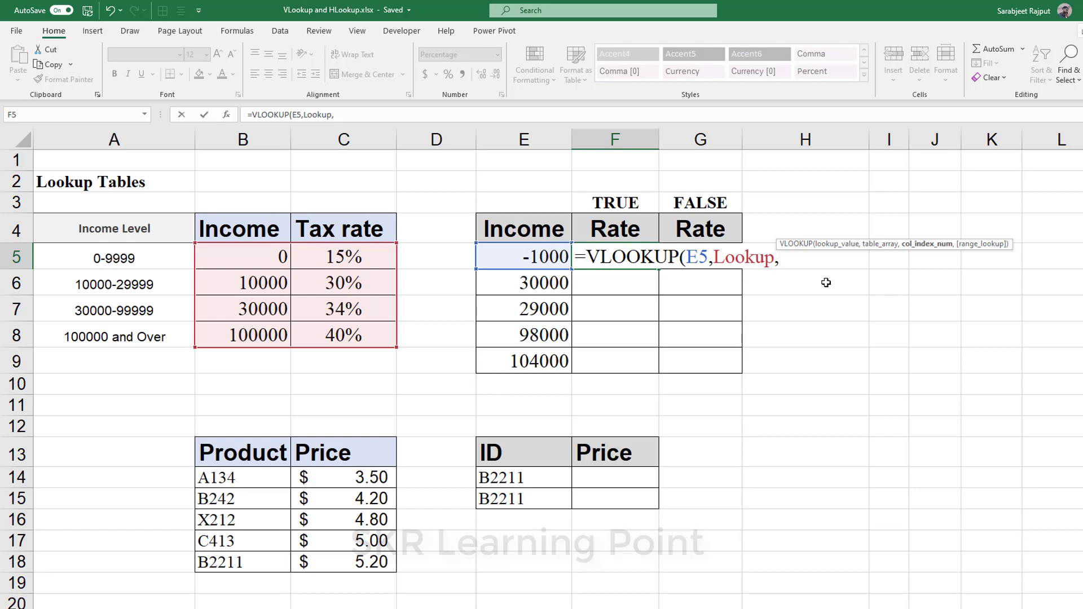
text(2,1)
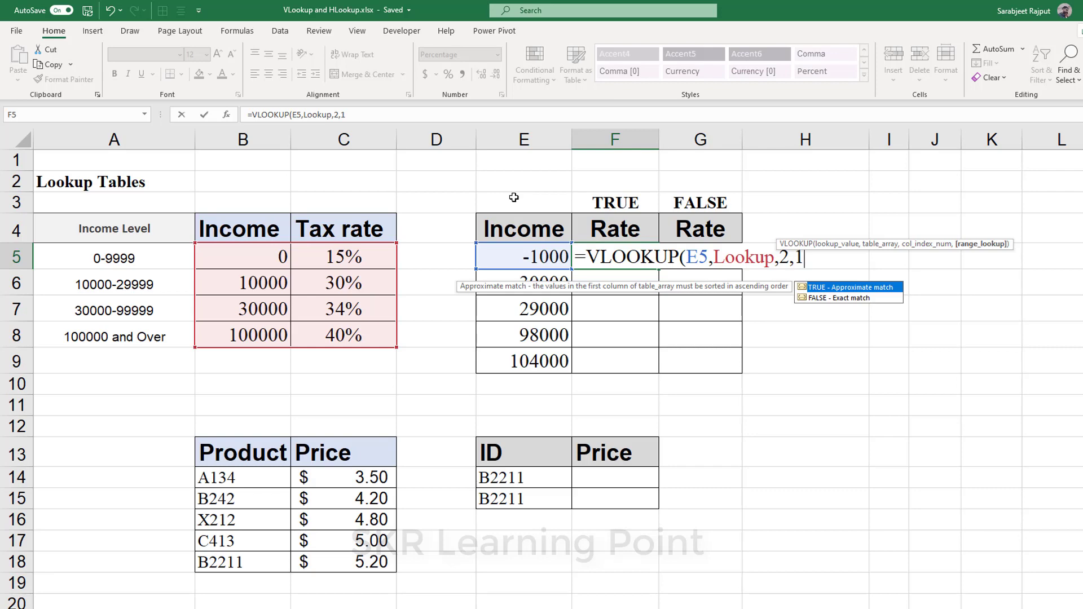
key(BackSpace)
key(BackSpace)
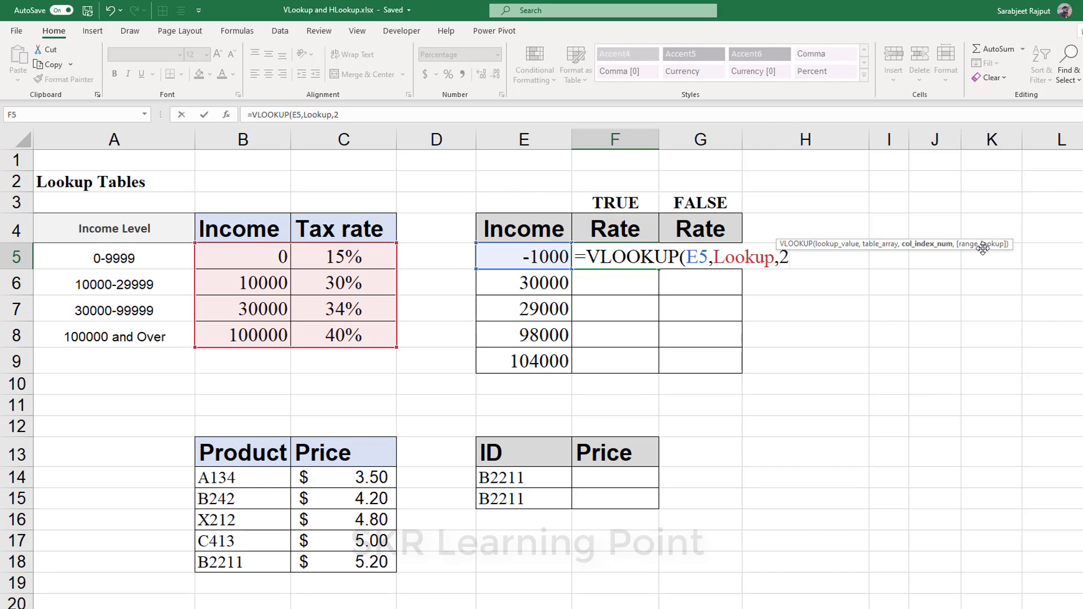
text(,)
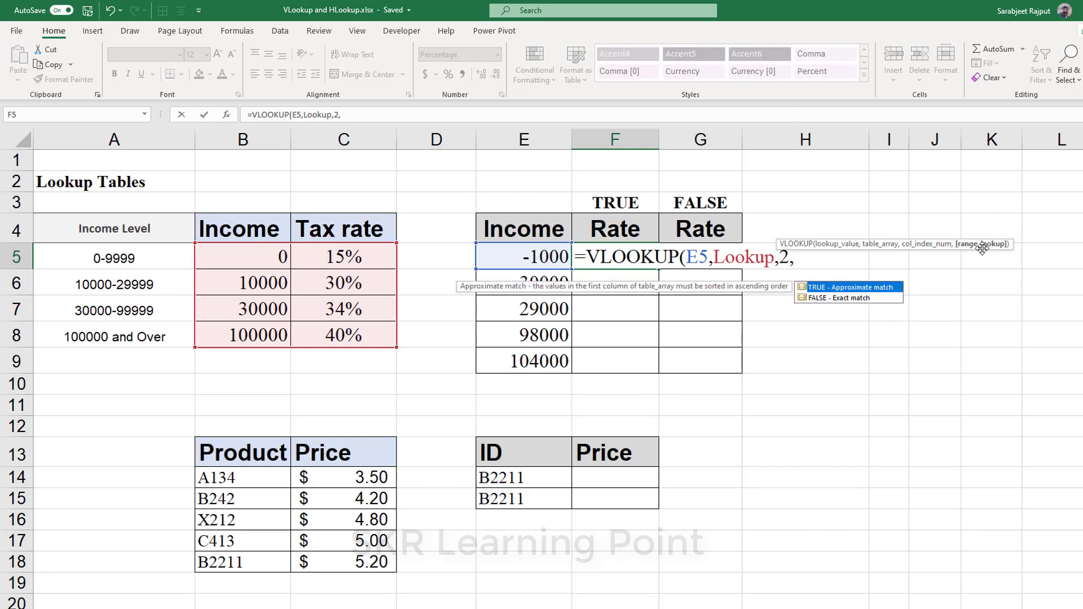
key(BackSpace)
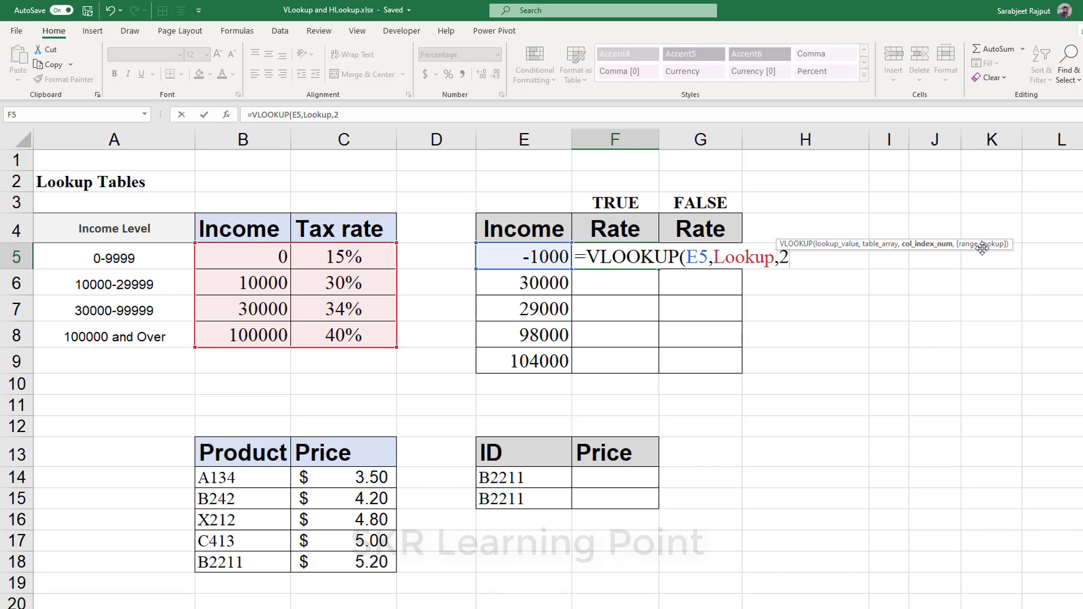
text(,)
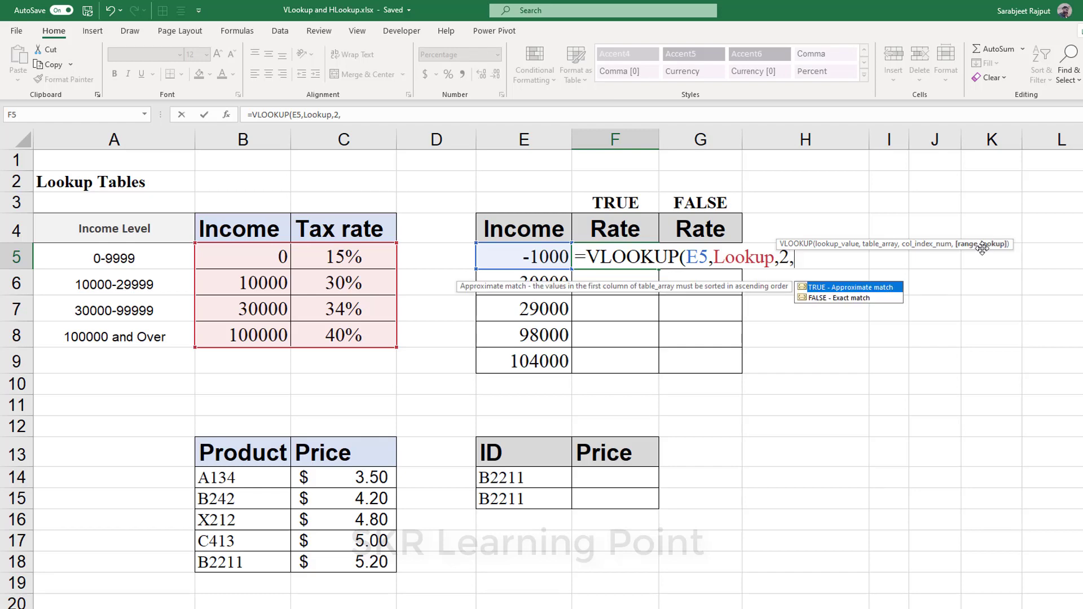
text(1))
key(ctrl+Return)
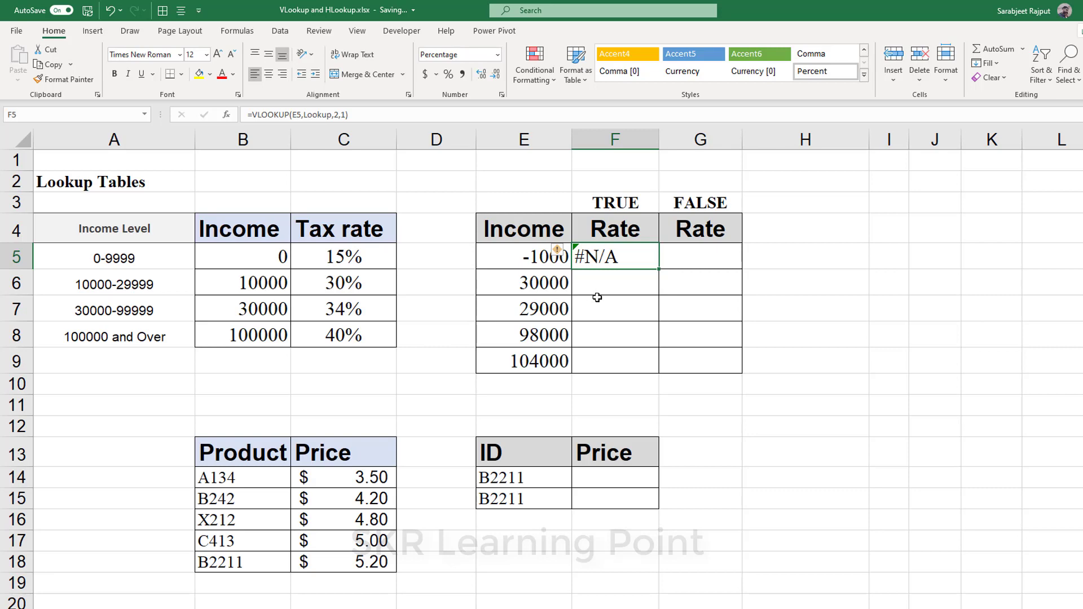
Step: Compare the income in E5 with the lookup table's Income values in B5:B8
click(524, 257)
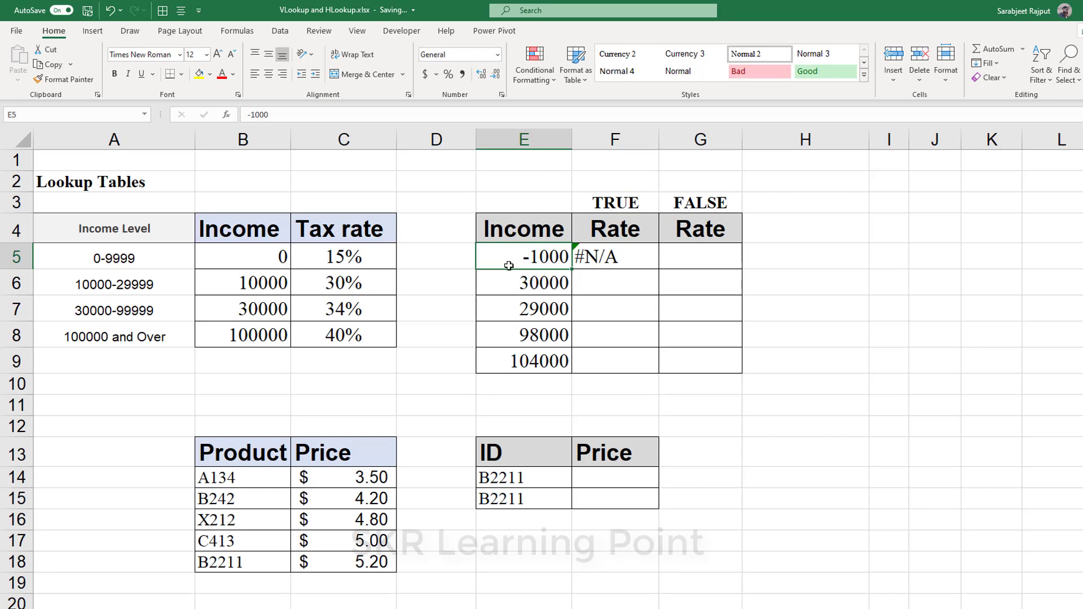
click(280, 257)
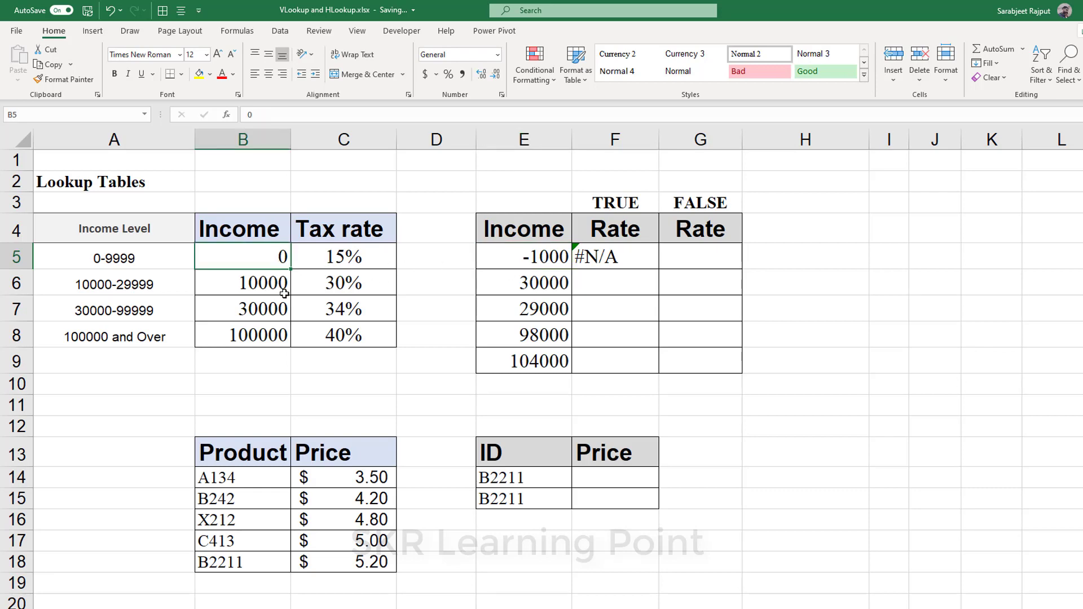
shift+click(266, 312)
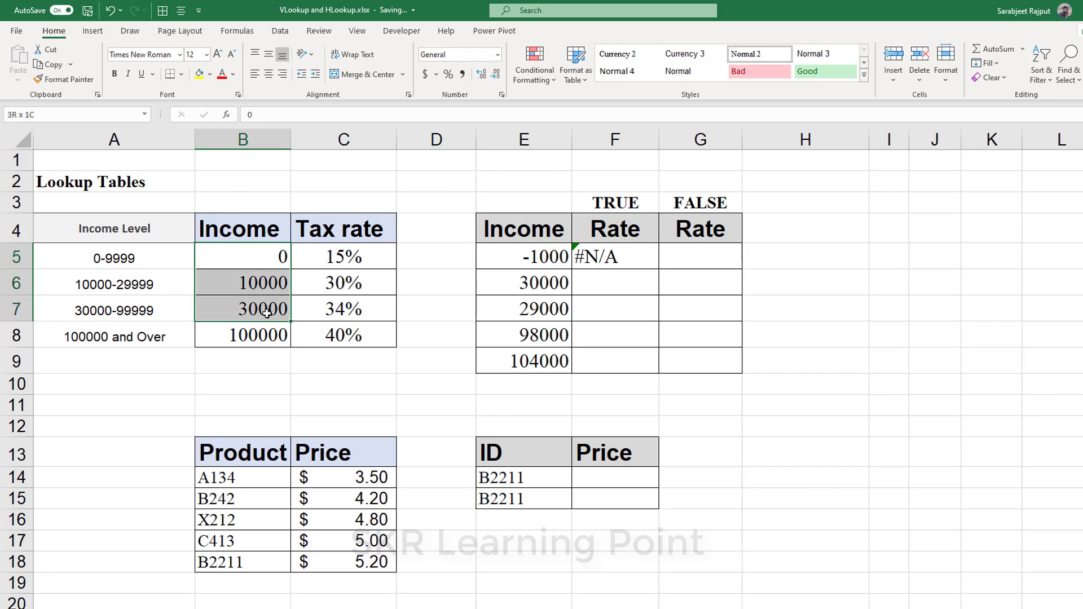
drag(267, 312, 268, 327)
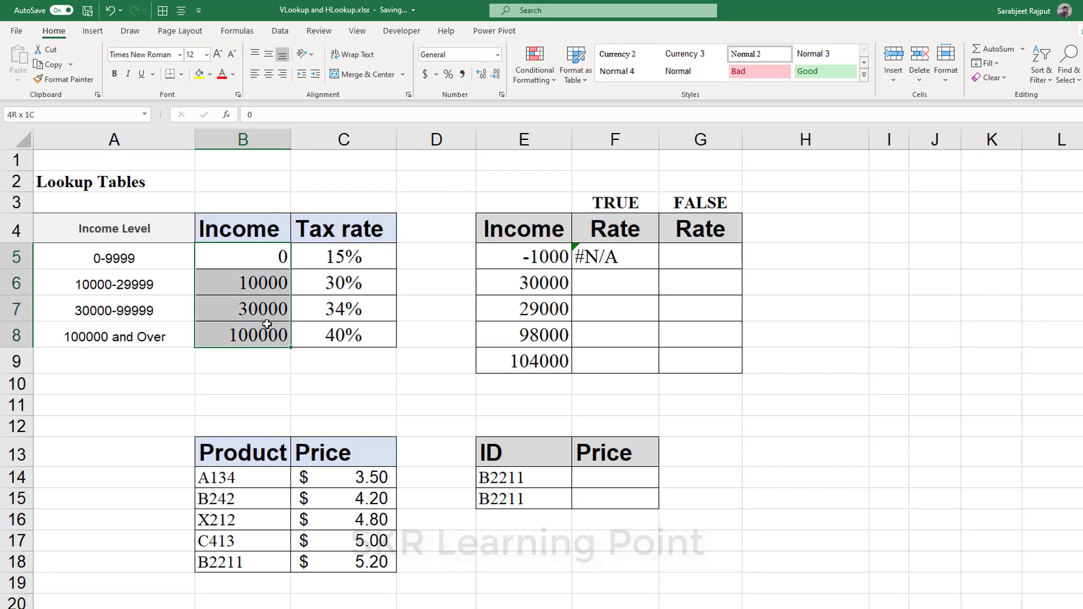
click(275, 252)
drag(275, 252, 272, 326)
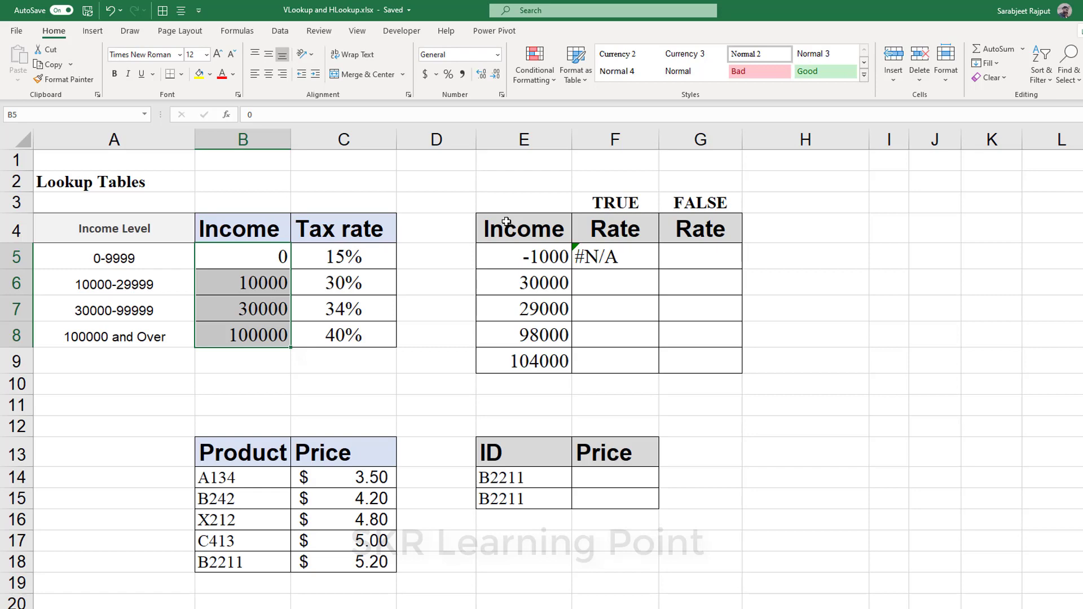
Step: Copy the VLOOKUP formula from F5 down through F9 and check the rate in F6 against its income
click(589, 258)
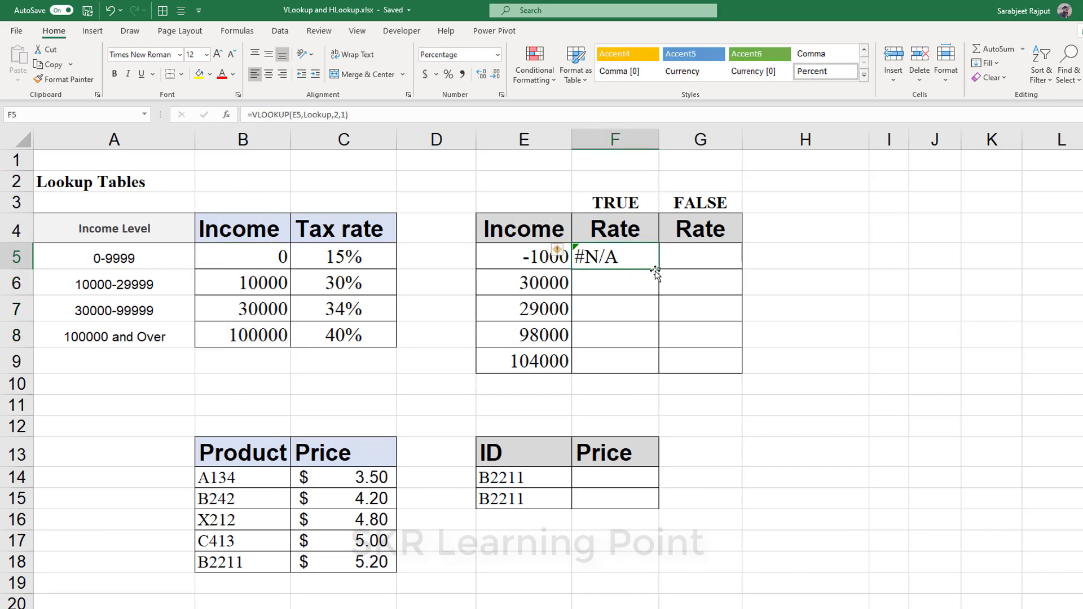
drag(657, 269, 651, 370)
click(599, 271)
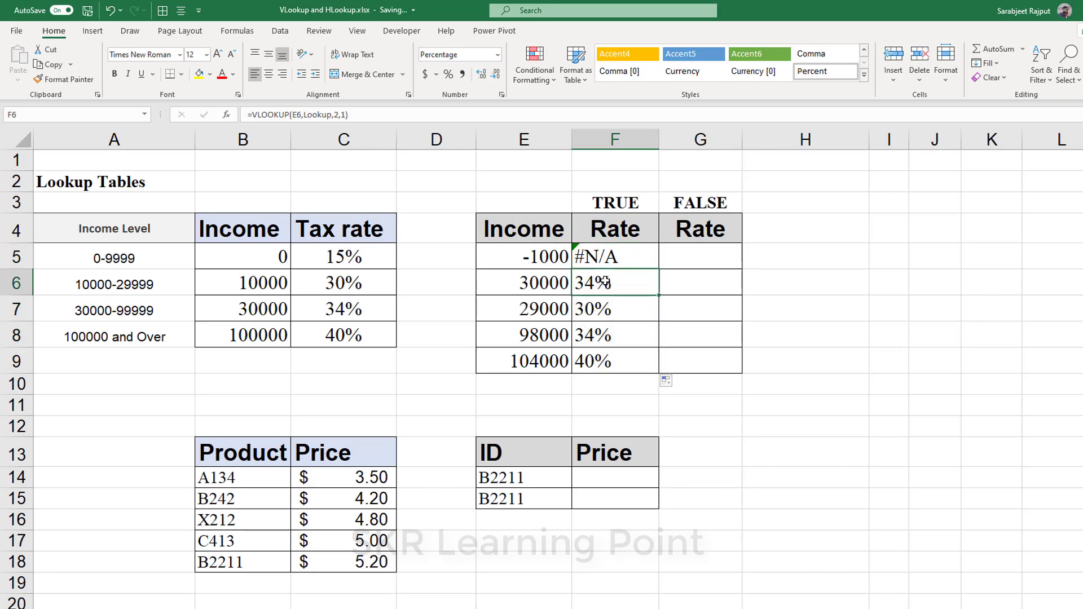
click(538, 286)
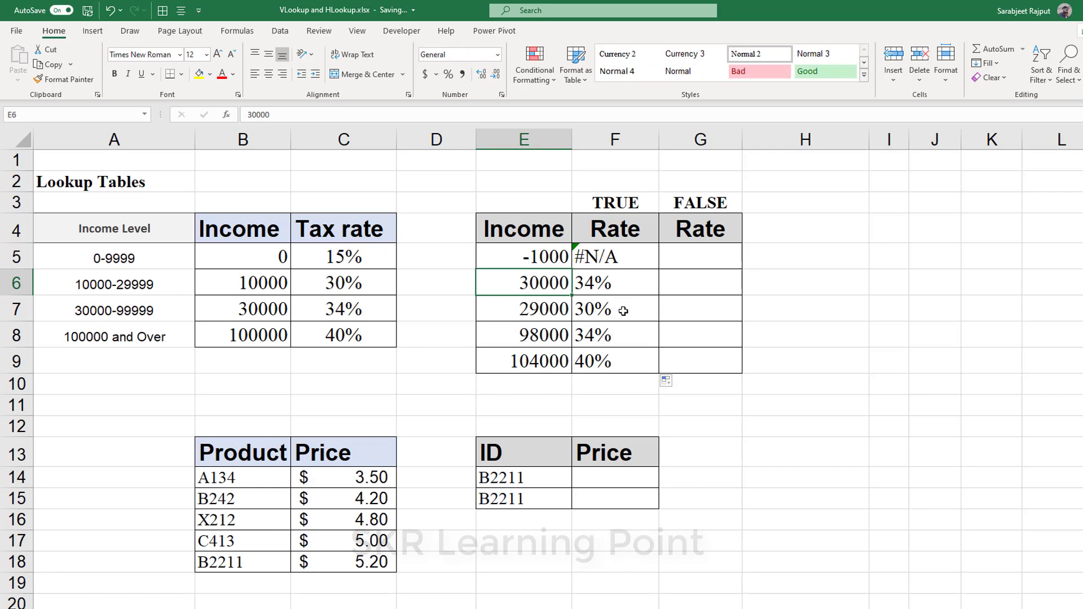
Step: Check the approximate-match rate in F6 against the matching income and tax rate in B7:C7
click(610, 280)
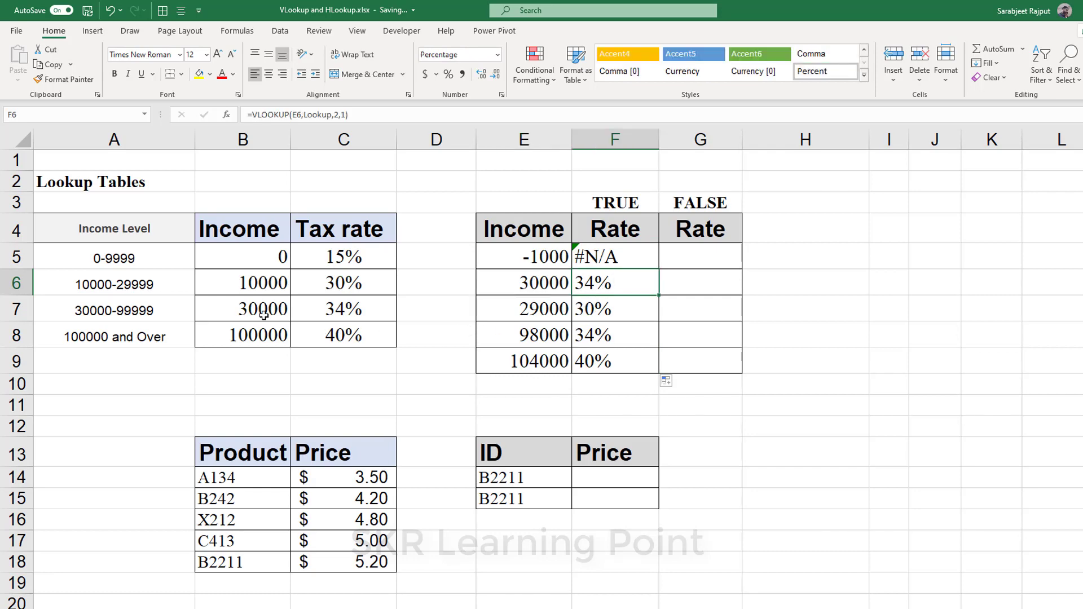
click(284, 315)
drag(285, 314, 356, 310)
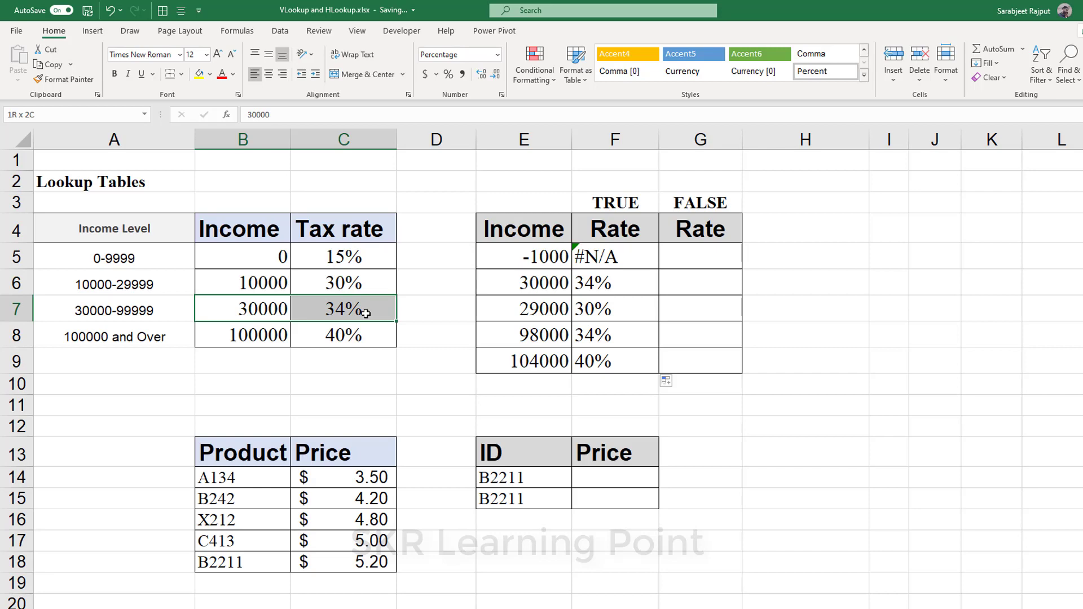
click(628, 288)
Step: Compare the income in E7 with the lookup incomes in B5:B8 and check its rate in F7 against C6
click(547, 313)
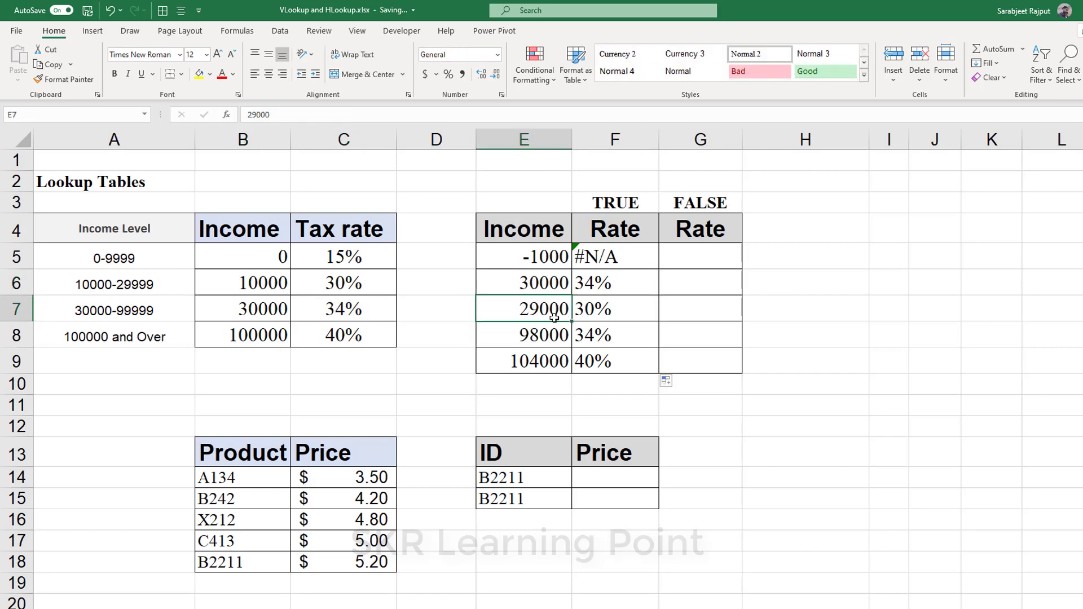
drag(263, 260, 260, 331)
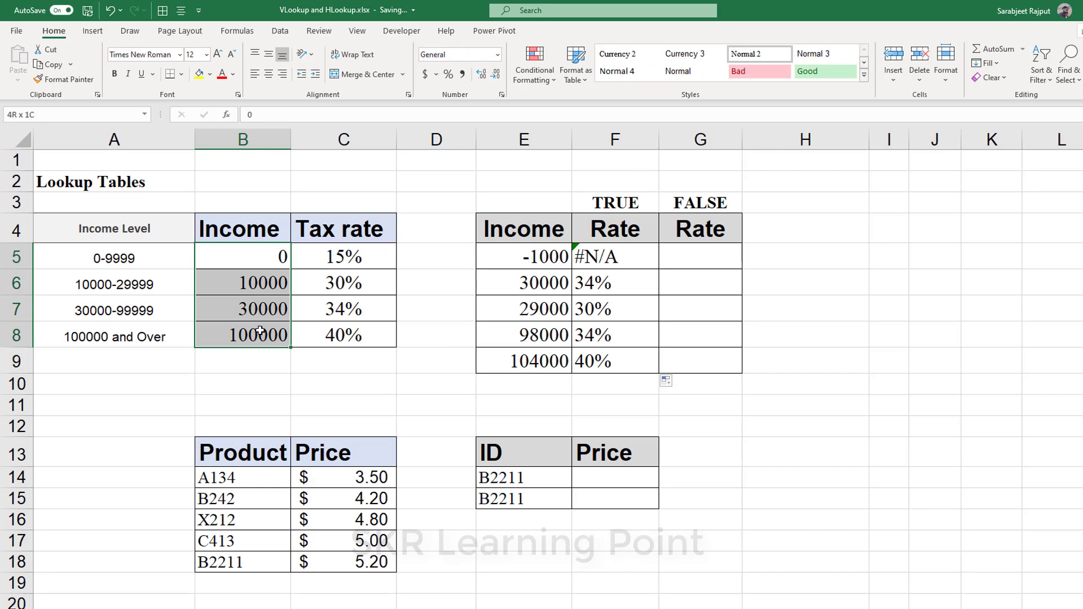
click(545, 311)
click(632, 313)
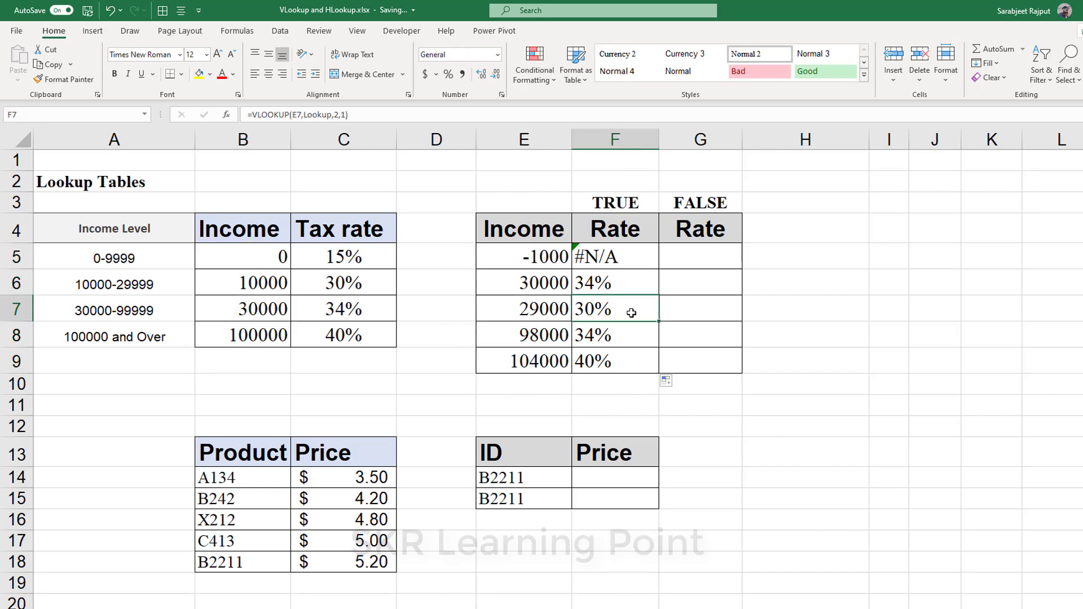
click(254, 284)
drag(256, 304, 256, 311)
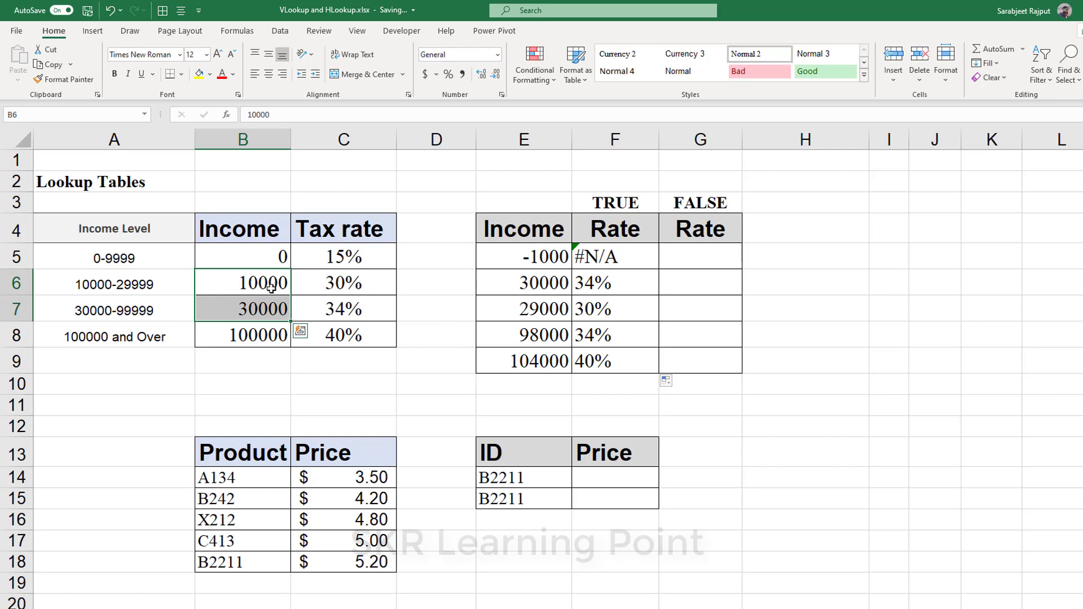
click(390, 285)
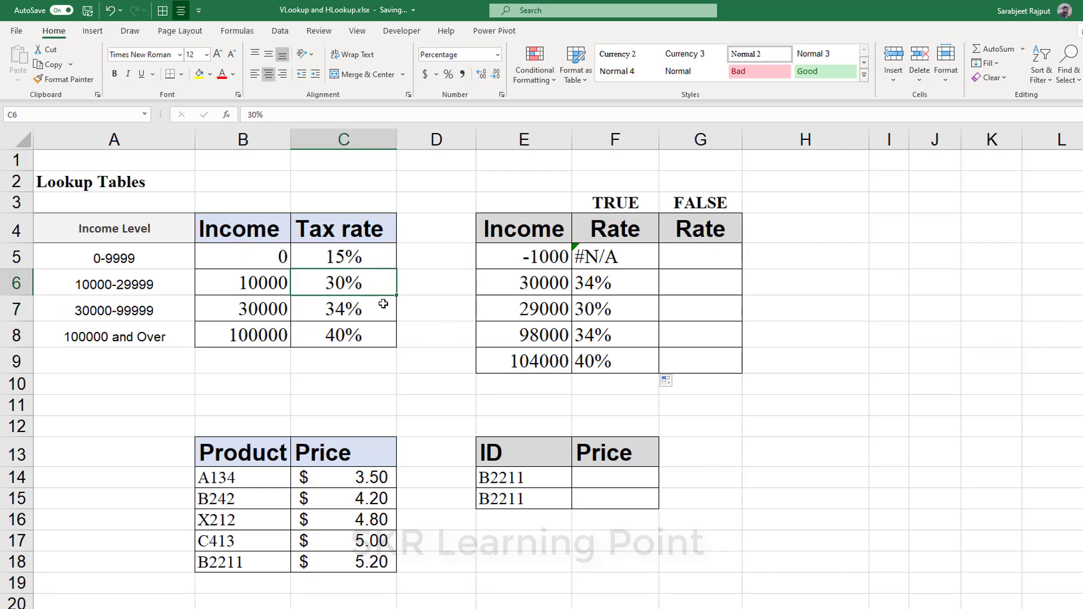
click(611, 307)
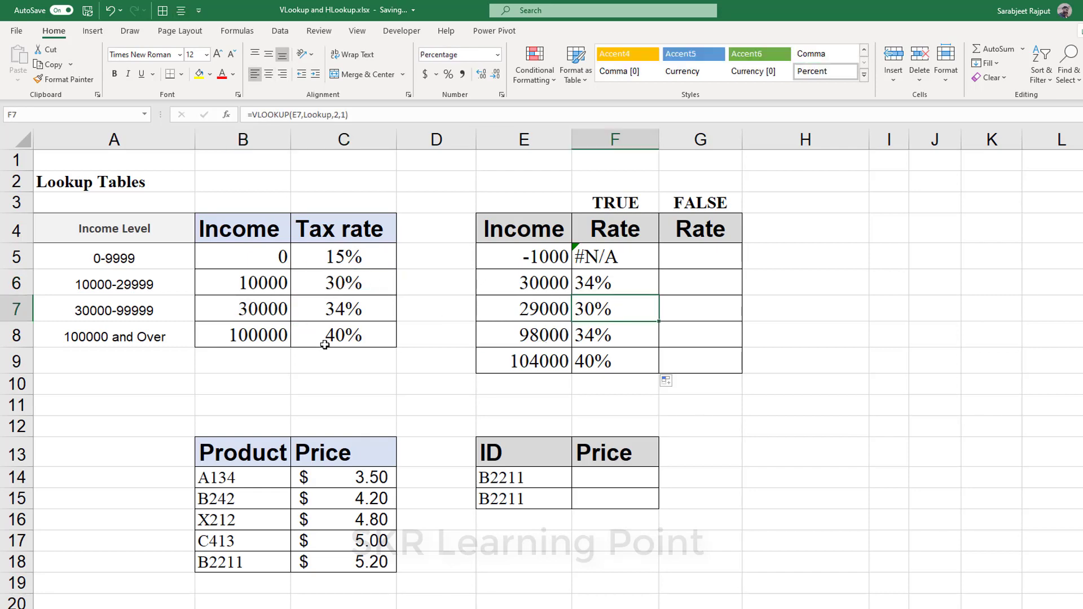
Step: Check the rates in F8 and F9 against the lookup table's income brackets, and inspect the formula in F5
drag(261, 307, 261, 336)
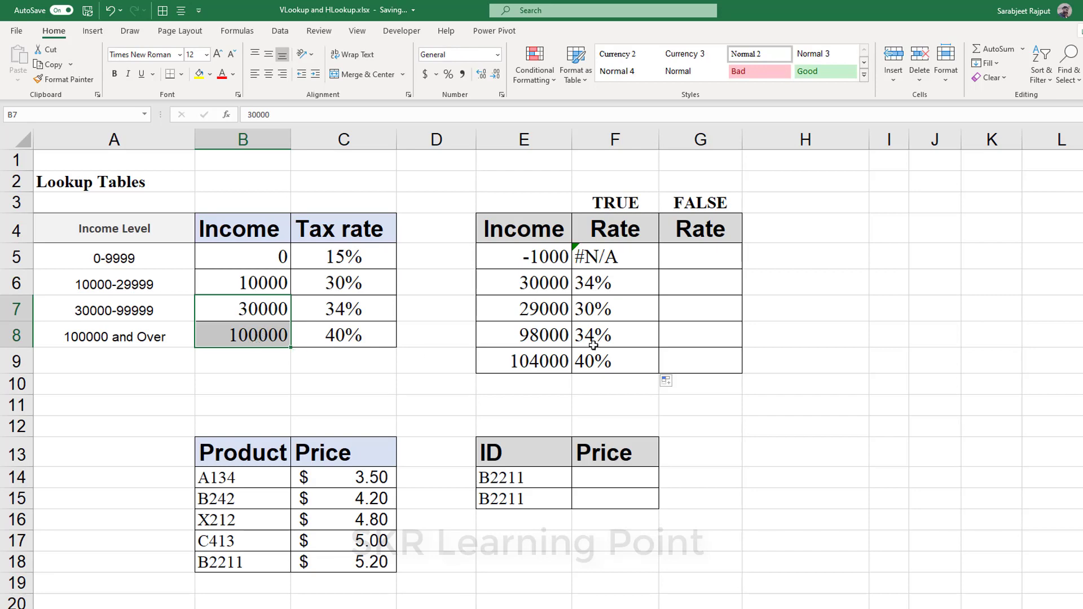
click(537, 338)
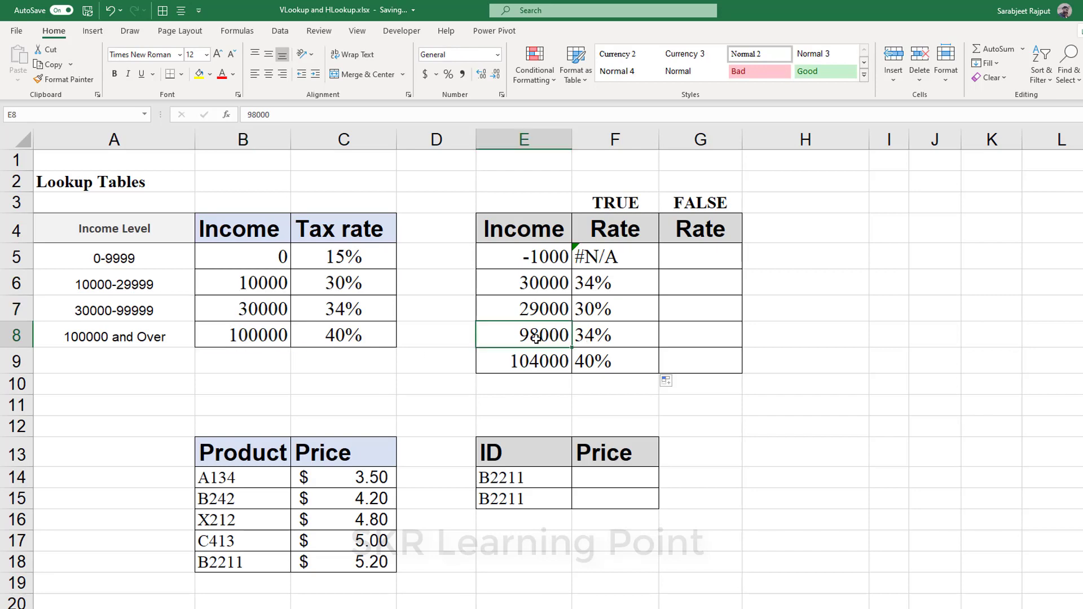
click(611, 337)
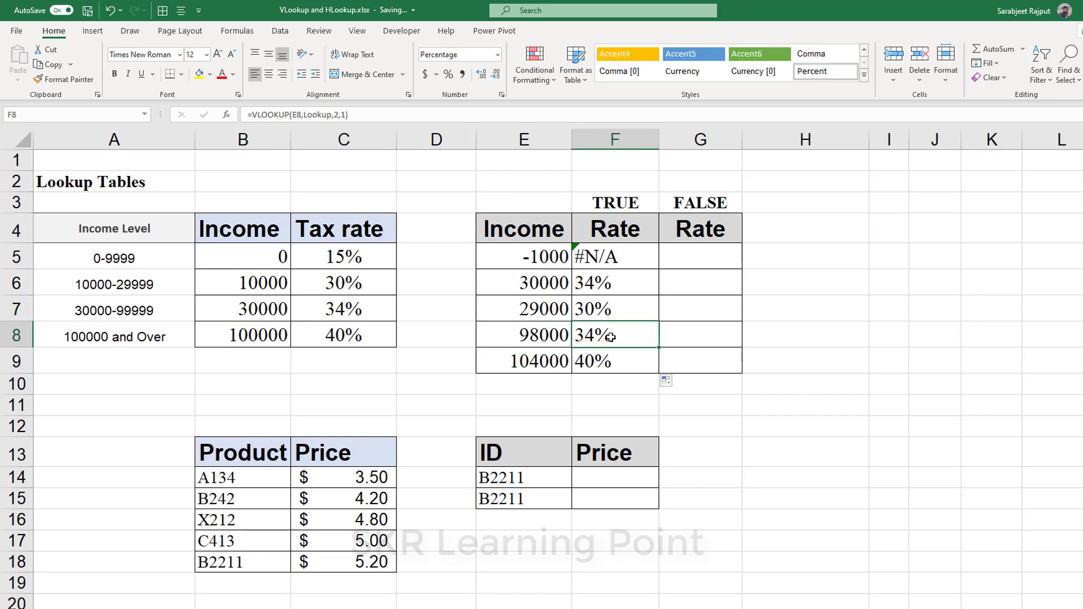
click(525, 365)
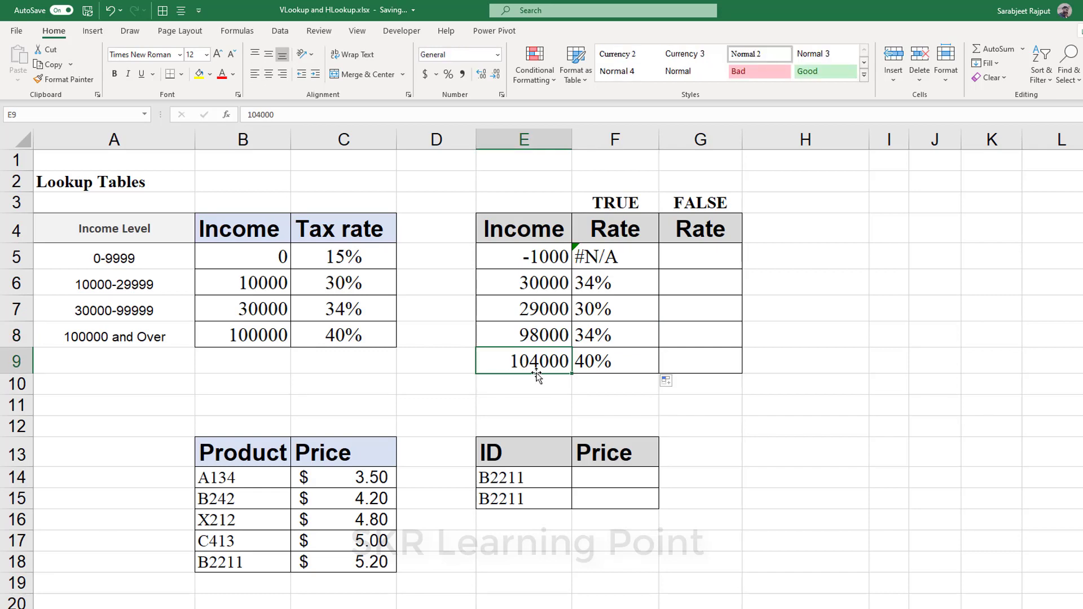
click(233, 337)
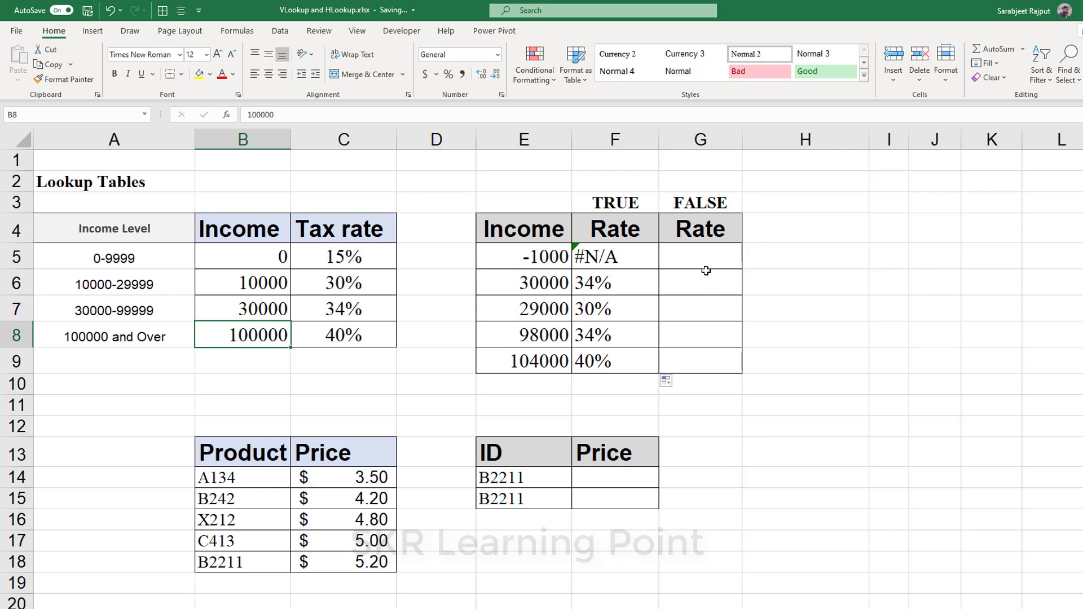
click(590, 363)
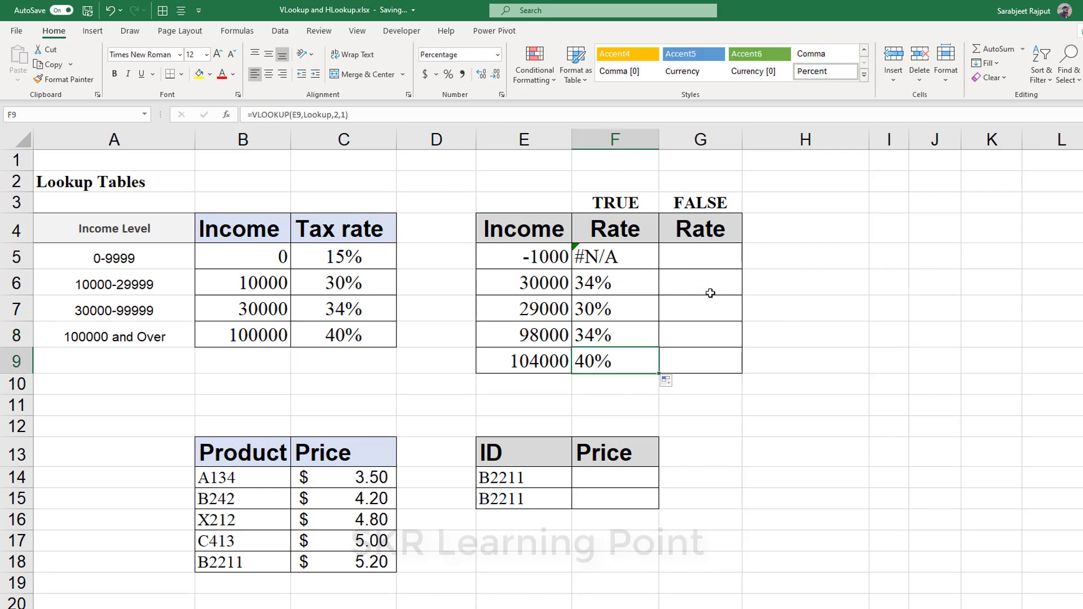
click(610, 255)
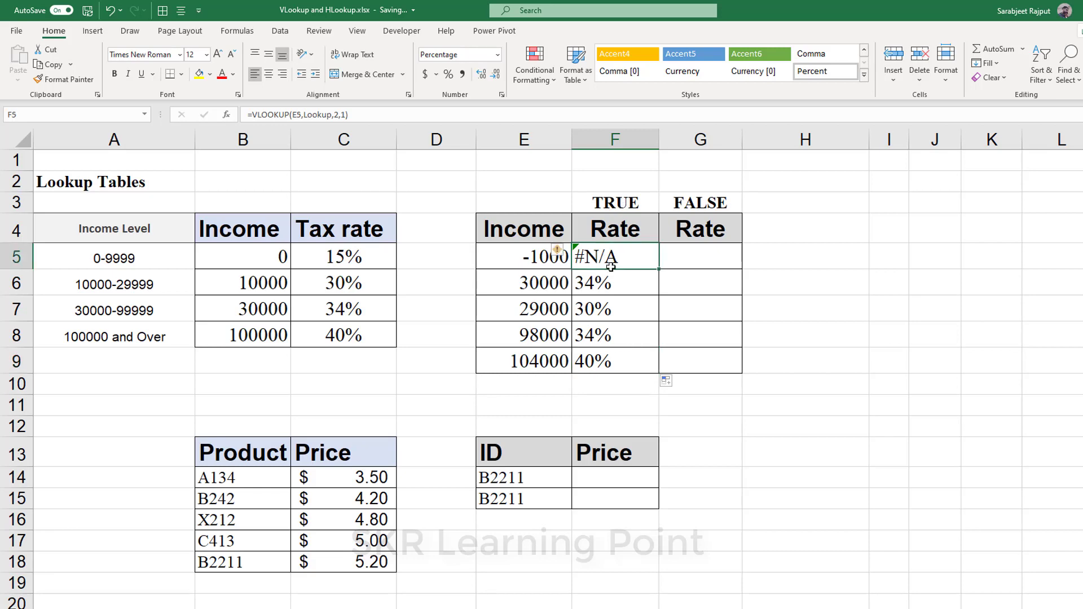
double_click(612, 265)
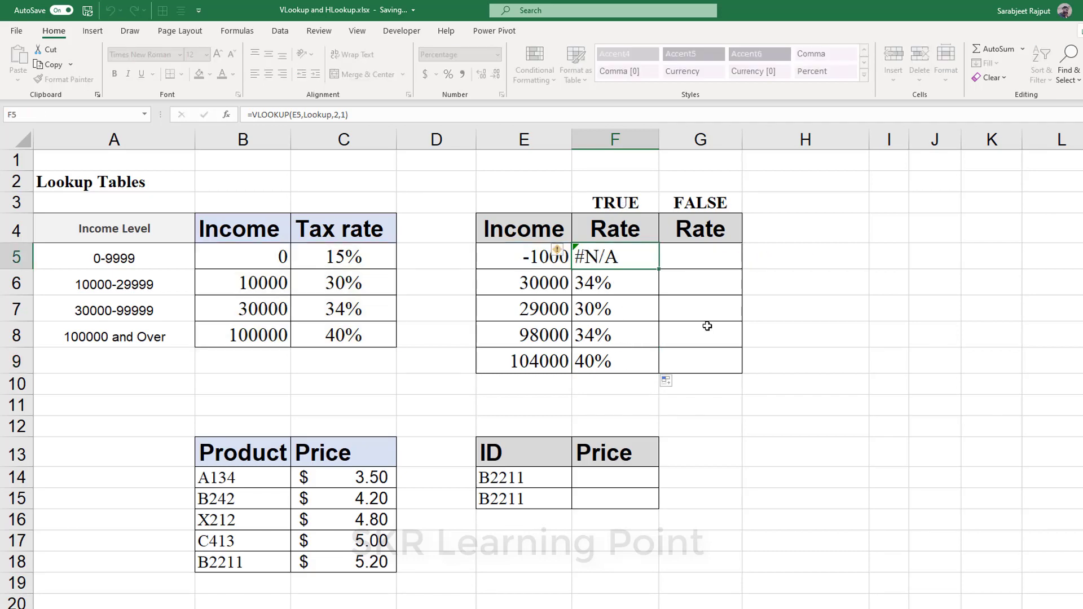
key(Escape)
Step: Start a VLOOKUP formula in G5 with E5 as the lookup value and the named range Lookup (B5:C8) as the table array
click(706, 254)
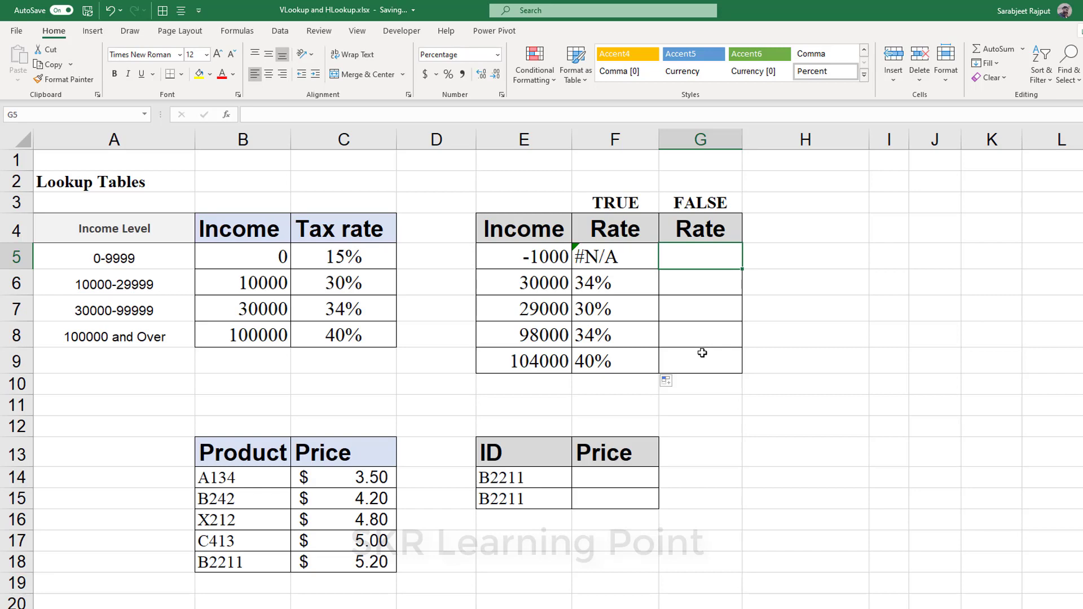
text(=vl)
key(Tab)
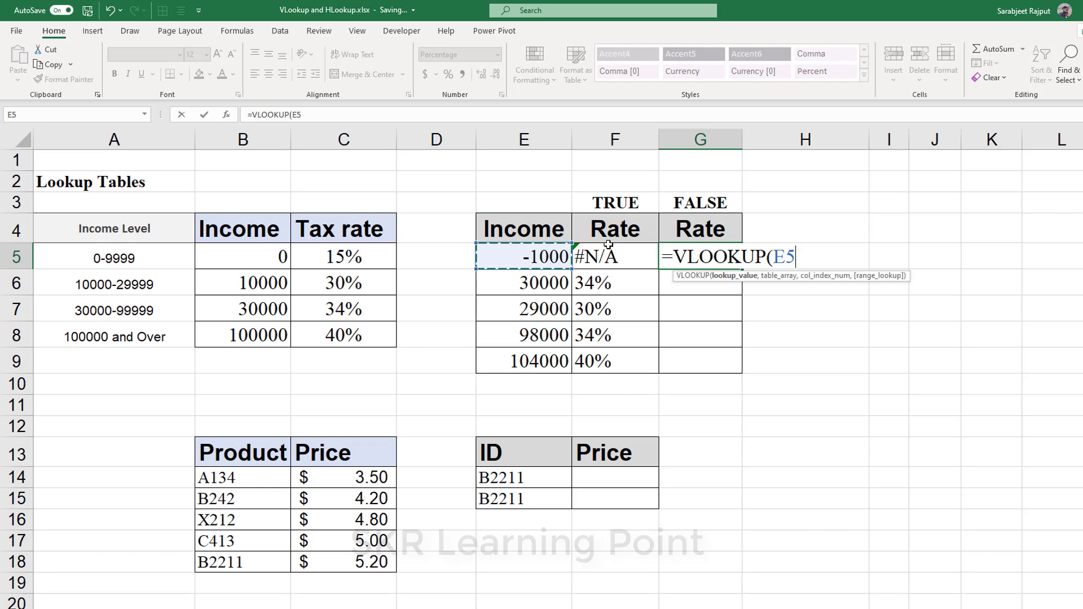
text(,)
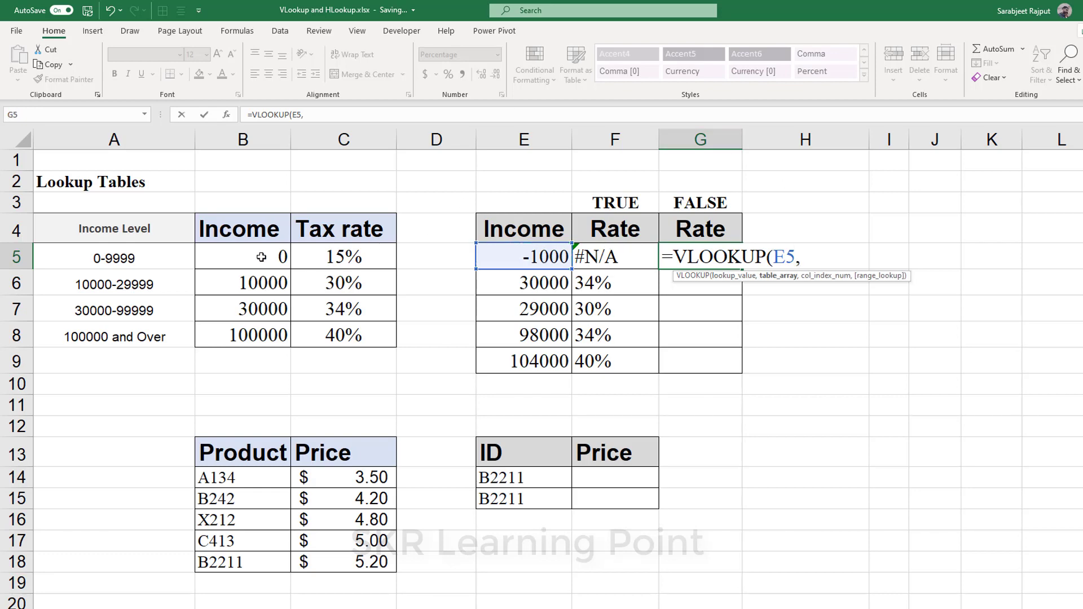
drag(257, 248, 390, 335)
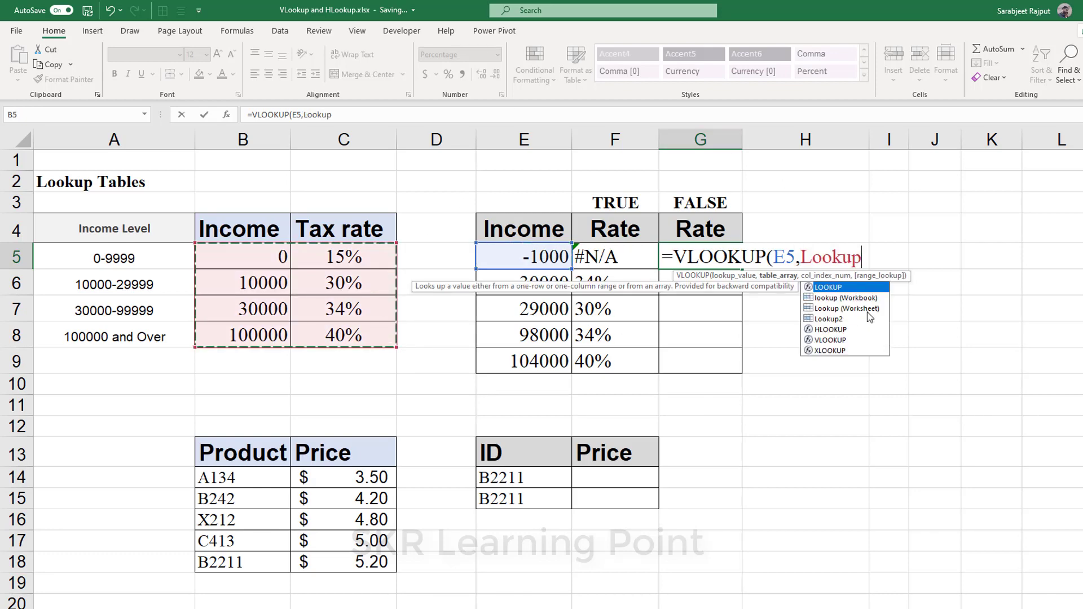
text(,)
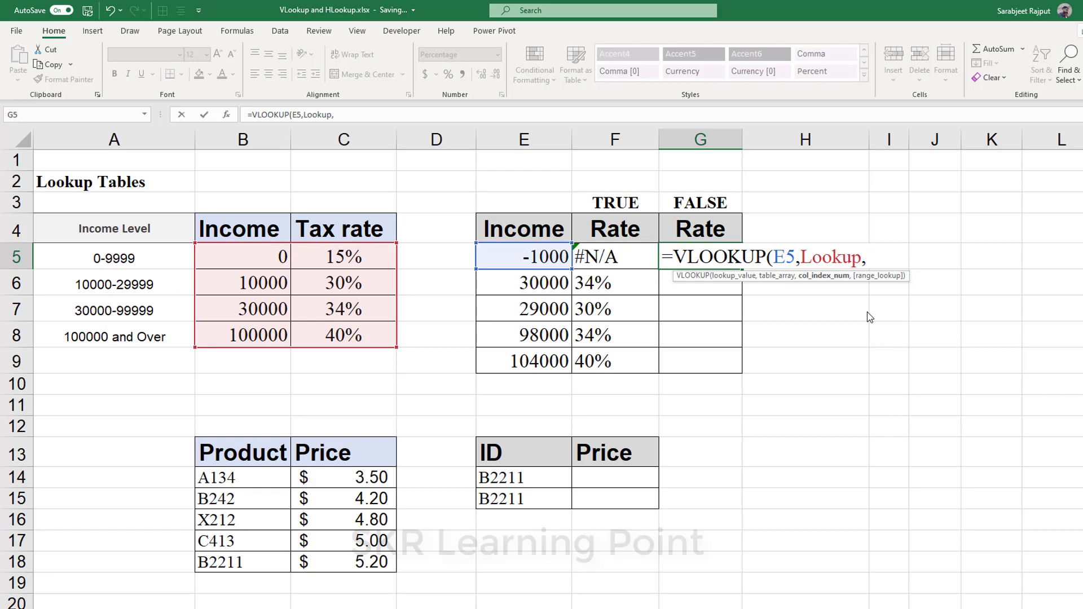
Step: Complete the G5 formula with column index 2 and FALSE for an exact match, as =VLOOKUP(E5,Lookup,2,FALSE)
text(2,)
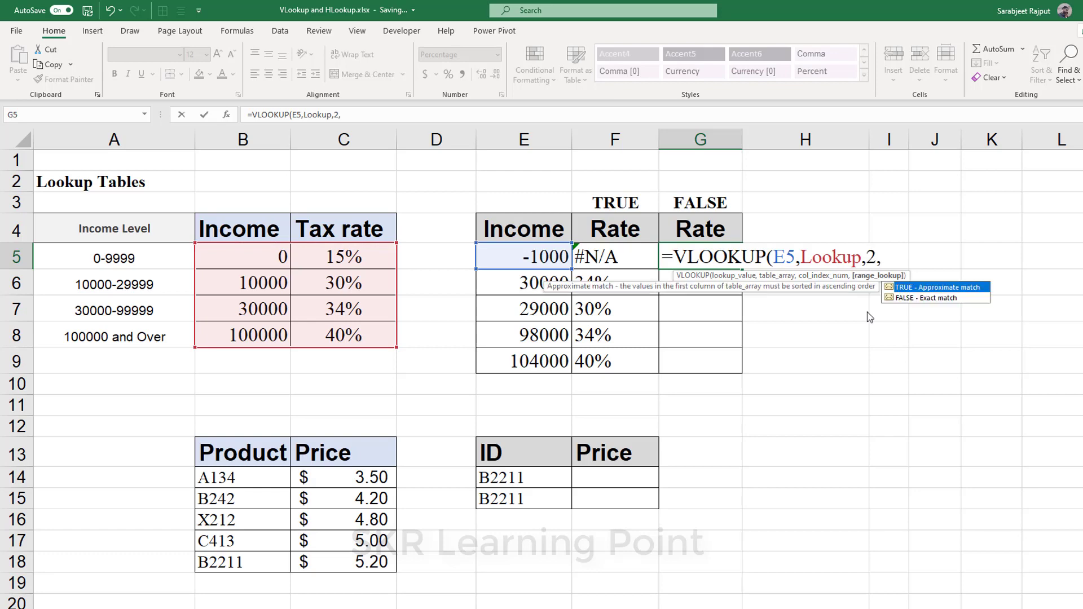
key(Down)
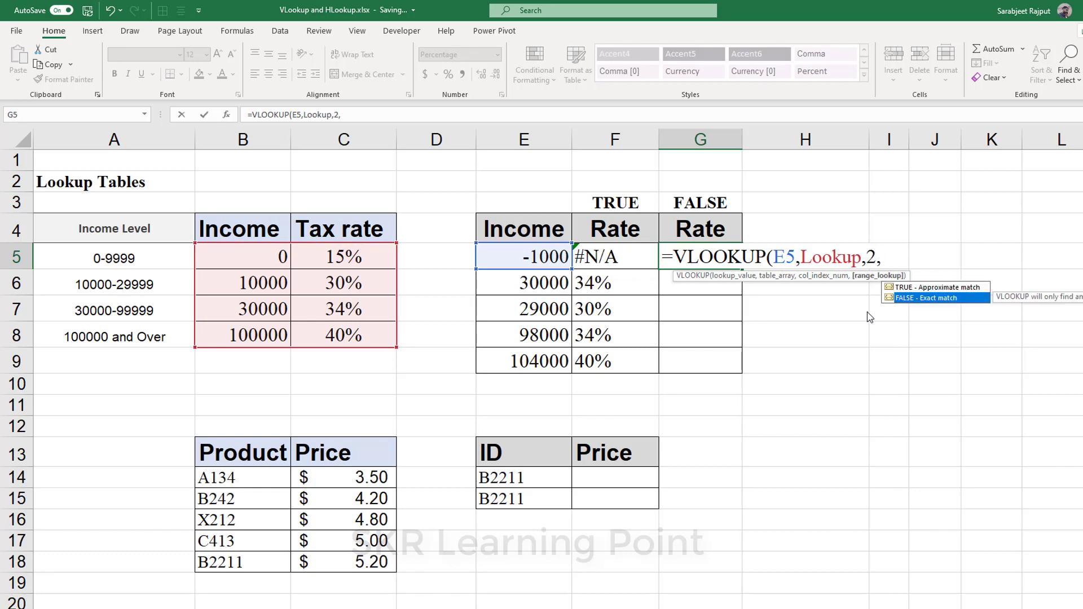
key(Tab)
text())
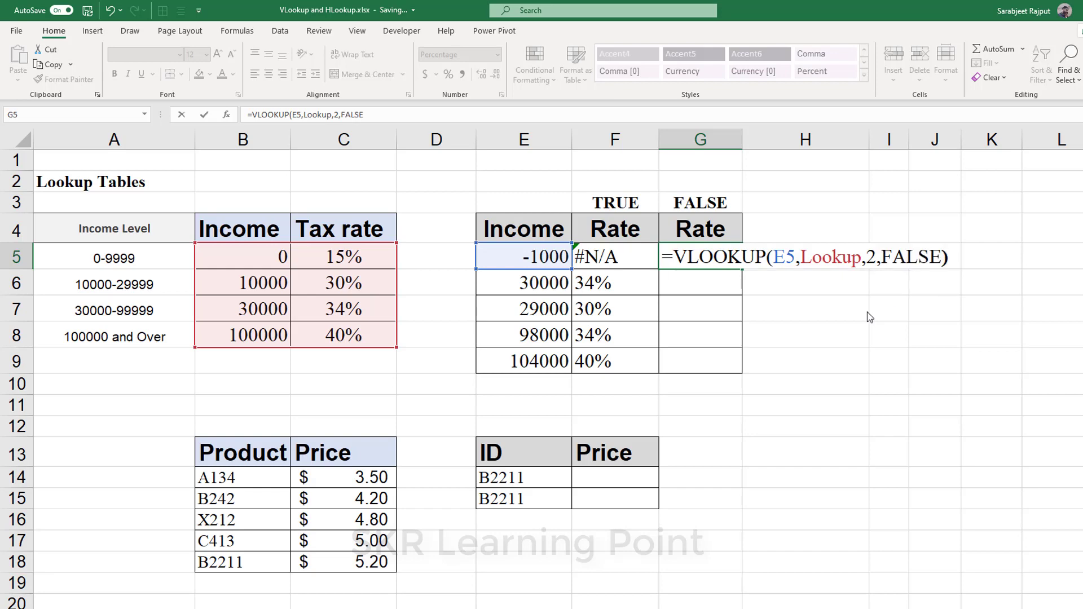
key(ctrl+Return)
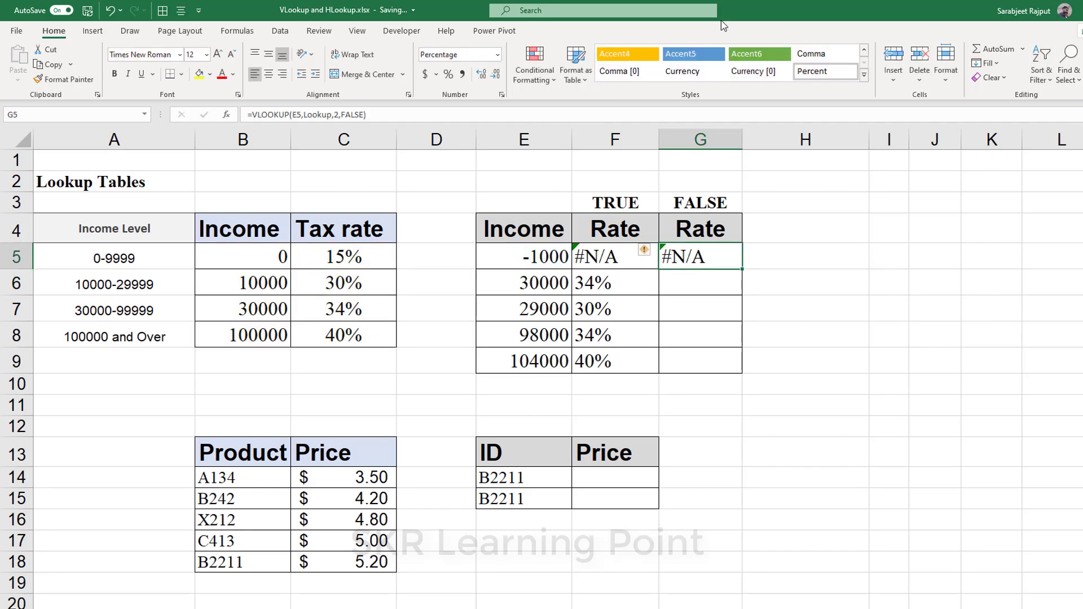
Step: Copy the exact-match formula from G5 down through G9 and check the rate in G6 against the income in E6
drag(741, 269, 738, 374)
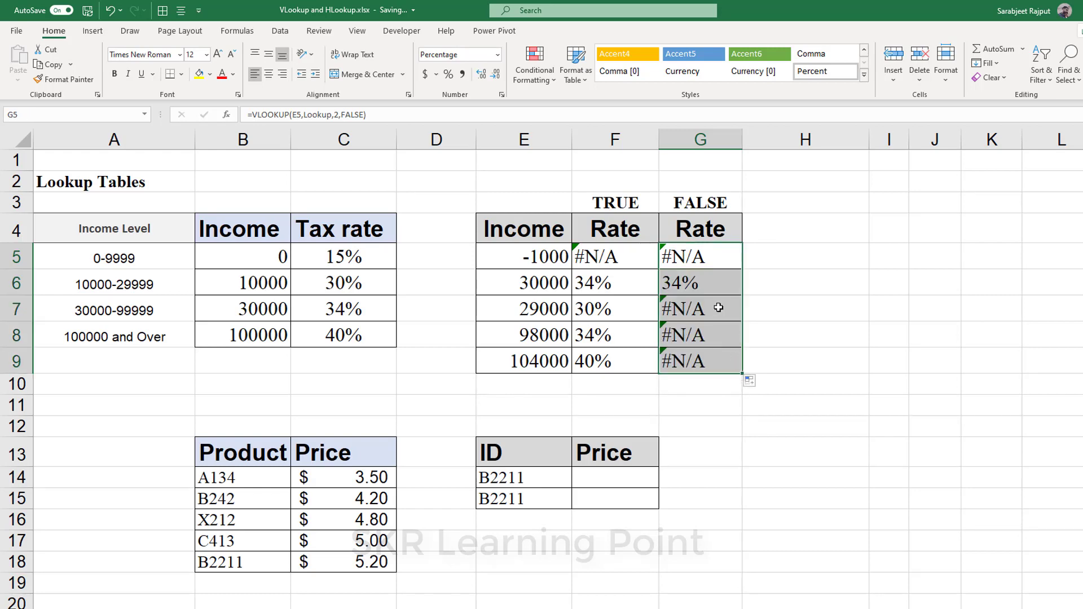
click(713, 288)
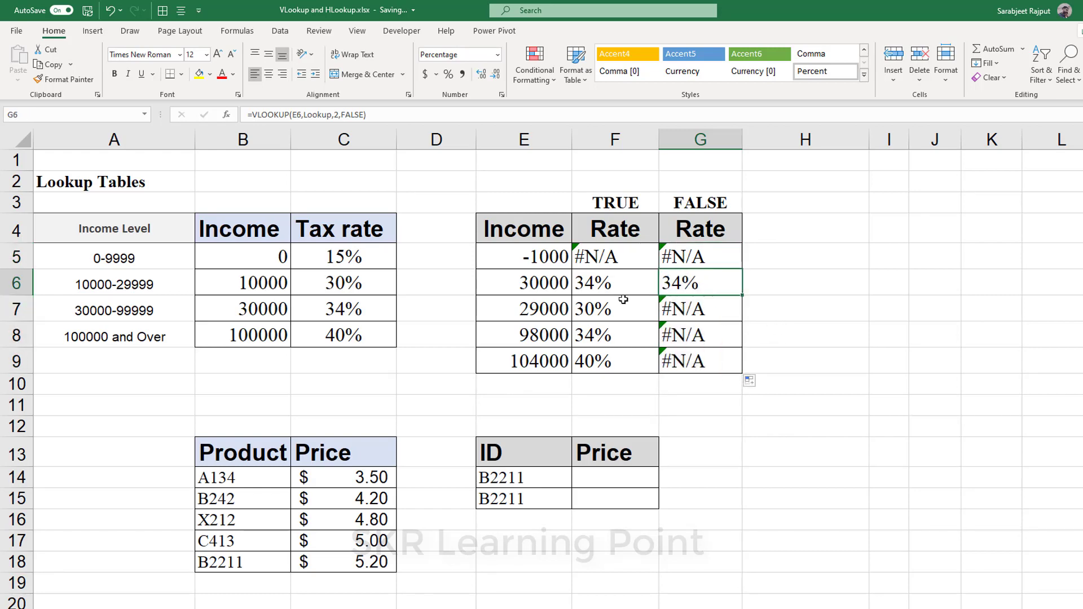
click(541, 288)
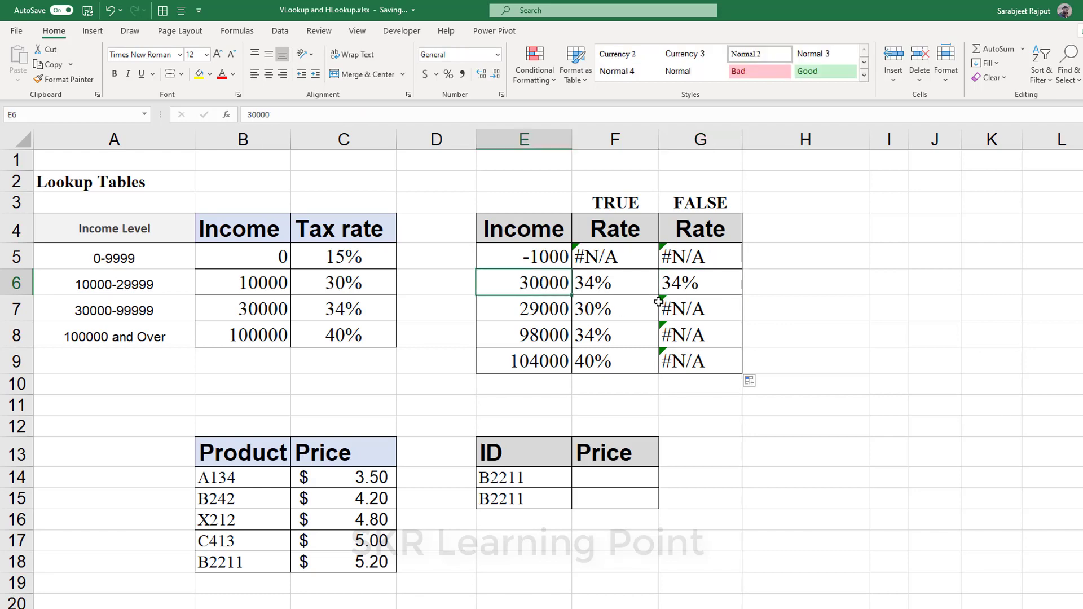
click(707, 284)
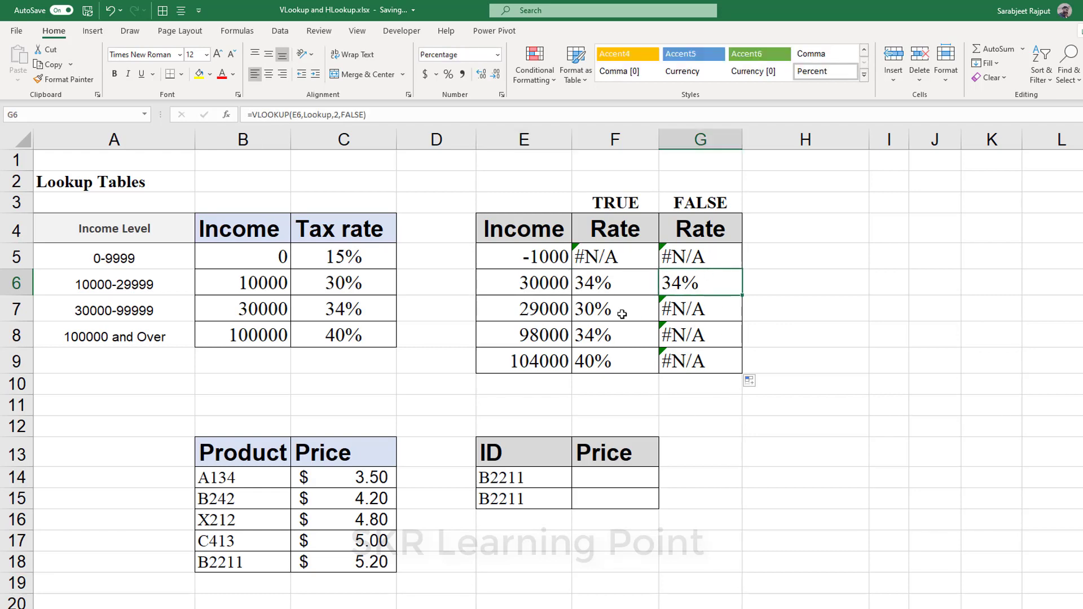
Step: Review the FALSE Rate column G5:G9 and compare the income in E6 with the lookup incomes in B5:B8
click(694, 203)
drag(695, 261, 699, 361)
click(524, 282)
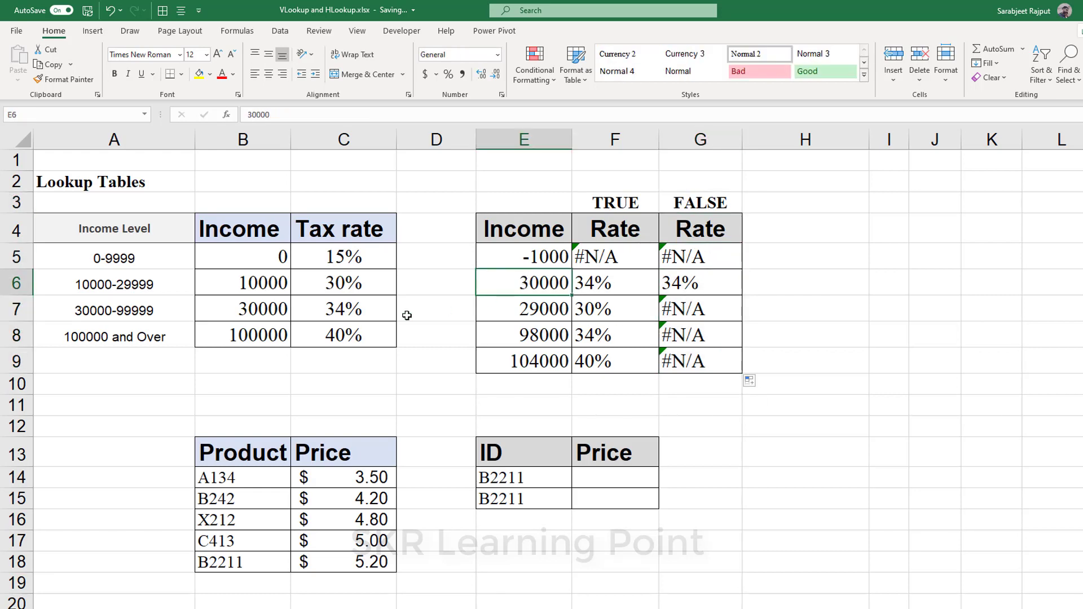
drag(254, 259, 255, 341)
click(258, 314)
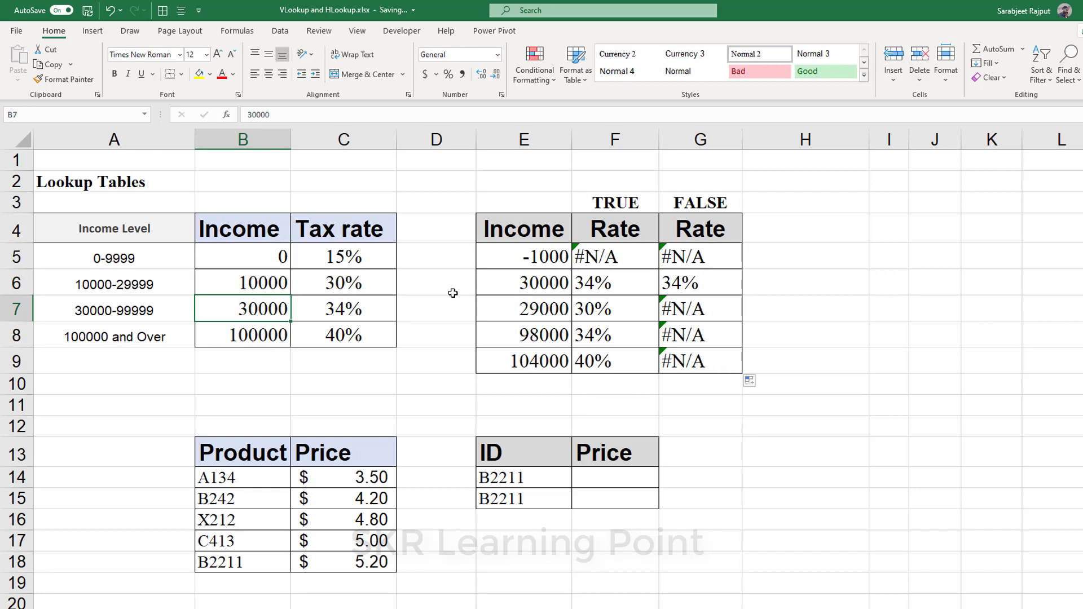
Step: Compare each income in E5:E9 with the lookup table's Income values in B5:B8 for exact matches
drag(528, 258, 527, 356)
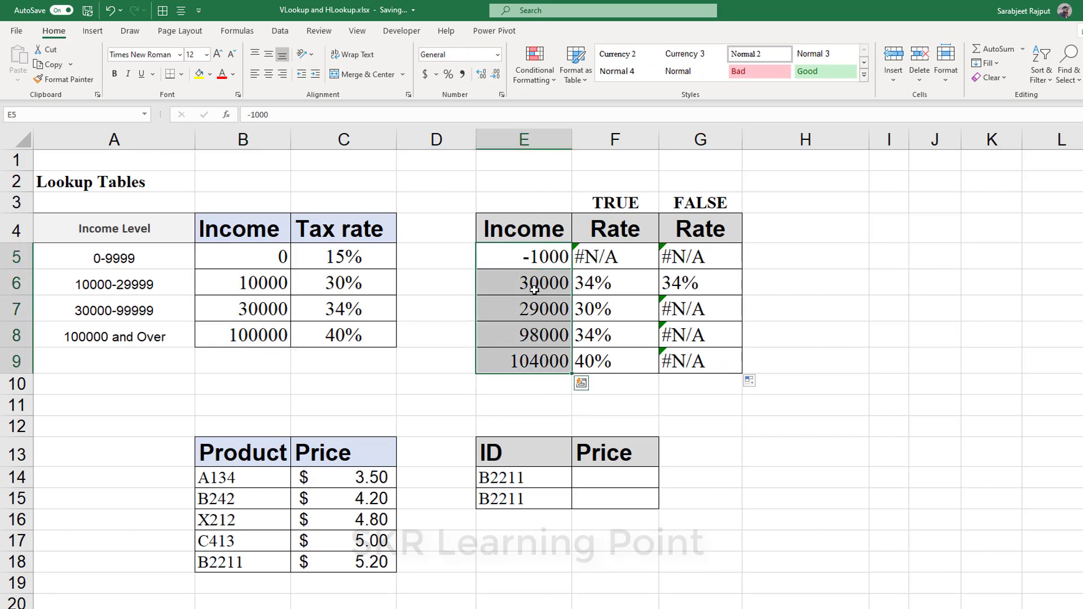
click(541, 259)
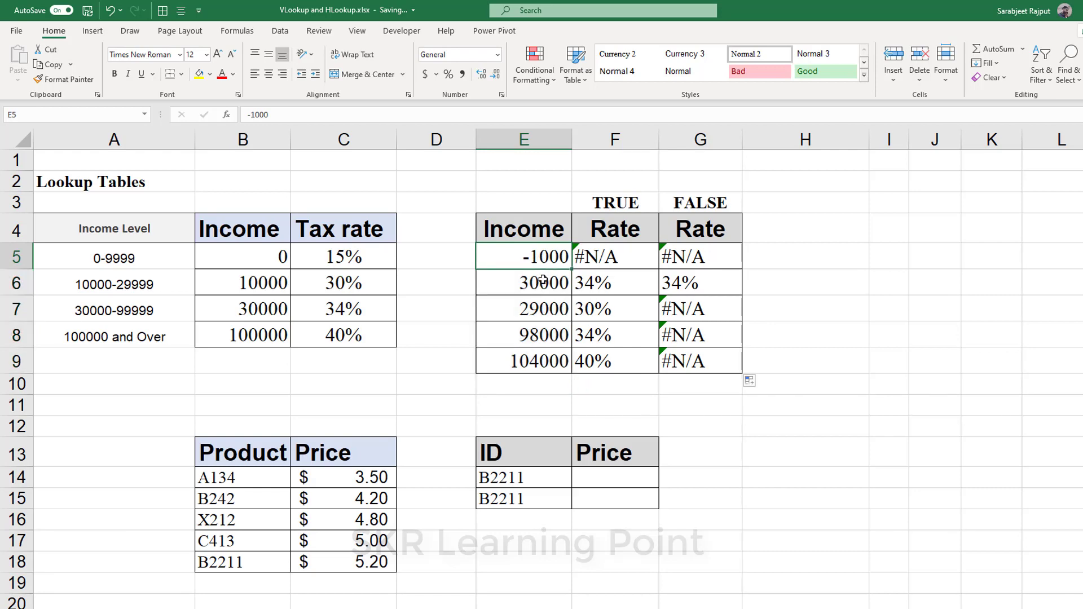
click(541, 282)
click(540, 312)
drag(540, 311, 536, 357)
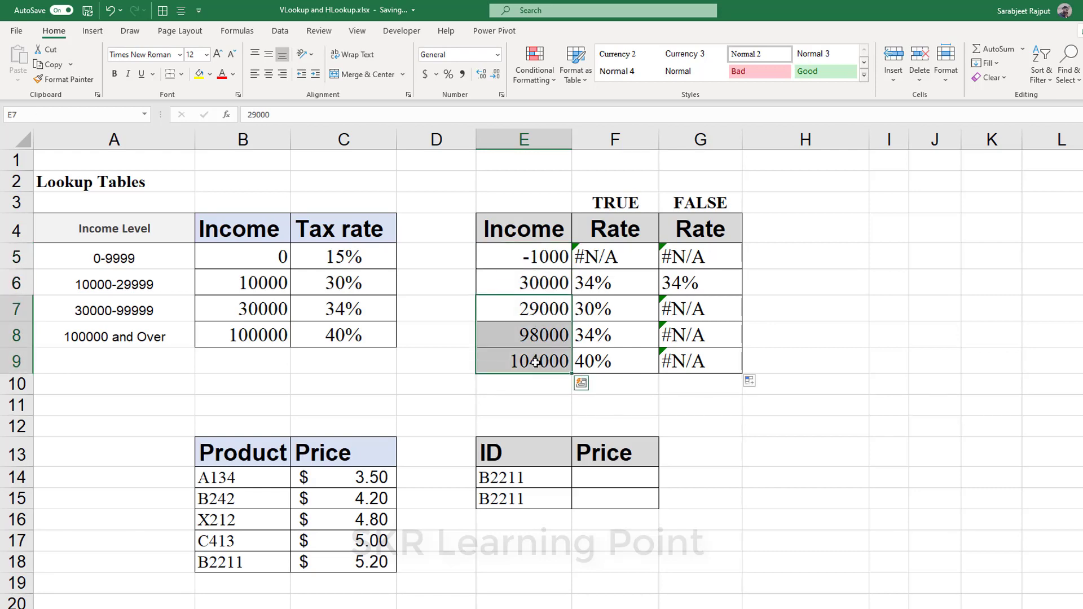
drag(237, 255, 242, 343)
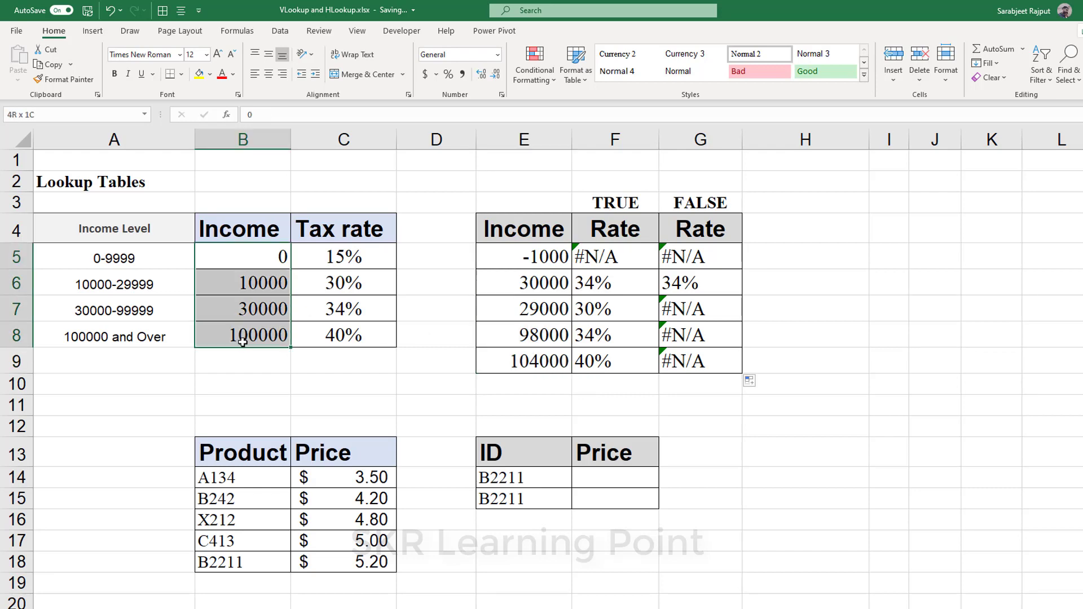
Step: Compare the TRUE and FALSE Rate results for the incomes in E6:E9, checking G6's formula and its matching income in B7
drag(239, 269, 244, 293)
drag(606, 283, 605, 361)
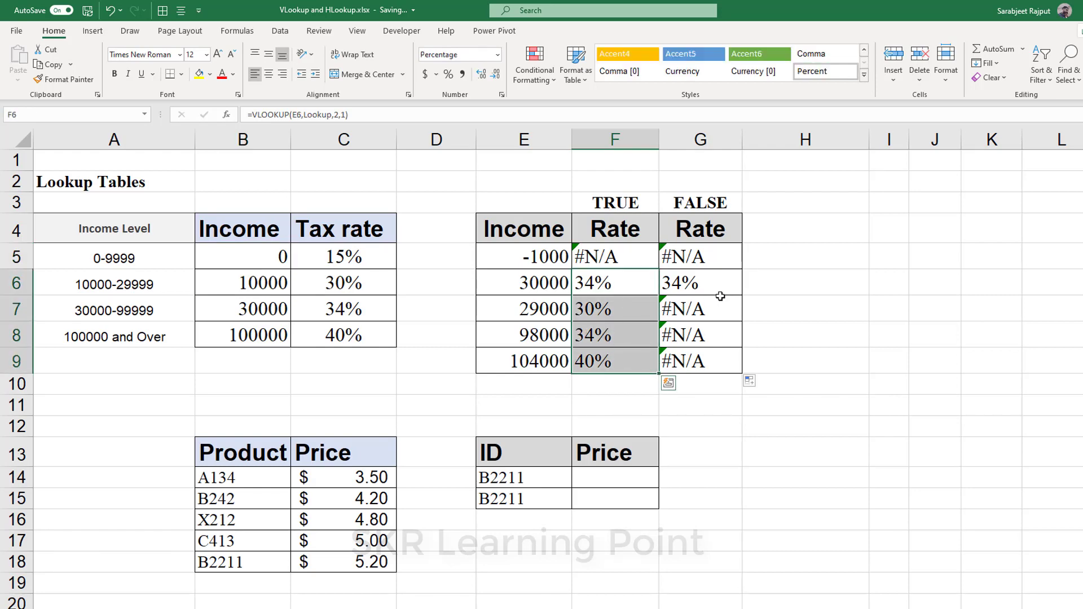
click(709, 279)
key(F2)
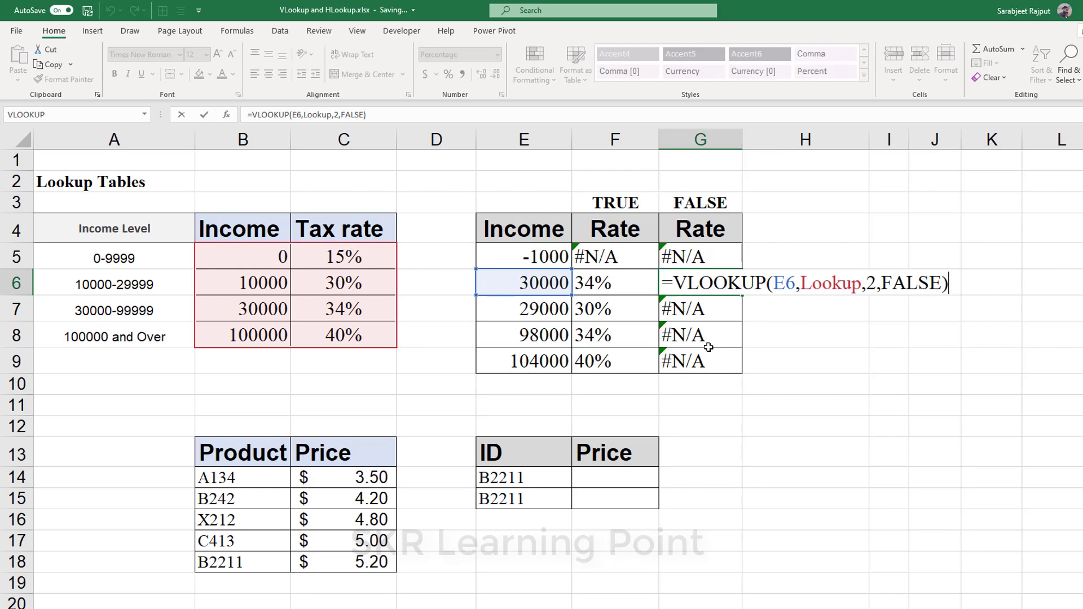
click(555, 288)
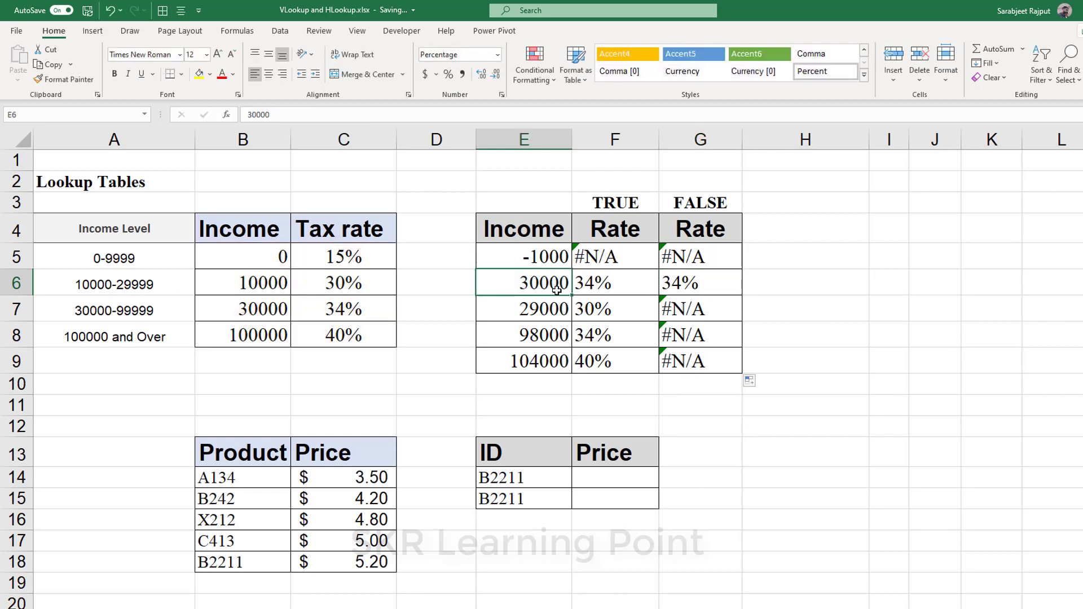
click(271, 307)
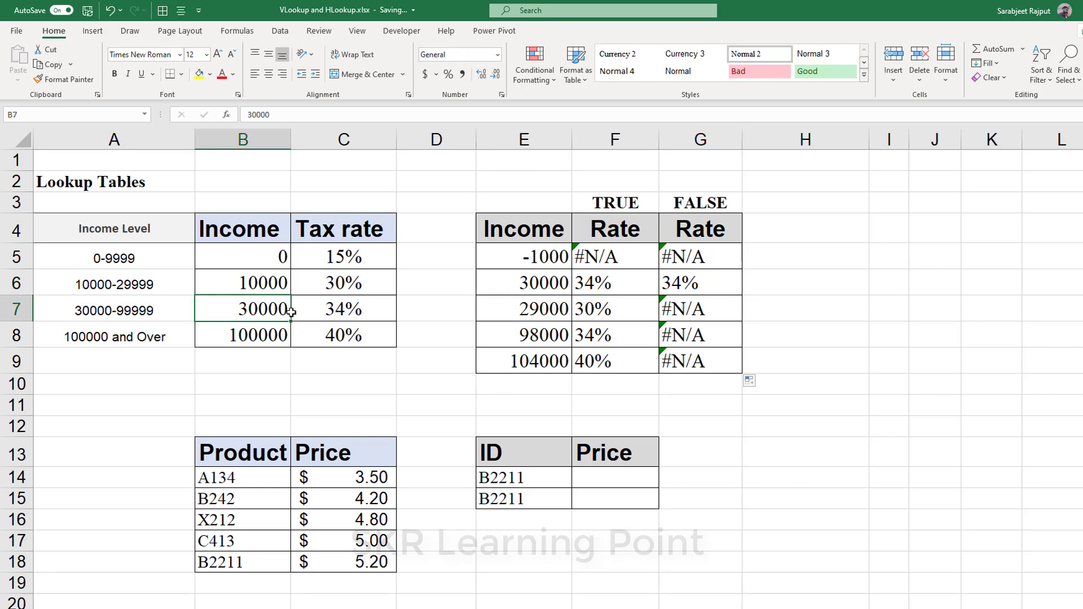
click(704, 288)
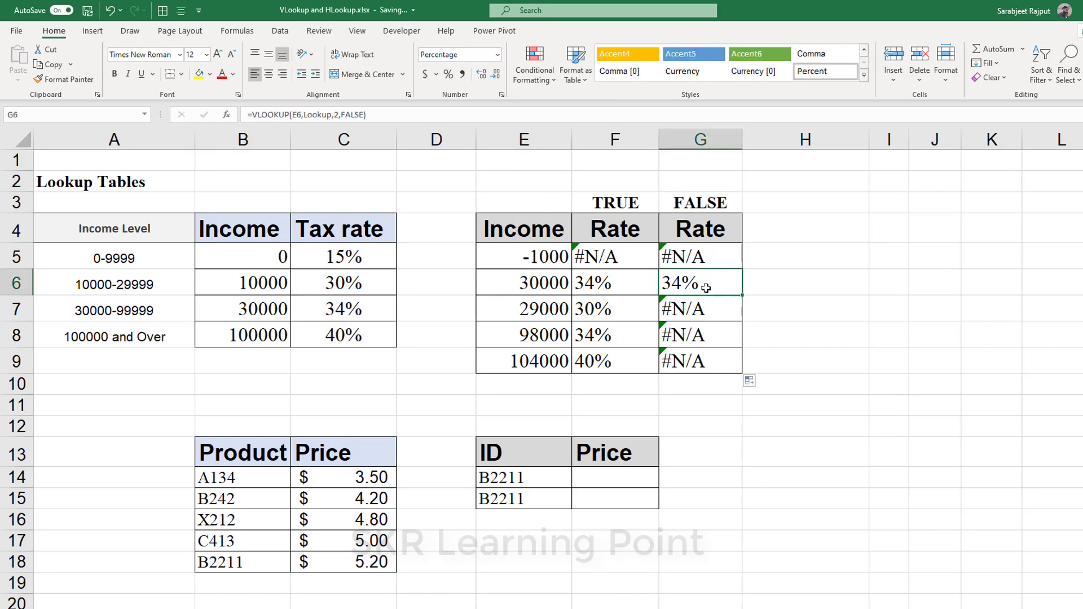
drag(703, 304, 703, 364)
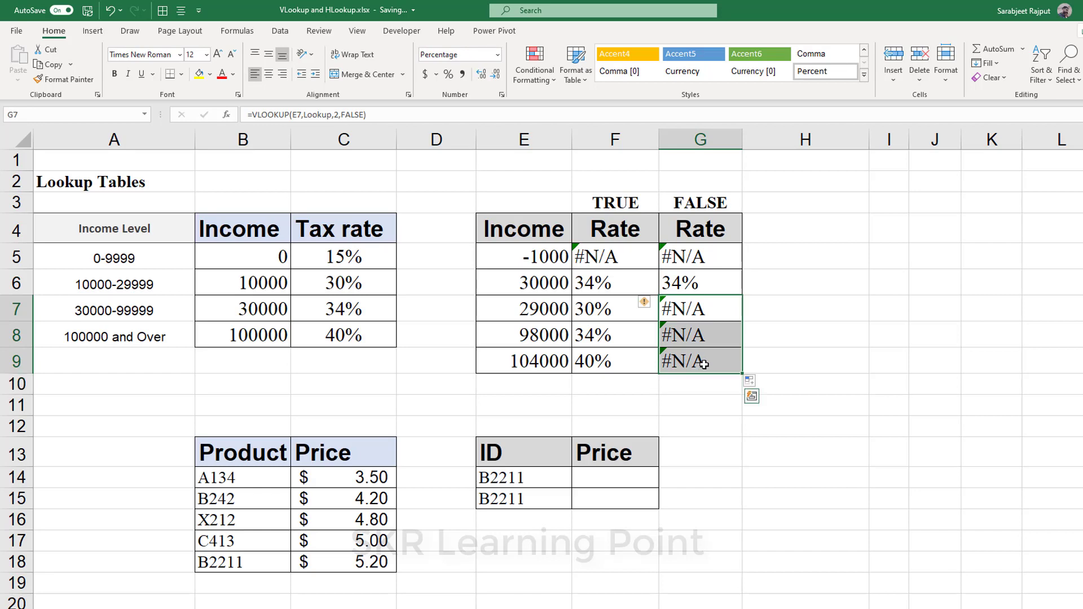
click(567, 344)
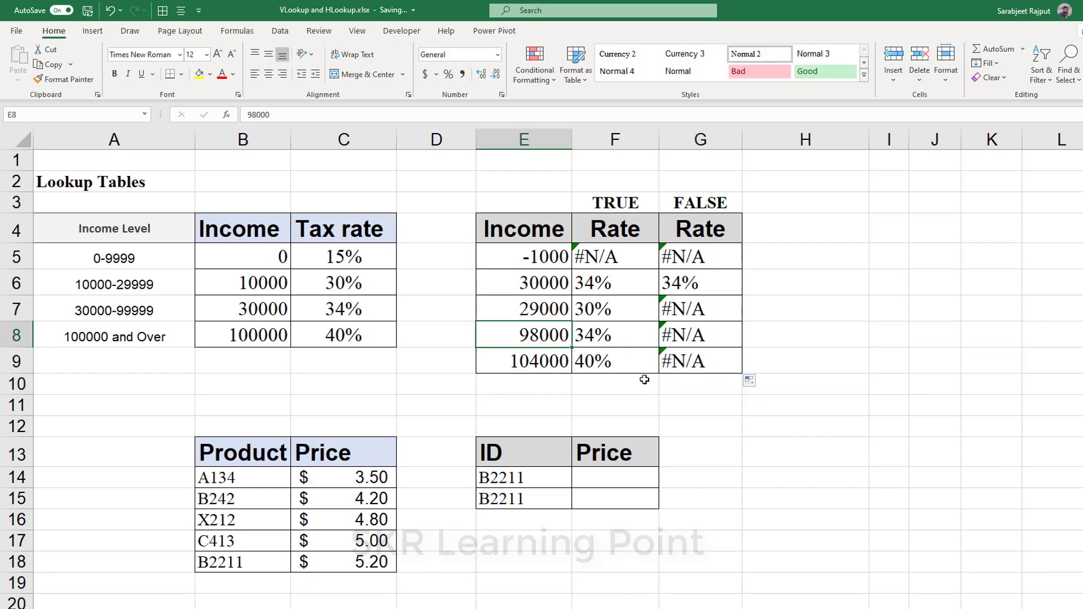
Step: Start a VLOOKUP formula in F14, under Price, with the ID in E14 as the lookup value
click(607, 479)
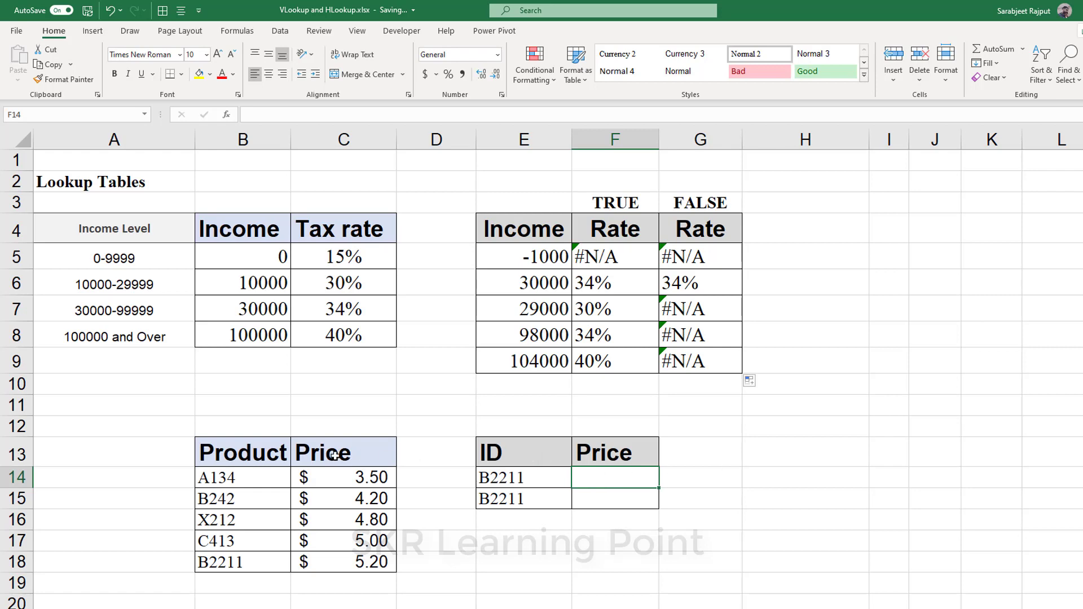
drag(270, 455, 380, 572)
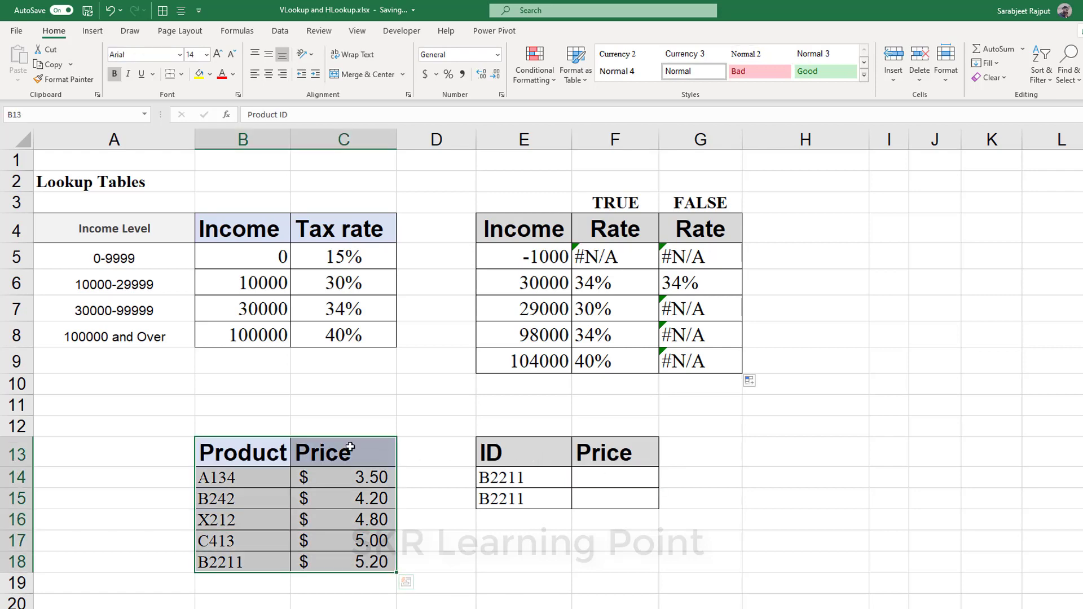
drag(551, 464, 564, 499)
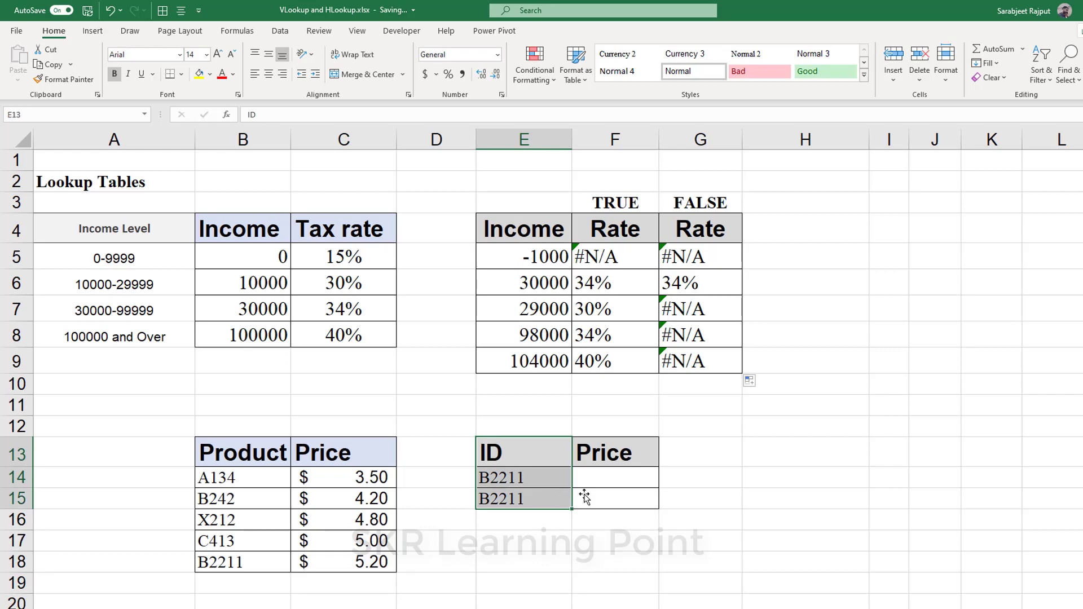
click(633, 481)
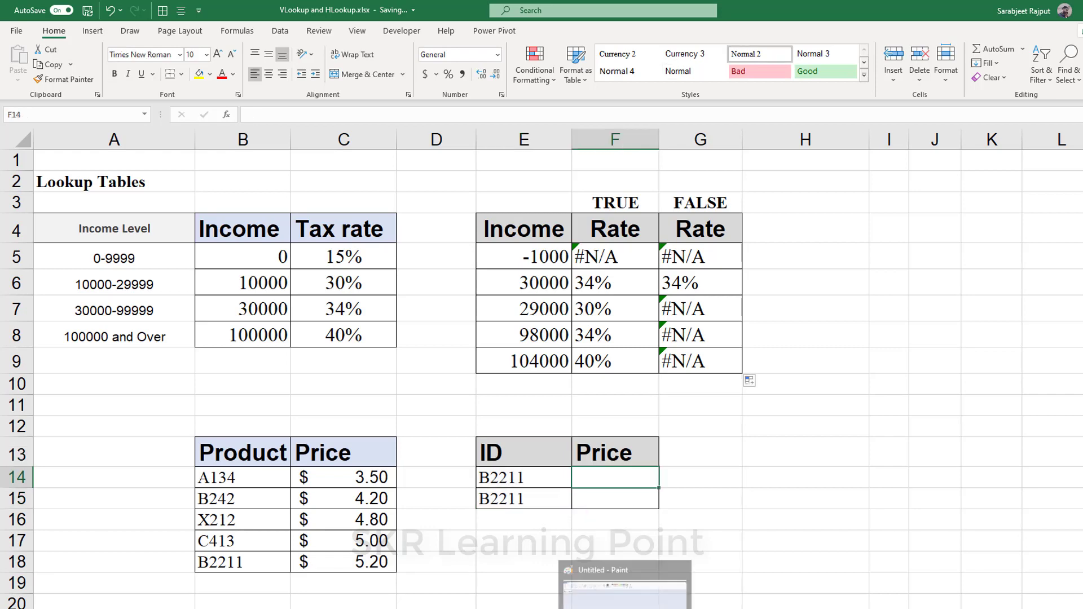
text(=vl)
key(Tab)
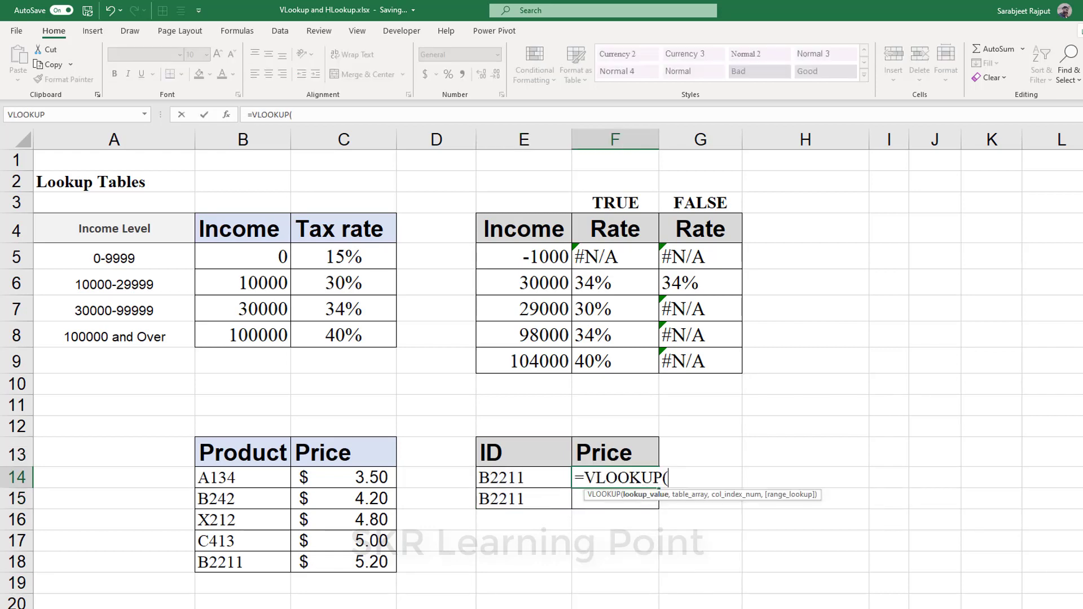
click(494, 477)
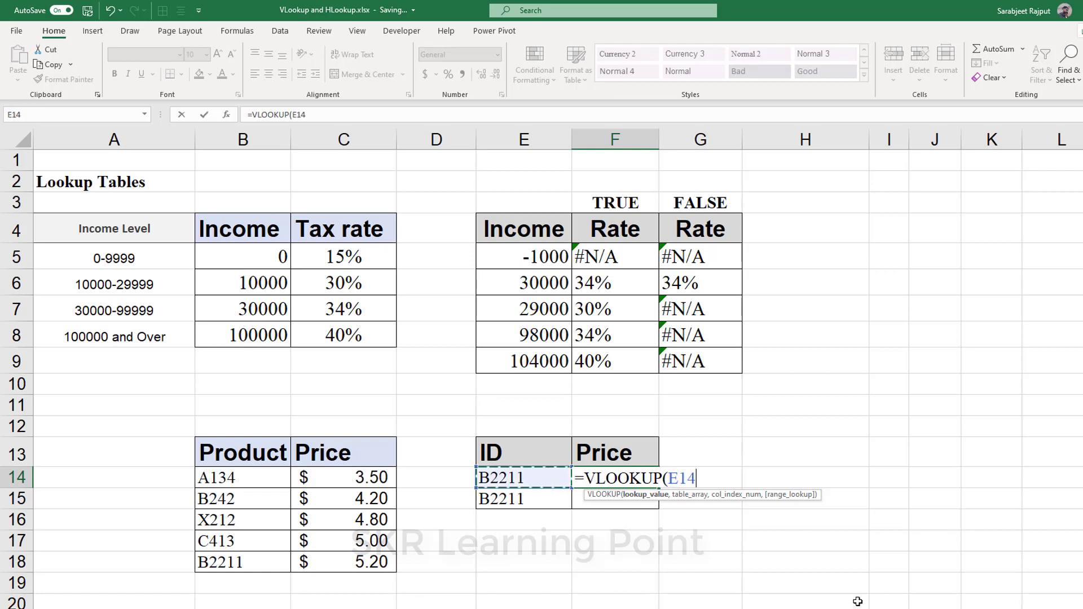
text(,)
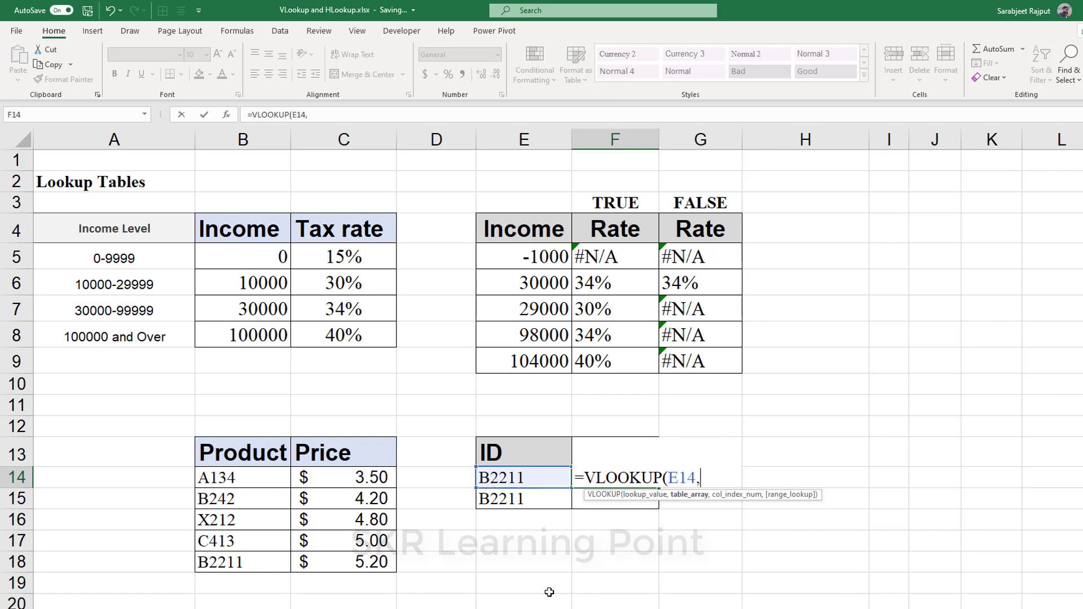
Step: Complete the F14 formula as =VLOOKUP(E14,Lookup2,2,TRUE), using B14:C18 as the table, and copy it down to F15
drag(243, 477, 361, 562)
text(,)
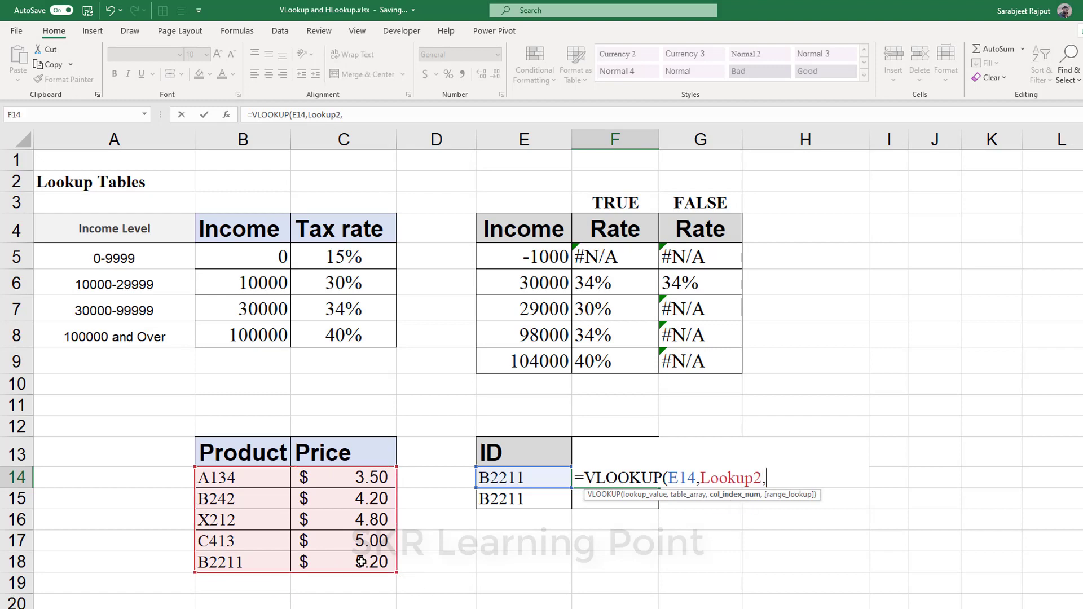
text(2,)
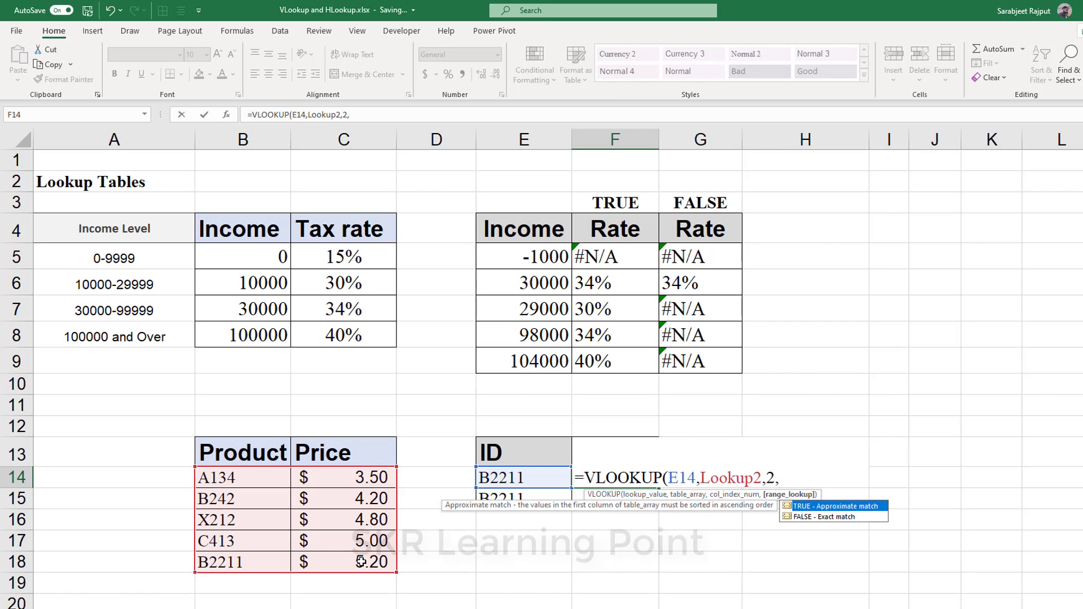
key(Tab)
text())
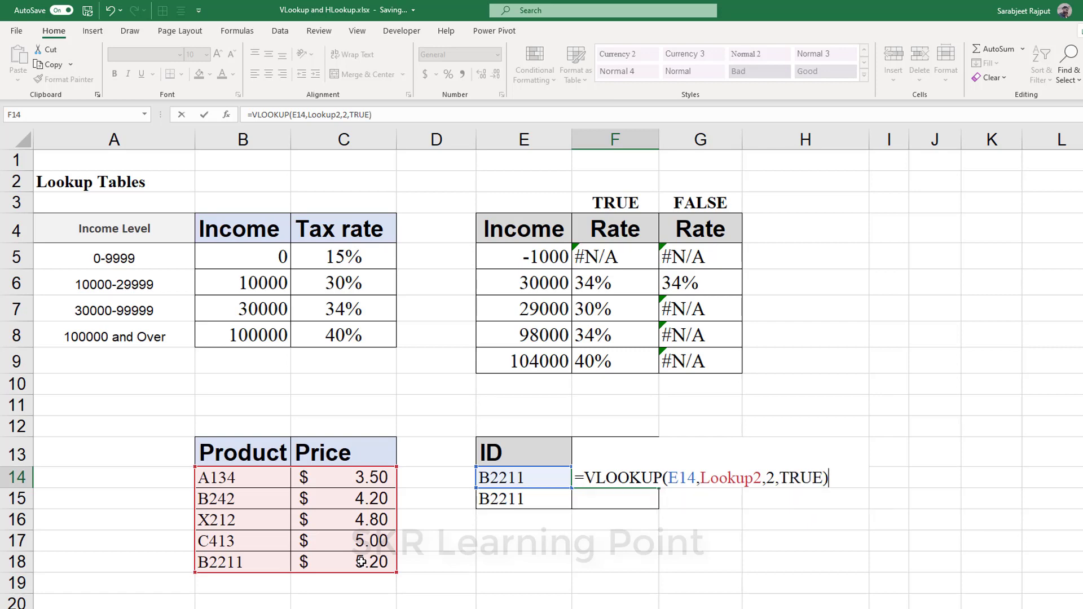
key(ctrl+Return)
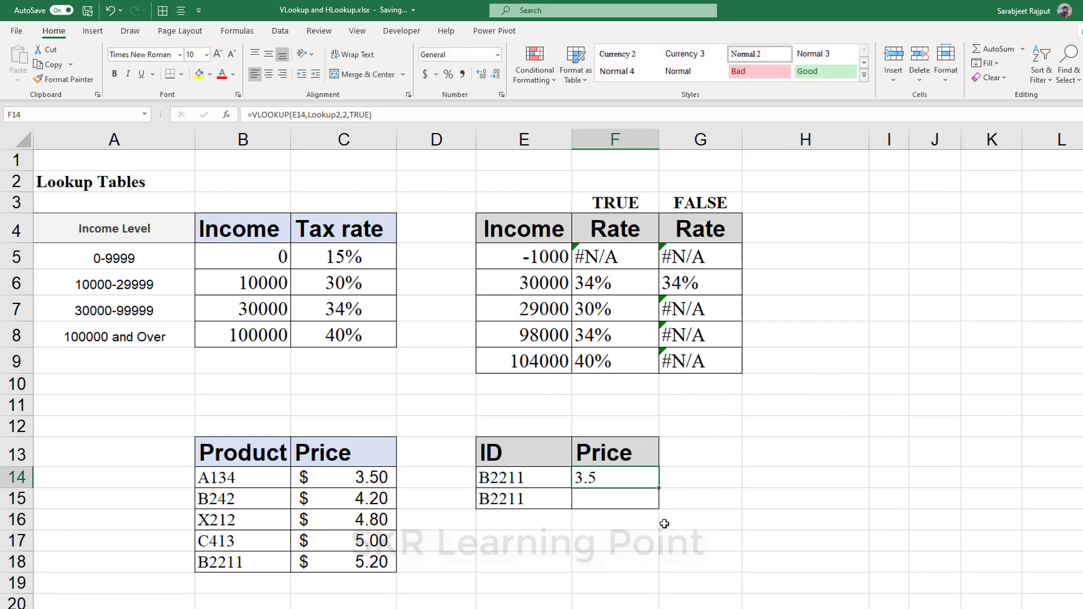
drag(659, 490, 659, 508)
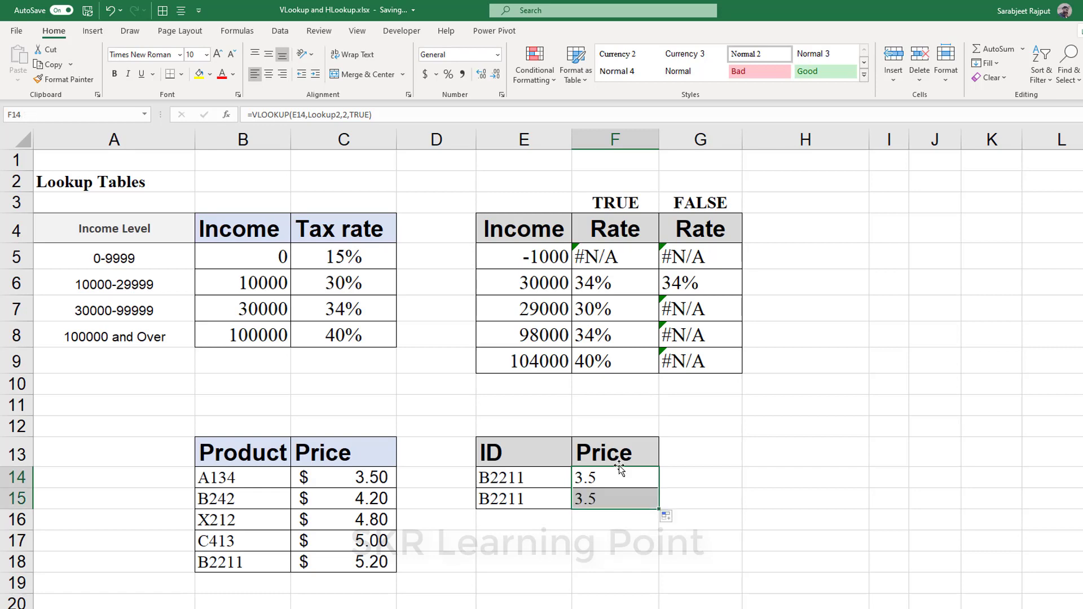
Step: Check the F14 price for the ID in E14 against product B2211 and its listed price in row 18
click(618, 480)
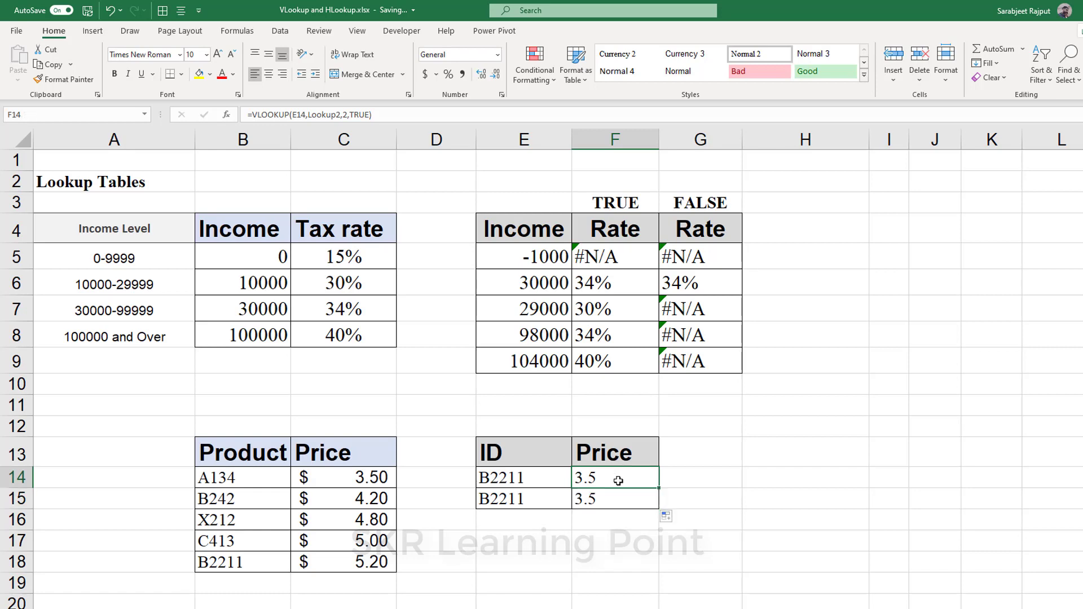
click(512, 482)
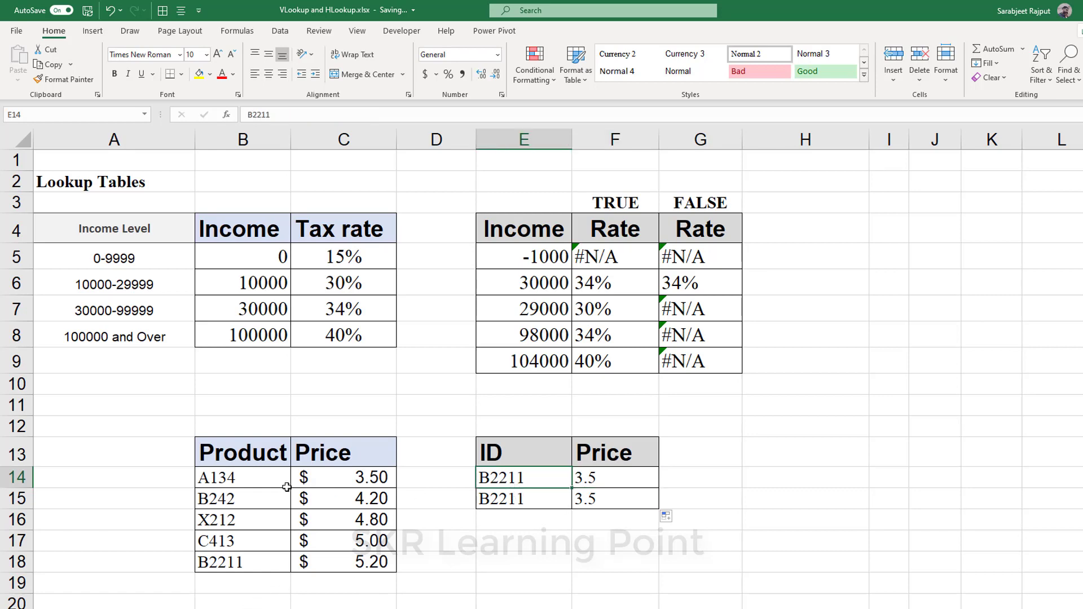
drag(252, 480, 250, 563)
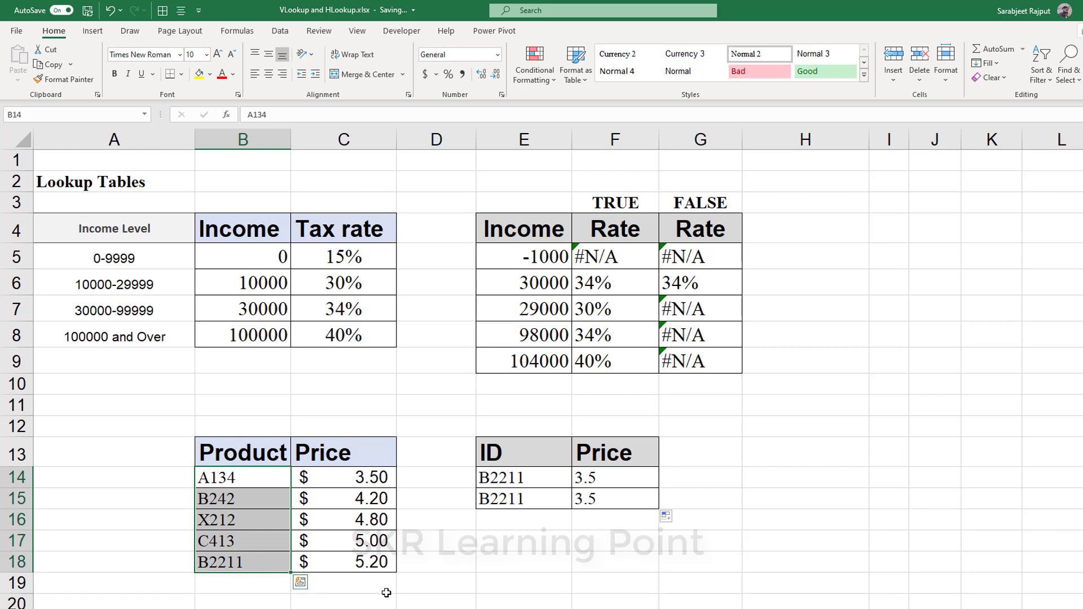
click(375, 564)
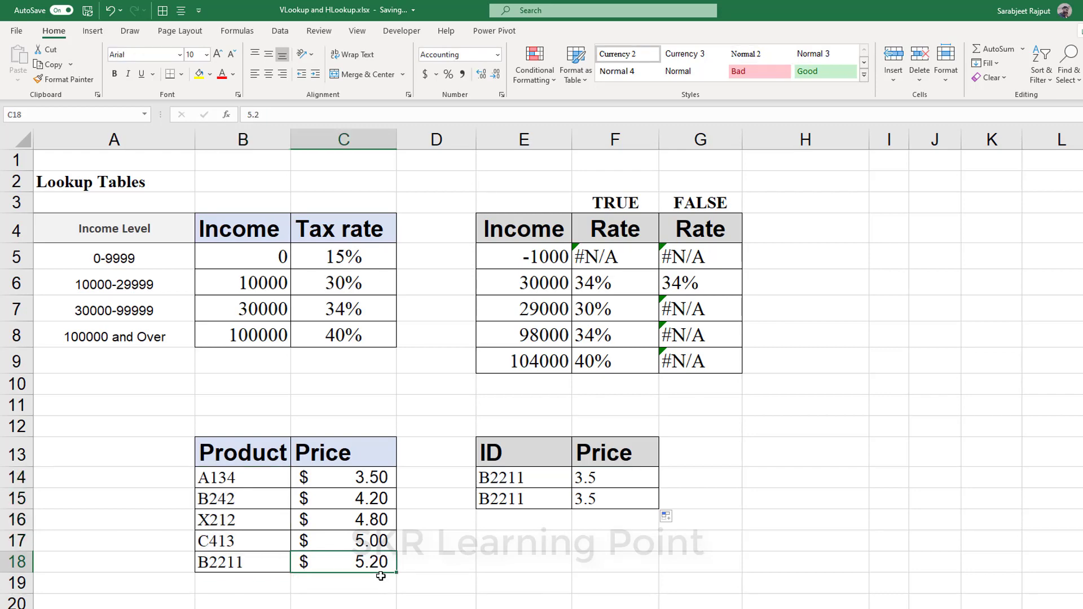
click(652, 479)
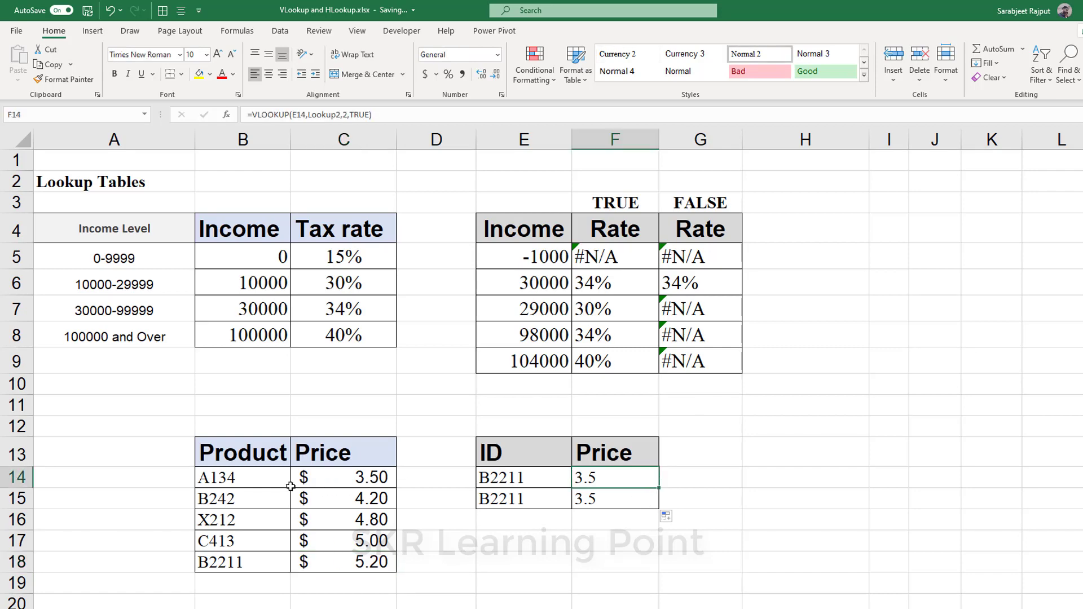
click(227, 562)
click(623, 480)
double_click(622, 481)
key(Escape)
click(226, 565)
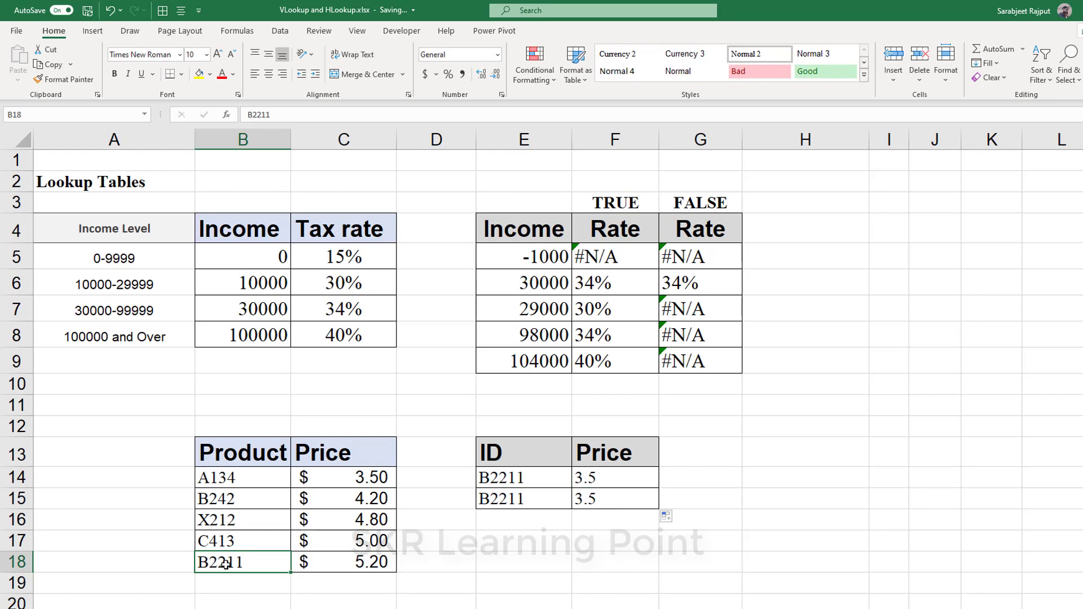
Step: Compare product IDs A134, B242 and B2211 in the product table and examine the price in C14
click(235, 479)
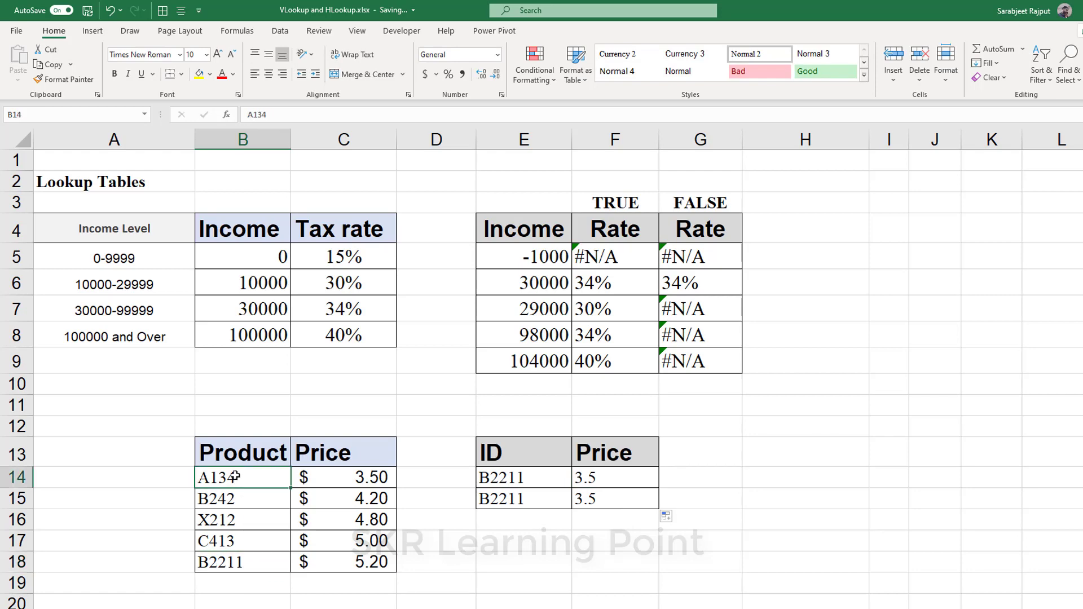
click(362, 477)
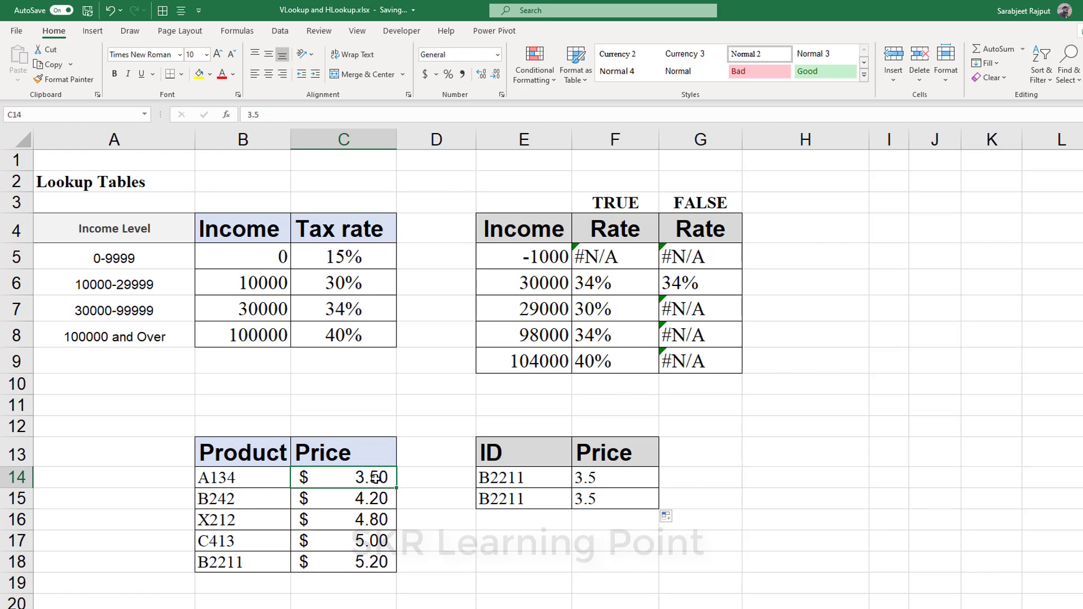
click(239, 483)
drag(242, 490, 242, 478)
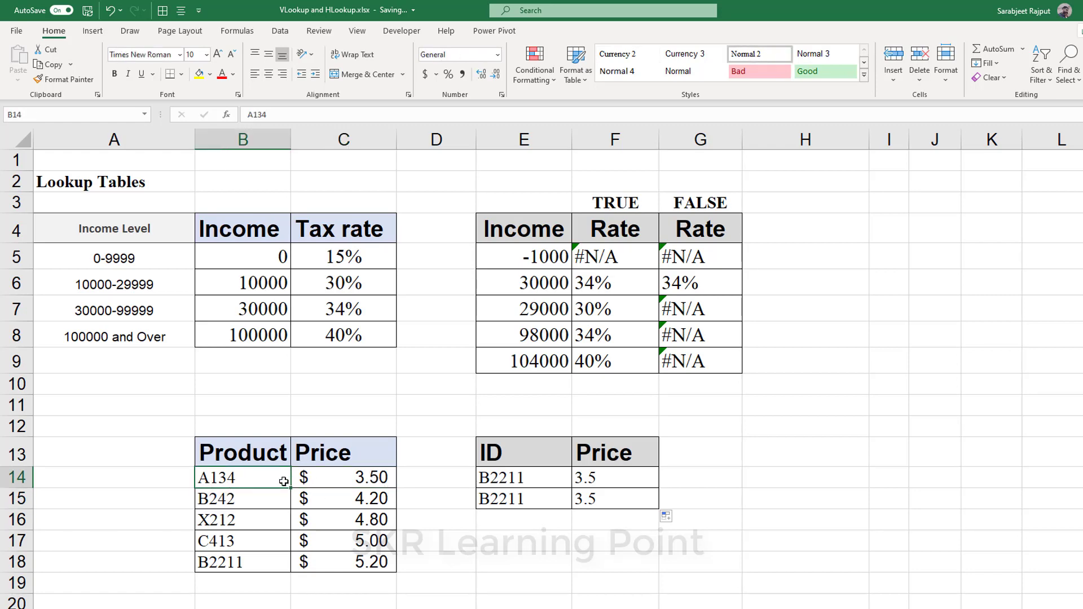
click(227, 561)
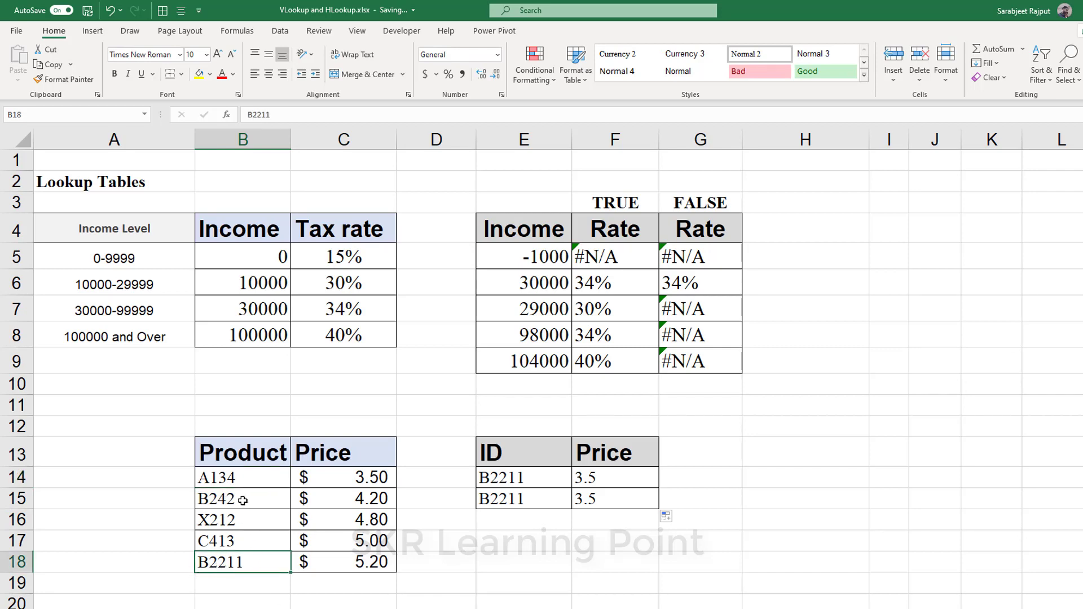
click(222, 500)
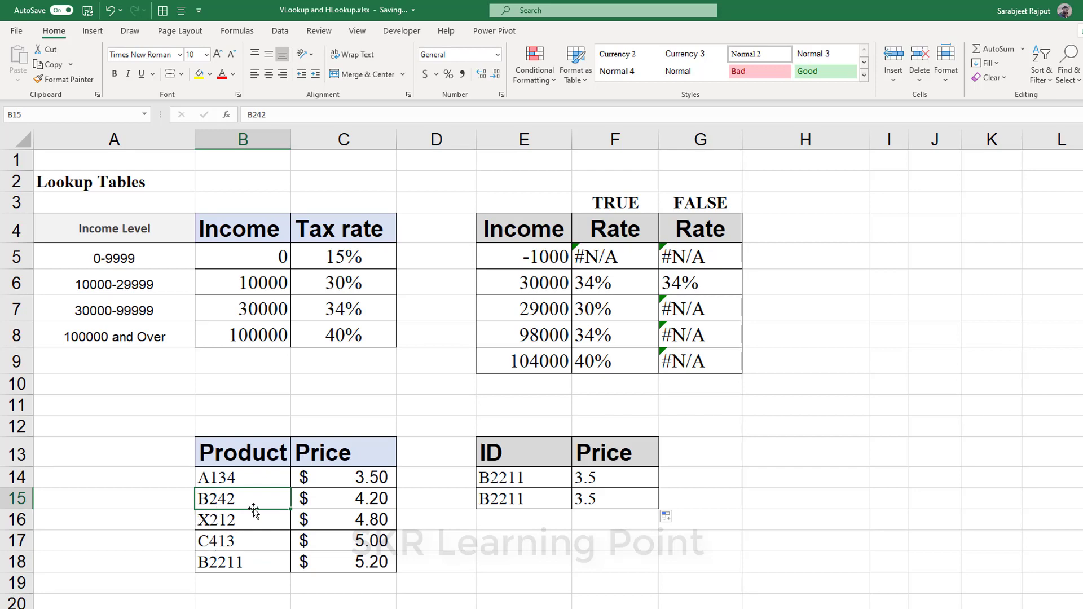
click(255, 561)
click(348, 486)
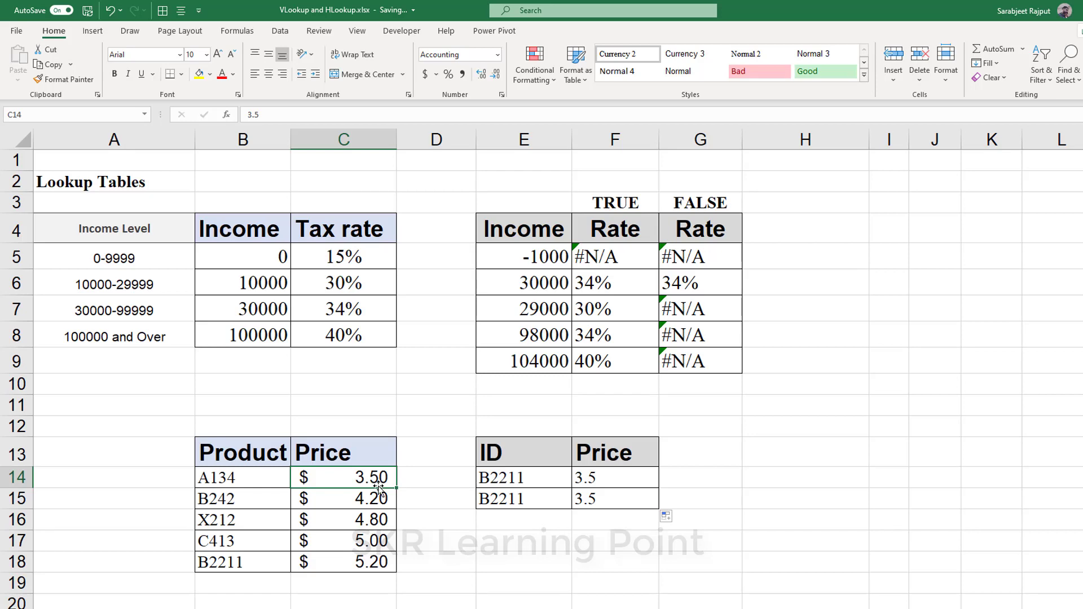
Step: Change the match type of the VLOOKUP formula in F14 to FALSE and check its price against C18
click(590, 482)
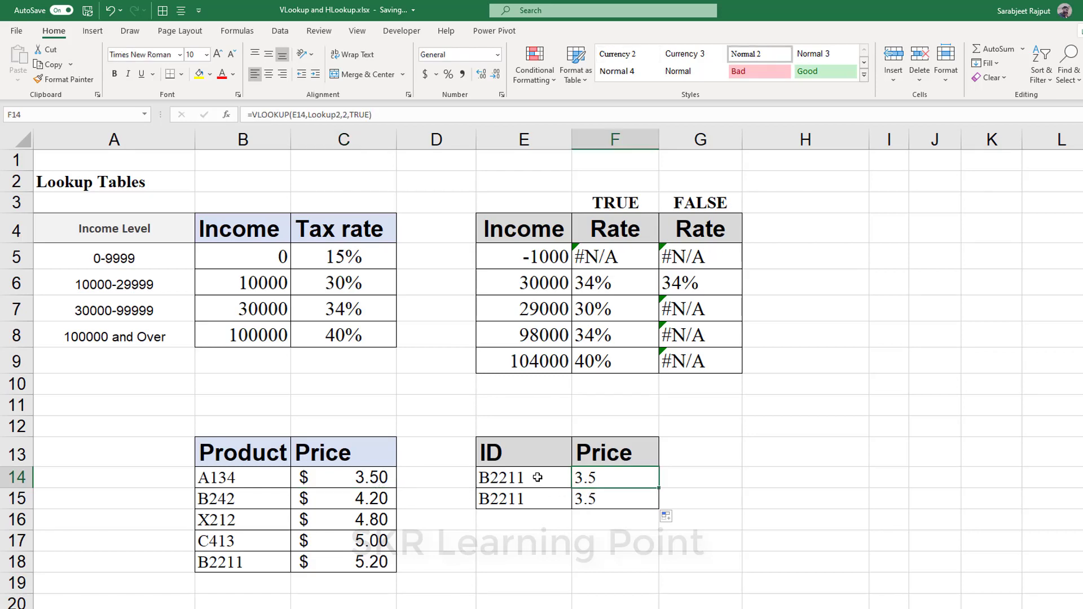
key(F2)
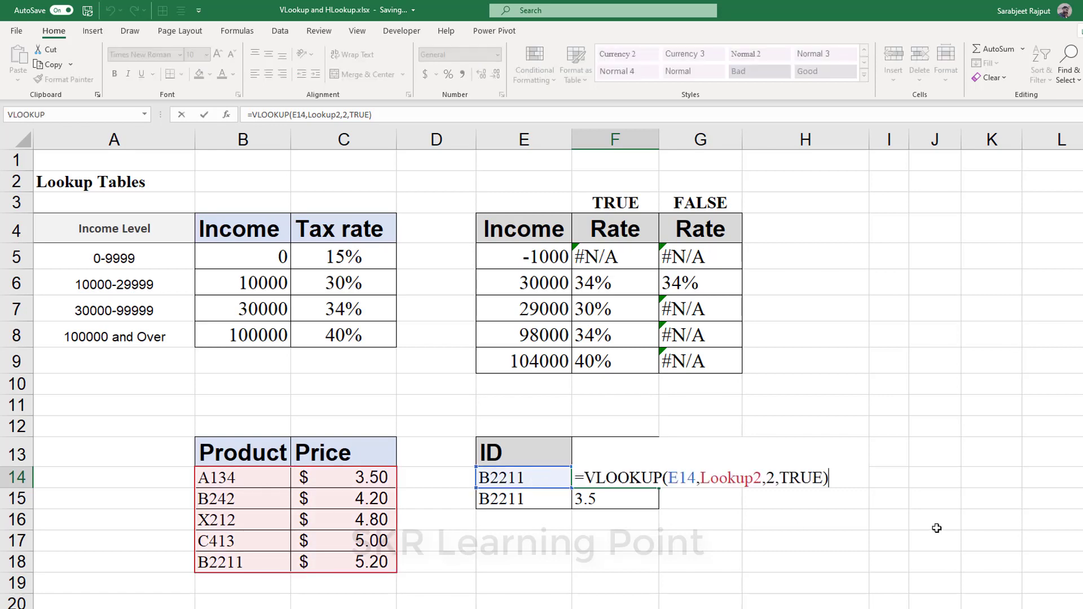
key(Left)
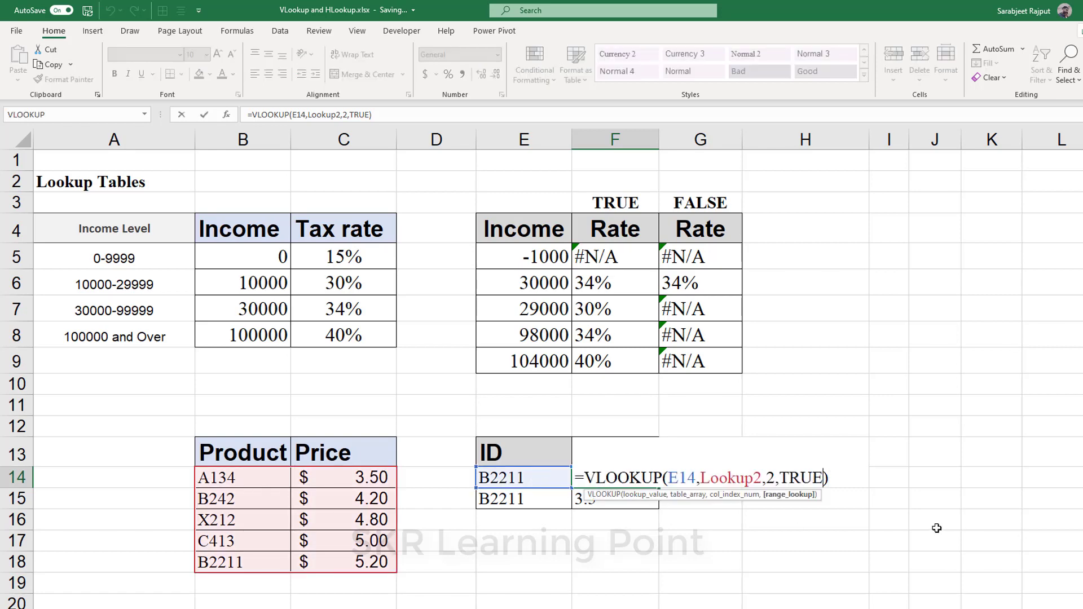
key(BackSpace)
key(BackSpace)
key(BackSpace)
key(BackSpace)
key(Down)
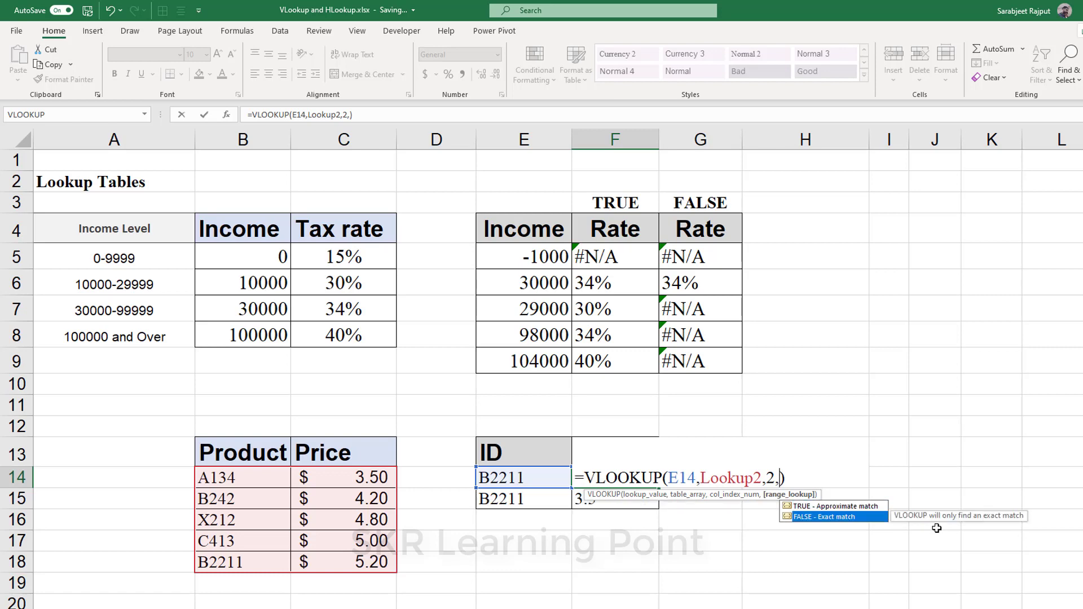
key(Tab)
key(ctrl+Return)
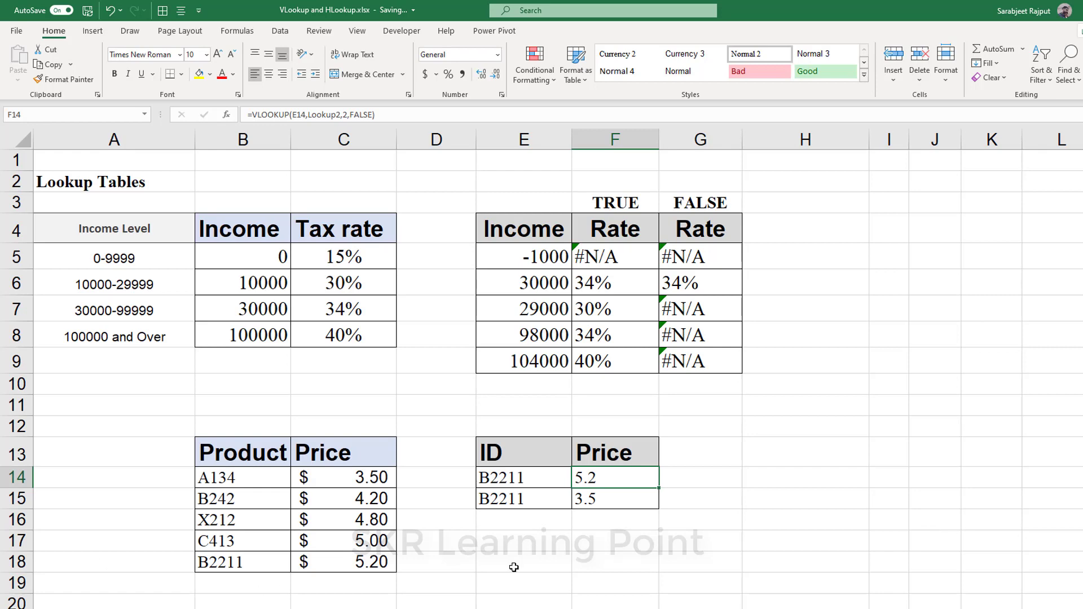
click(313, 560)
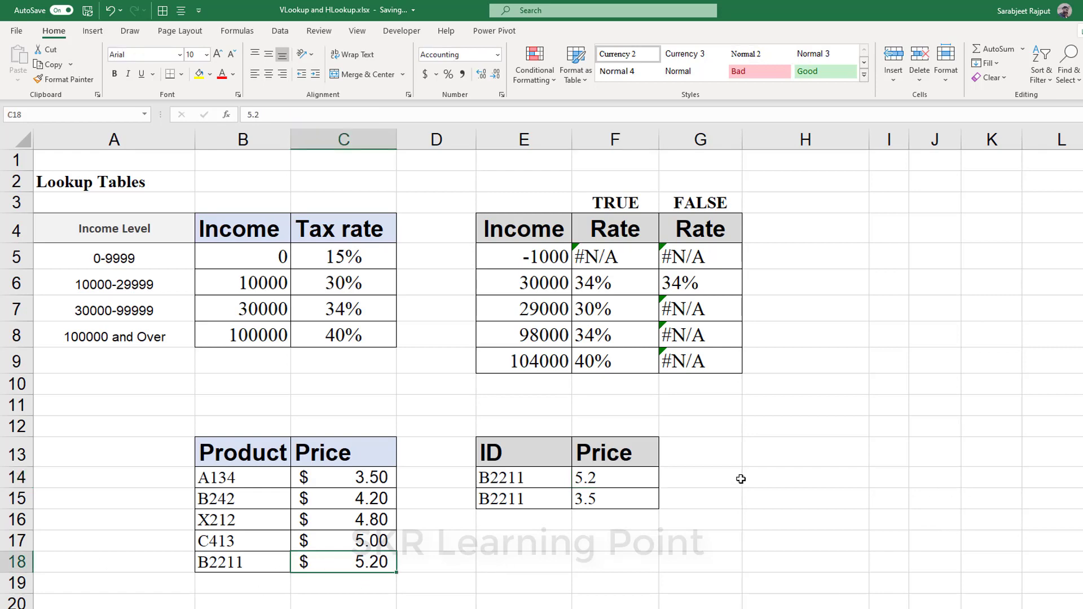
click(688, 452)
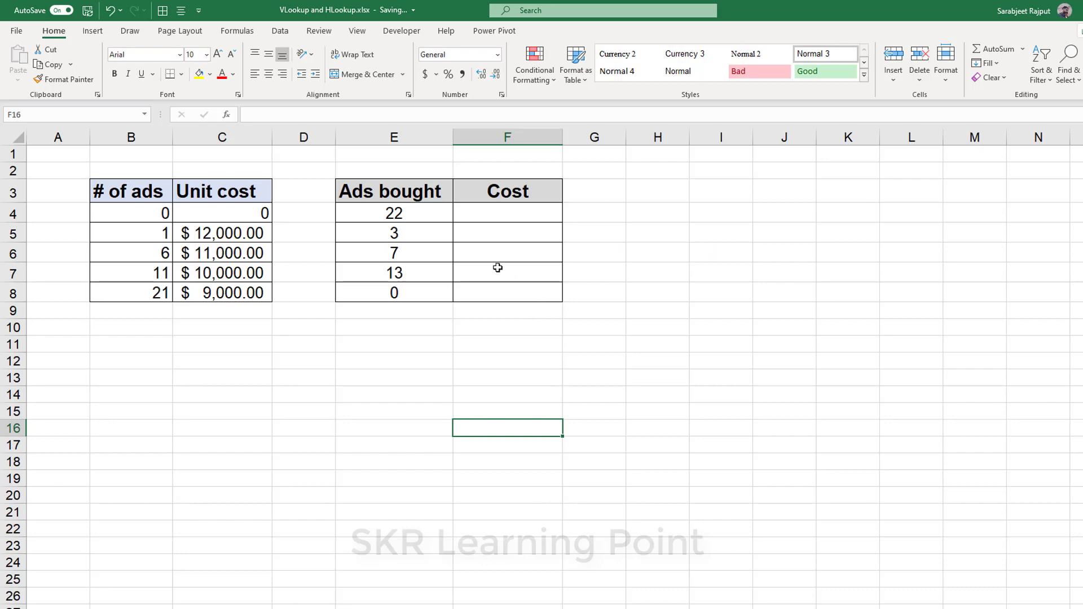
Step: On the ad cost sheet, examine the pricing table in B4:C8 and the unit cost for the tier starting at 1 ad
click(495, 269)
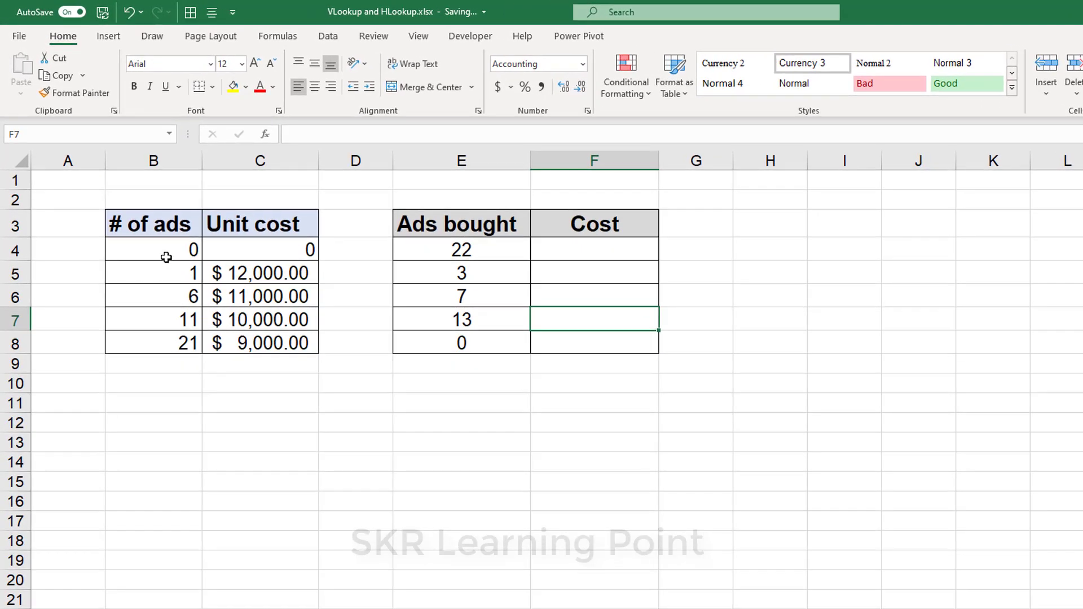
click(140, 216)
drag(165, 296, 265, 340)
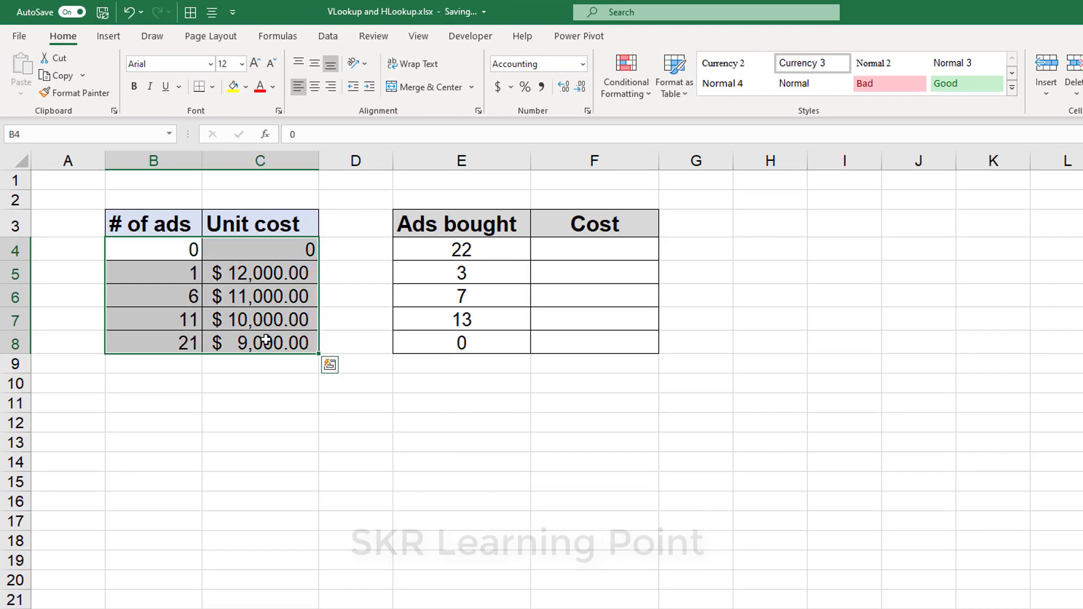
click(239, 407)
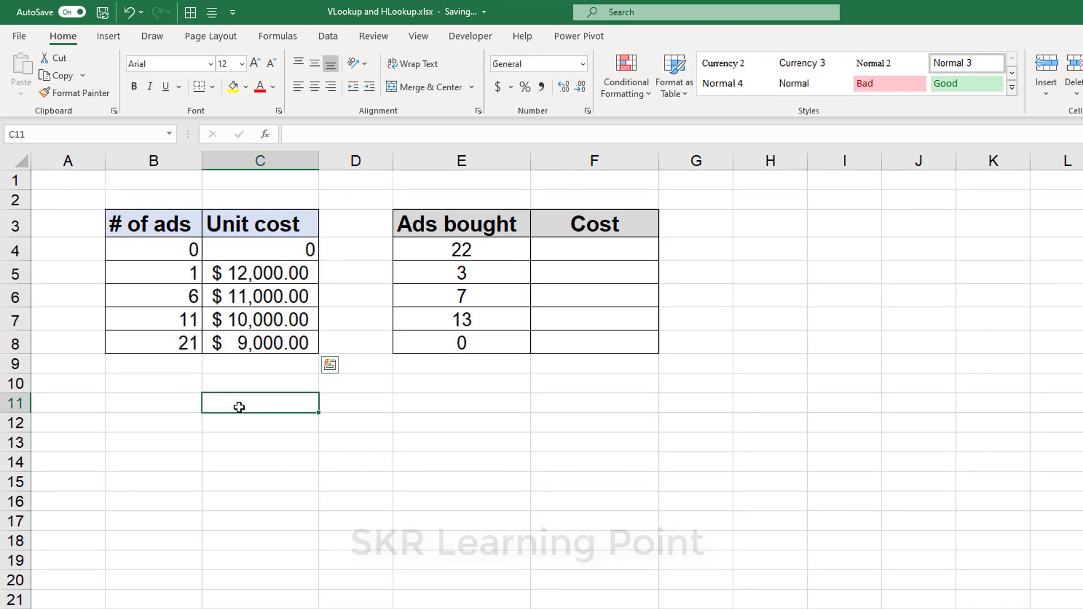
click(164, 271)
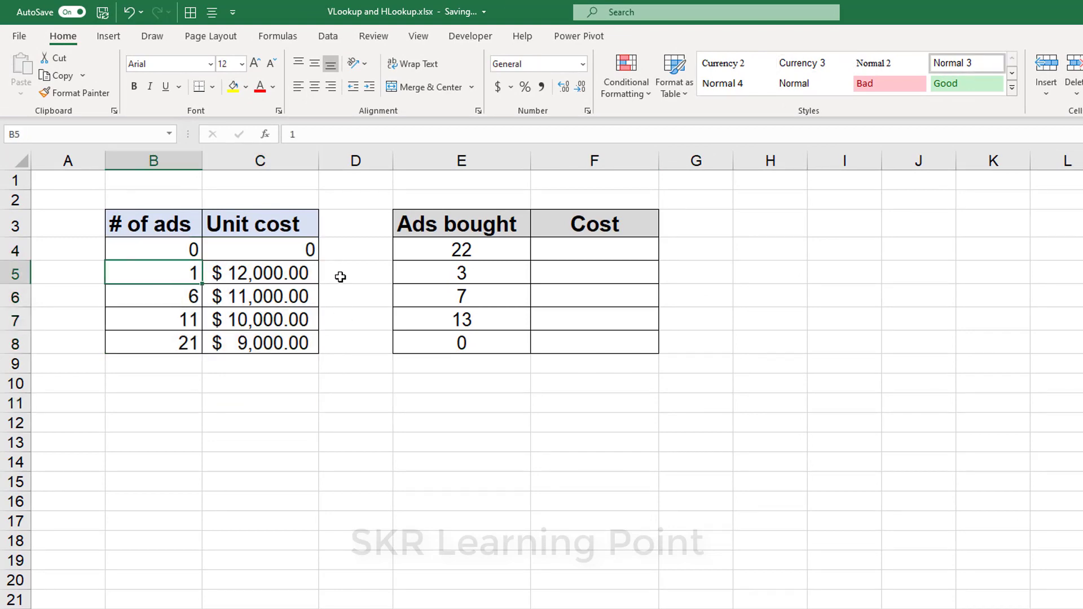
click(299, 269)
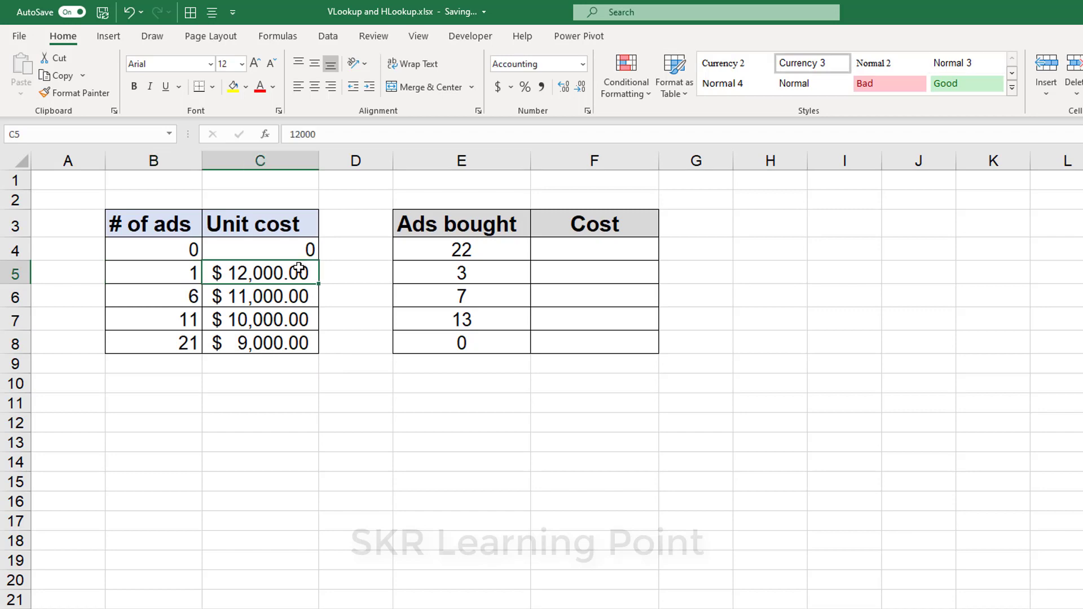
drag(152, 275, 155, 295)
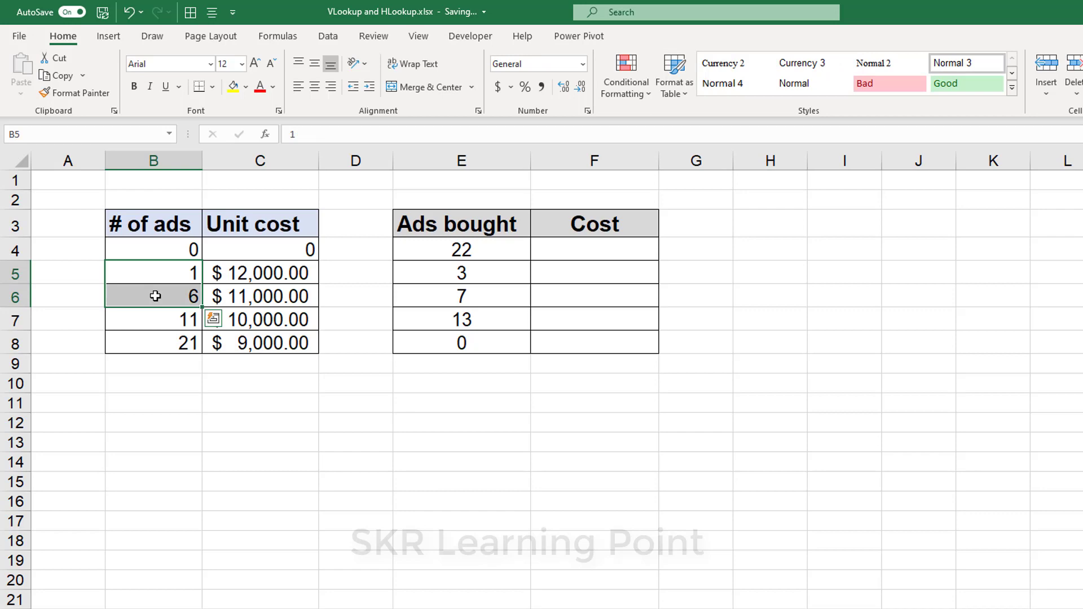
click(253, 277)
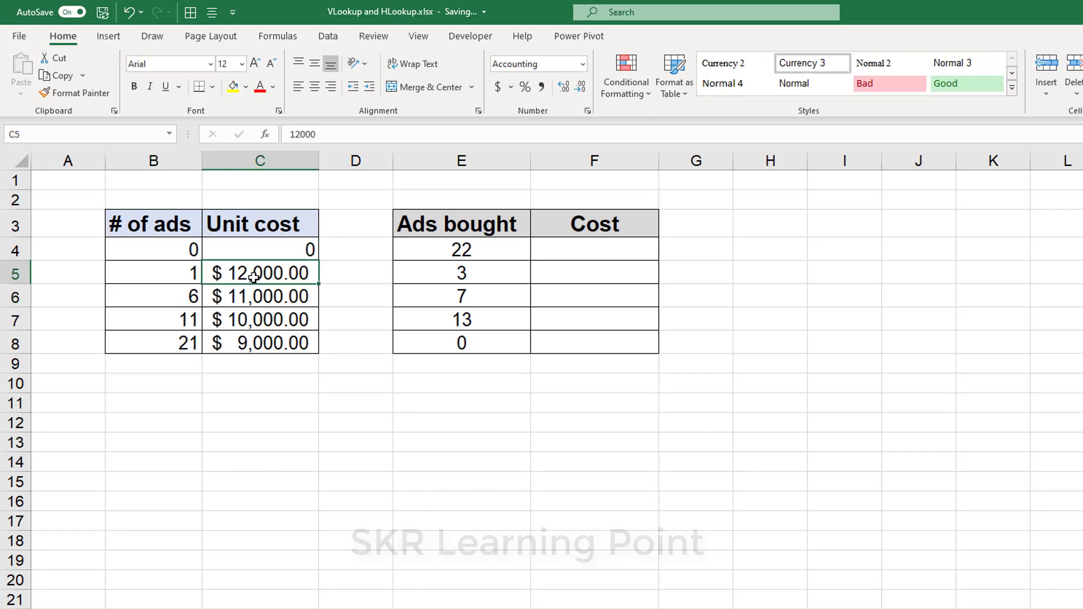
Step: Examine the unit costs for the tiers starting at 6, 11 and 21 ads in rows 6 to 8
click(154, 296)
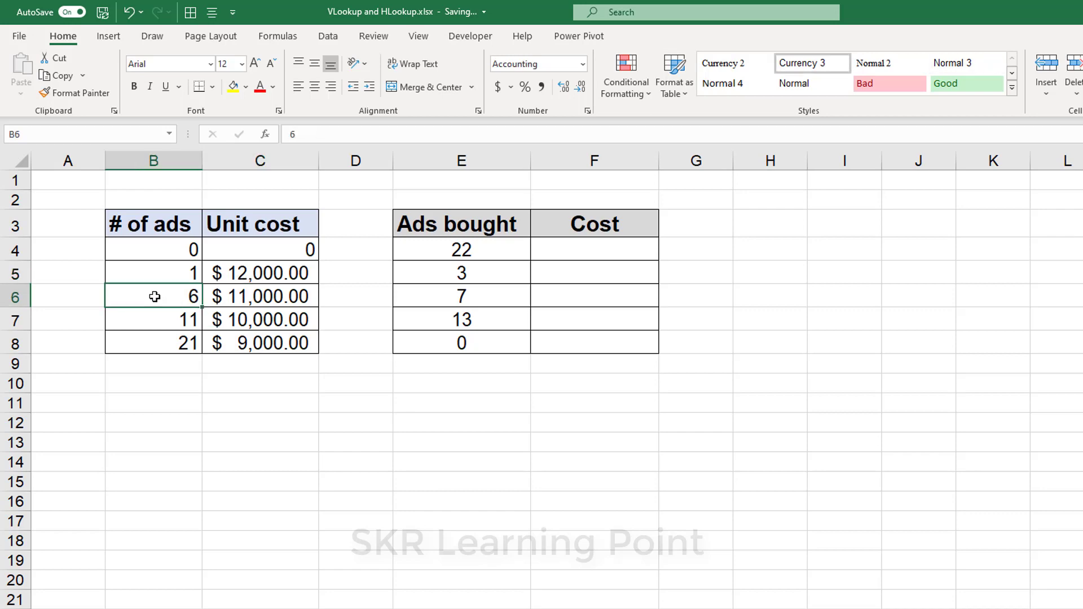
drag(154, 297, 166, 321)
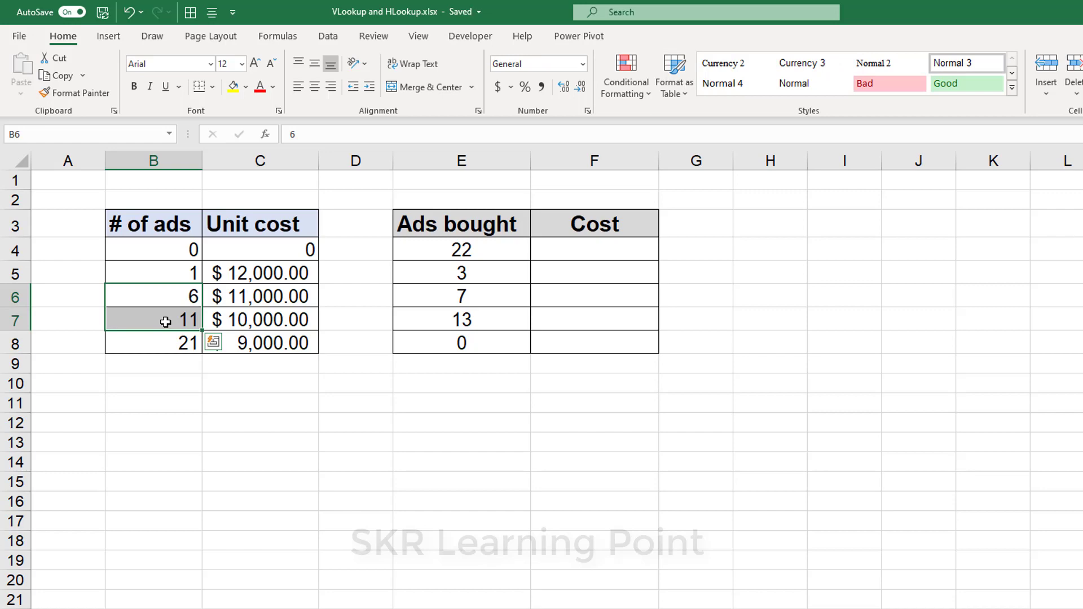
click(288, 298)
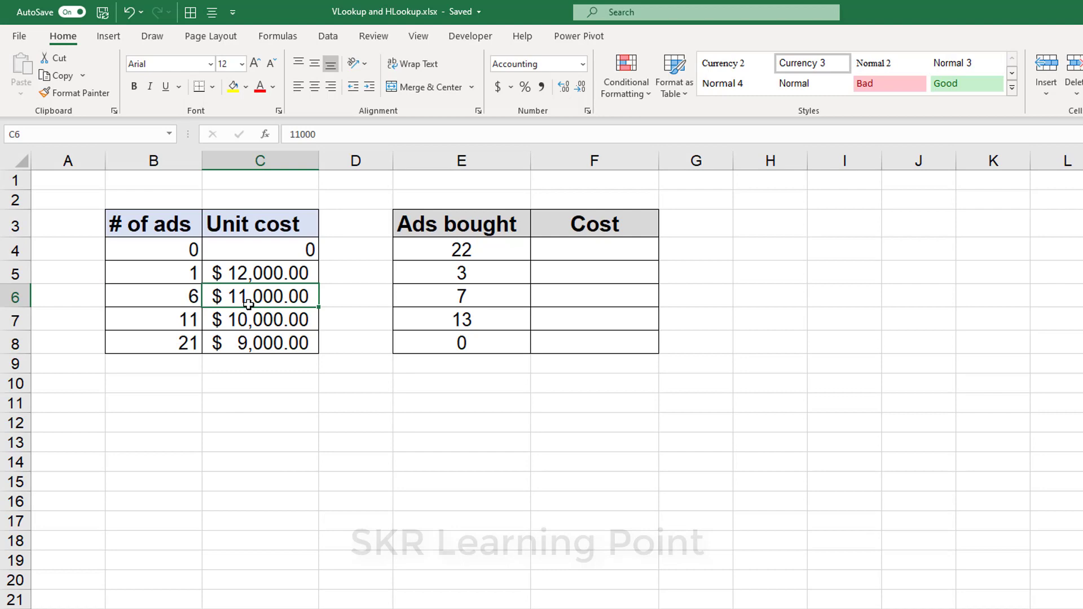
click(184, 326)
drag(183, 326, 184, 342)
click(269, 324)
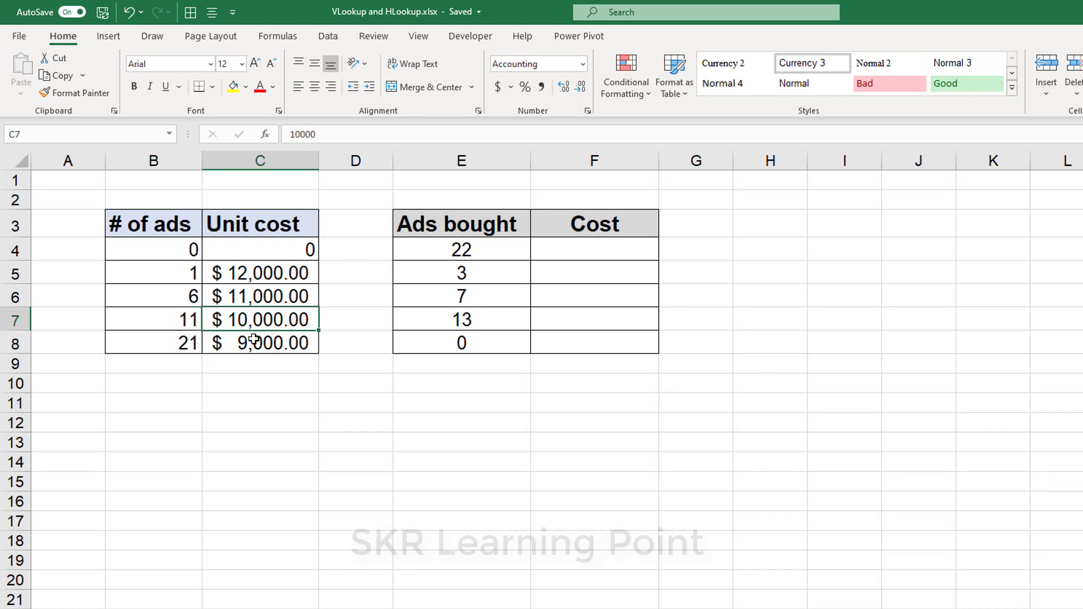
click(189, 345)
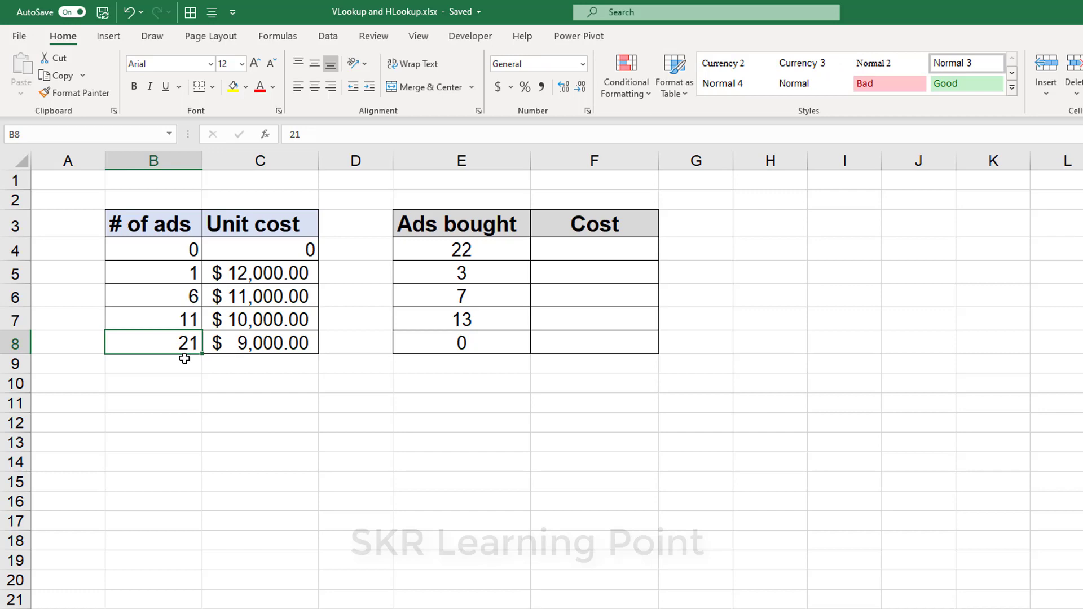
click(286, 340)
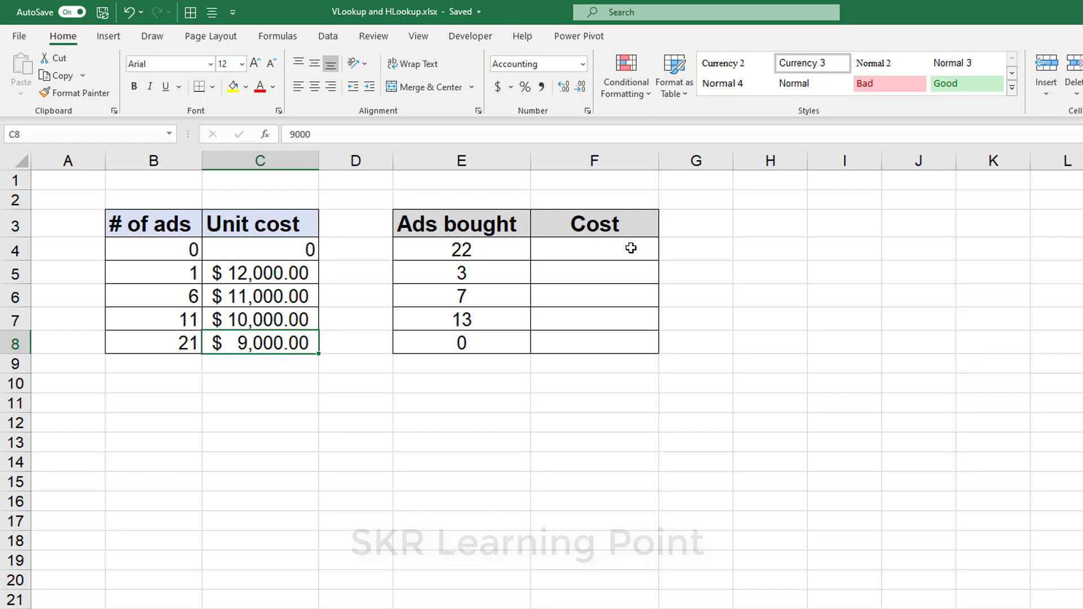
Step: Review the empty Cost cells F4:F8 and compare the ads bought in E4 with the matching unit cost in C8
drag(629, 248, 617, 331)
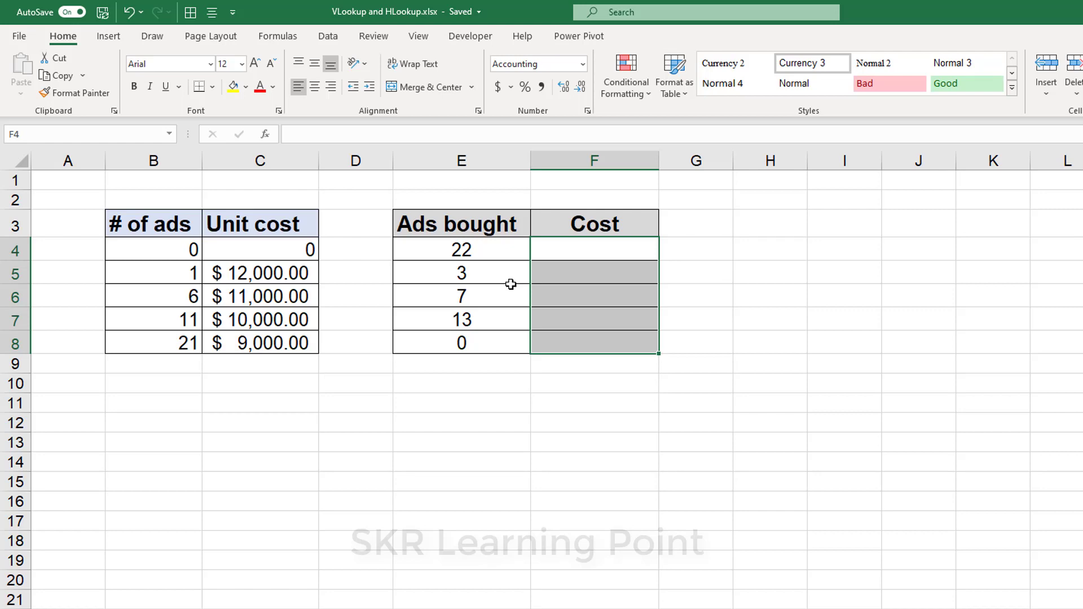
click(472, 251)
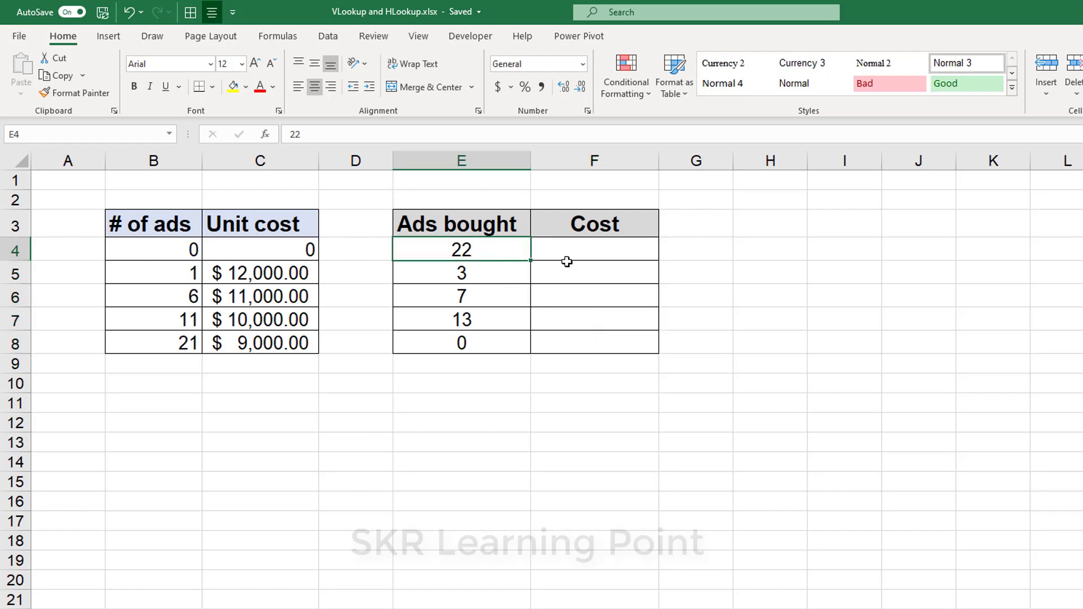
click(604, 252)
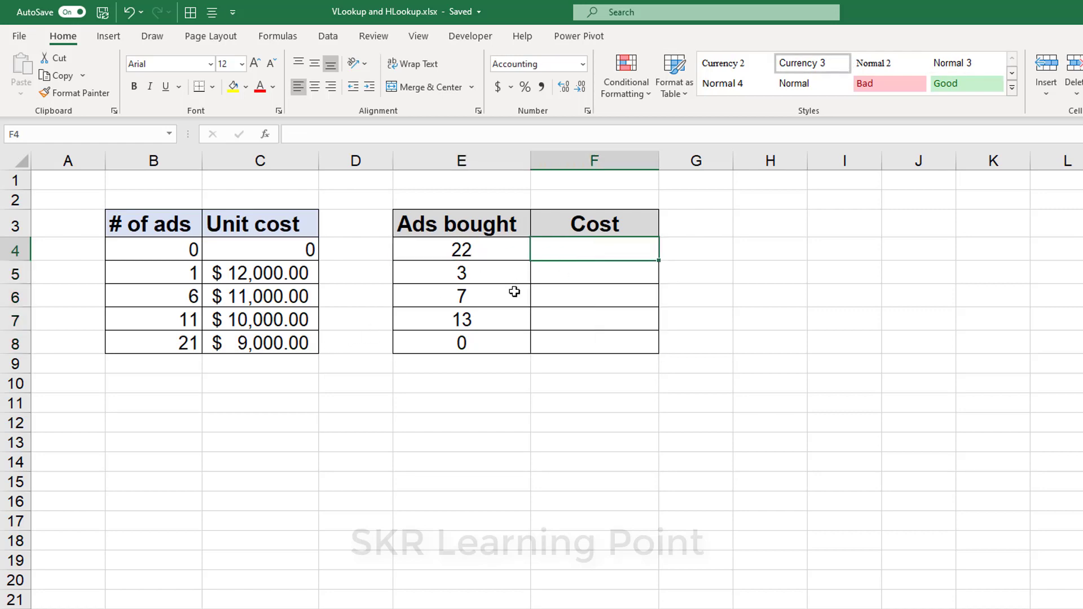
click(494, 254)
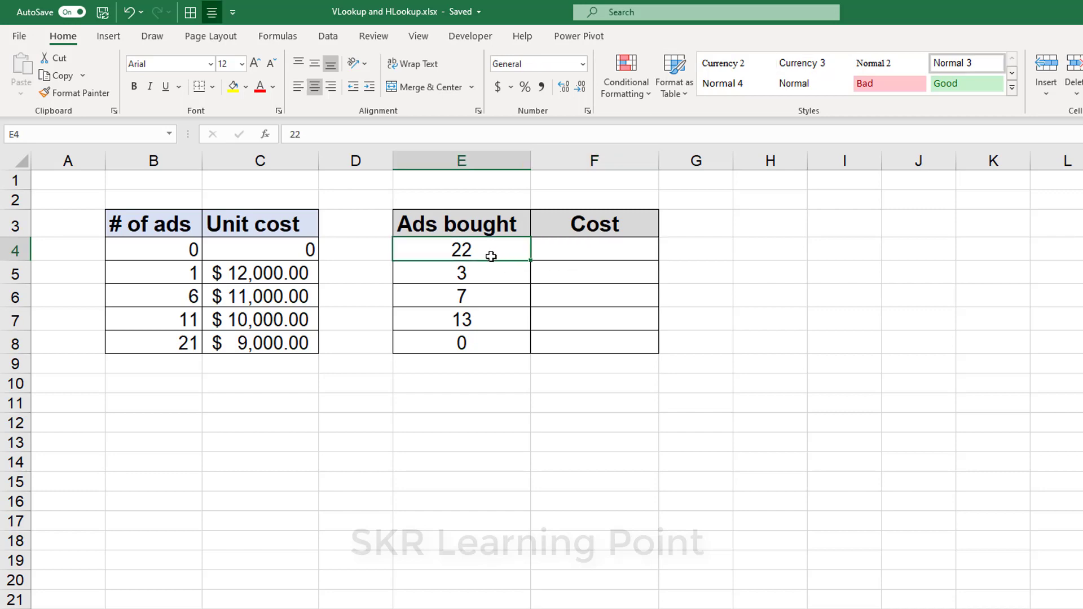
click(271, 348)
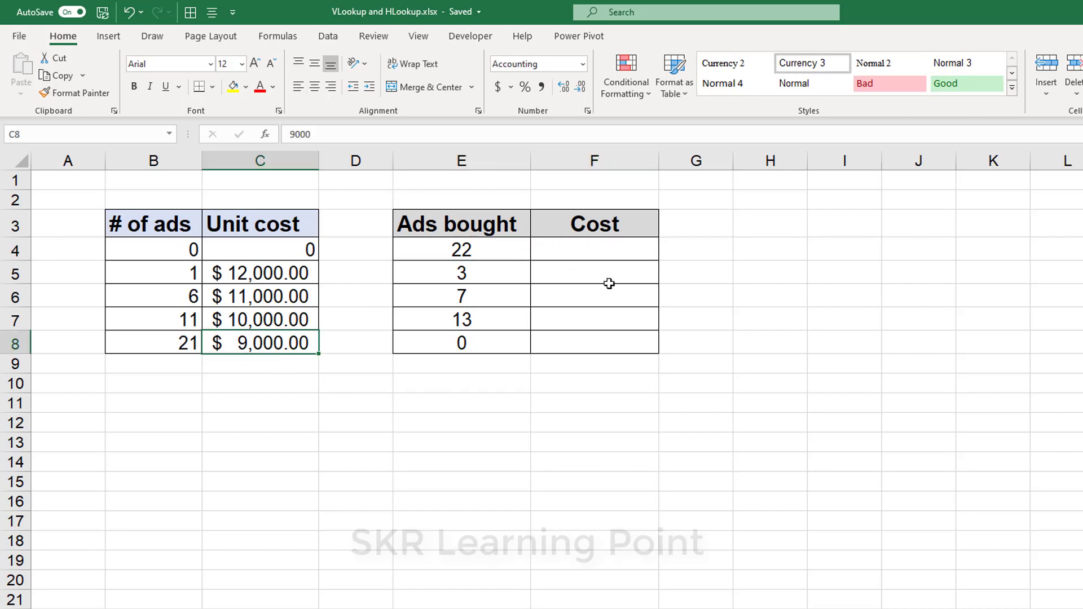
click(605, 252)
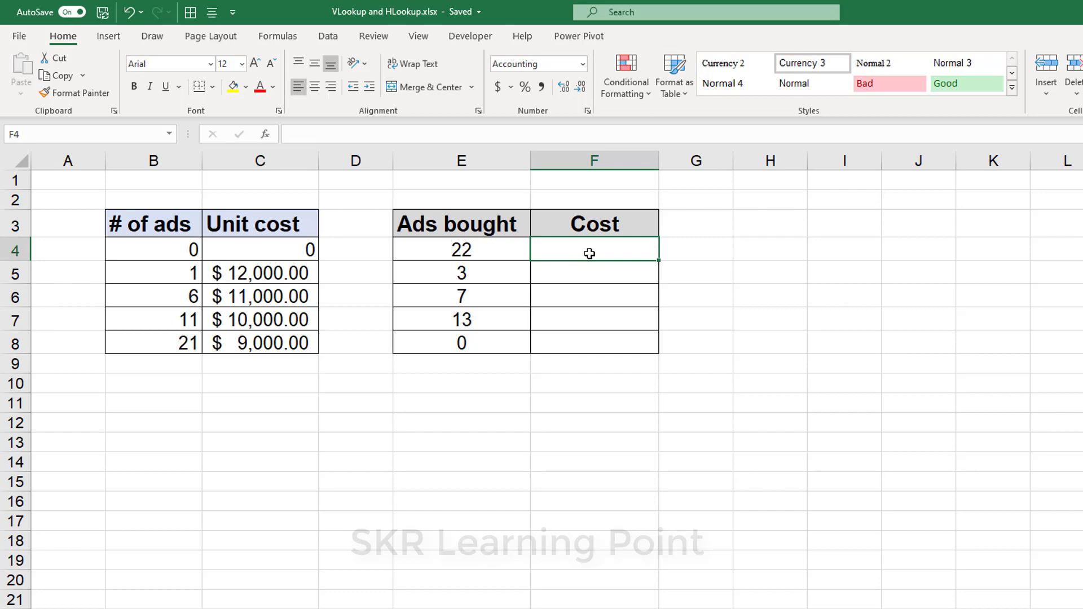
click(481, 247)
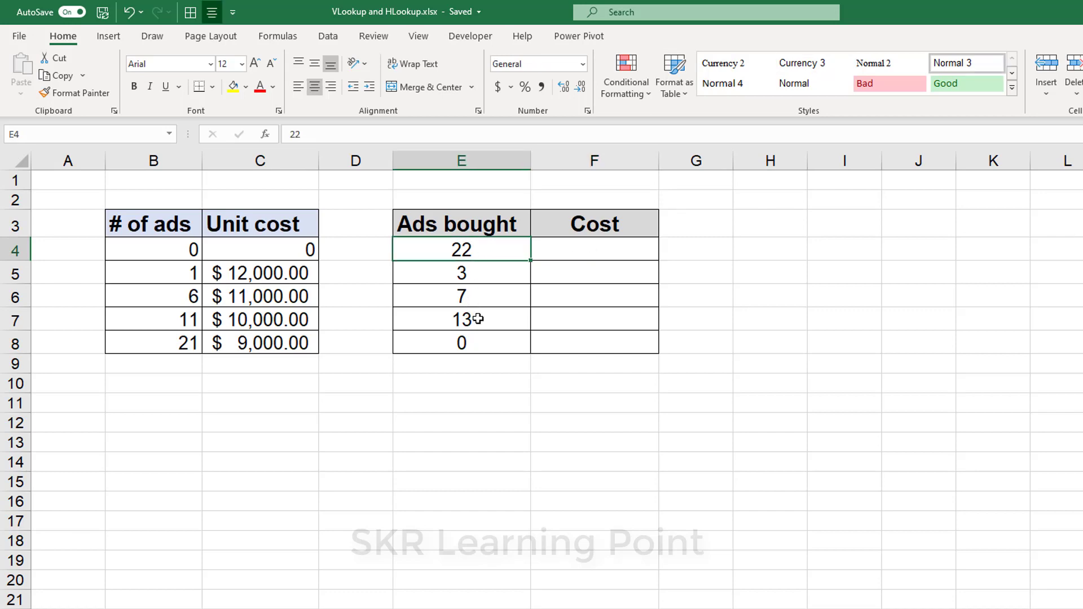
Step: Start a VLOOKUP formula in F4 with E4 as the lookup value and B4:C8 as the table array
click(614, 255)
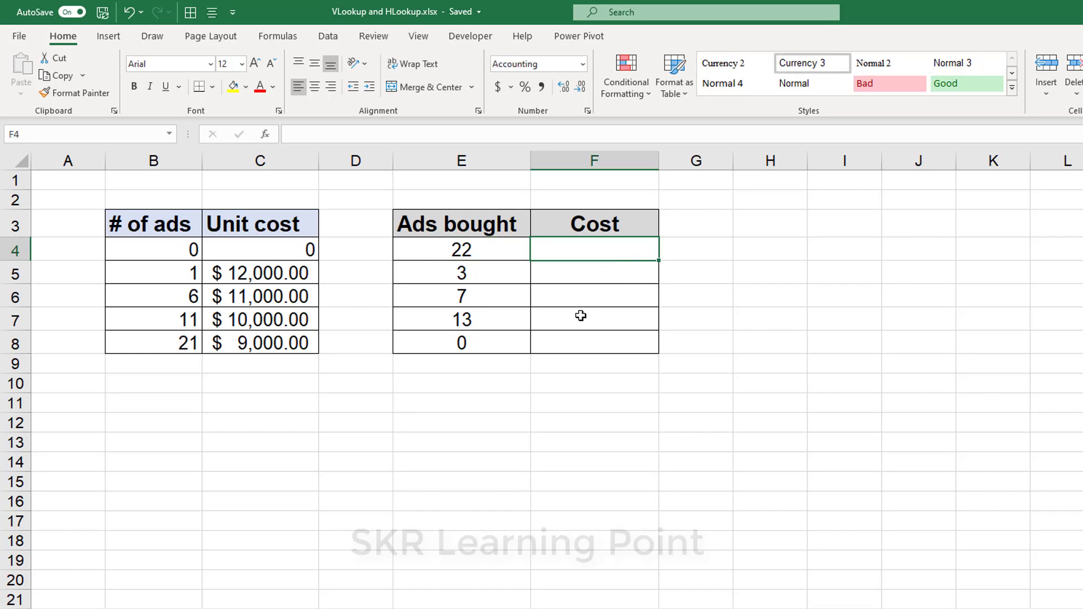
text(=vl)
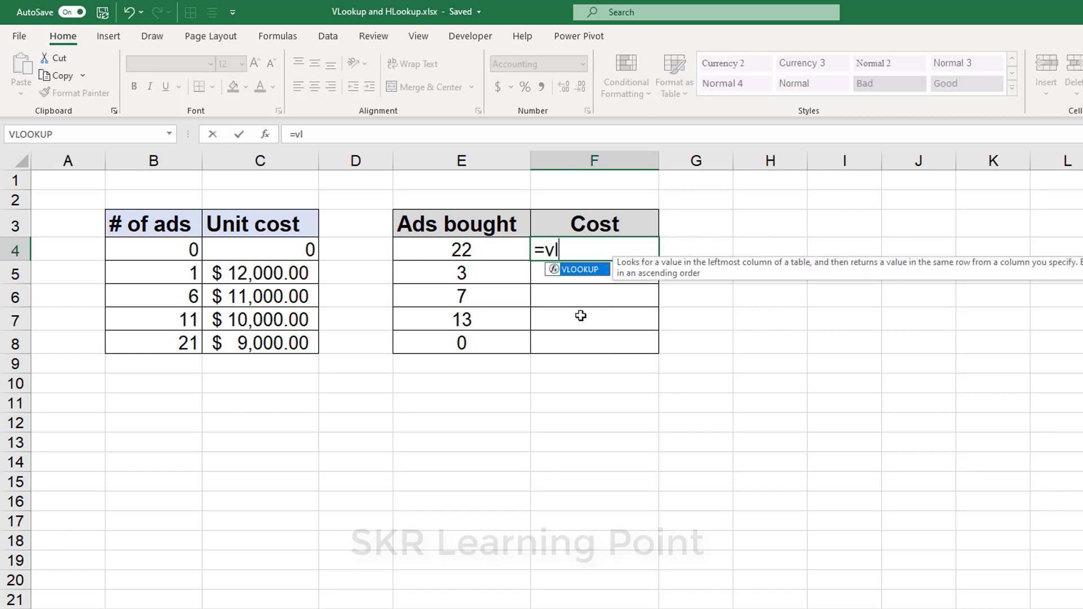
key(Tab)
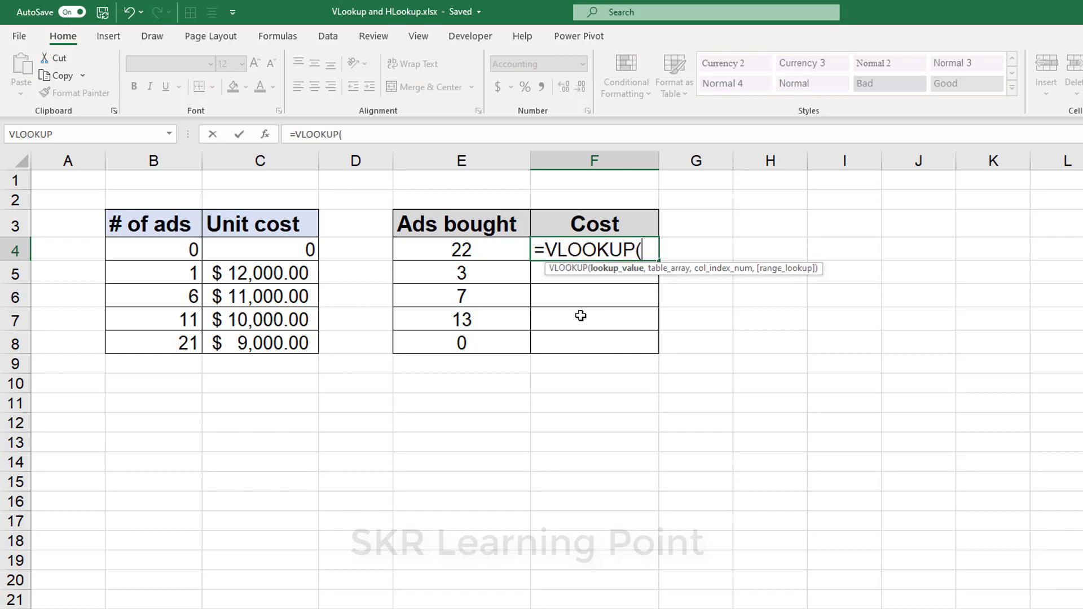
click(423, 245)
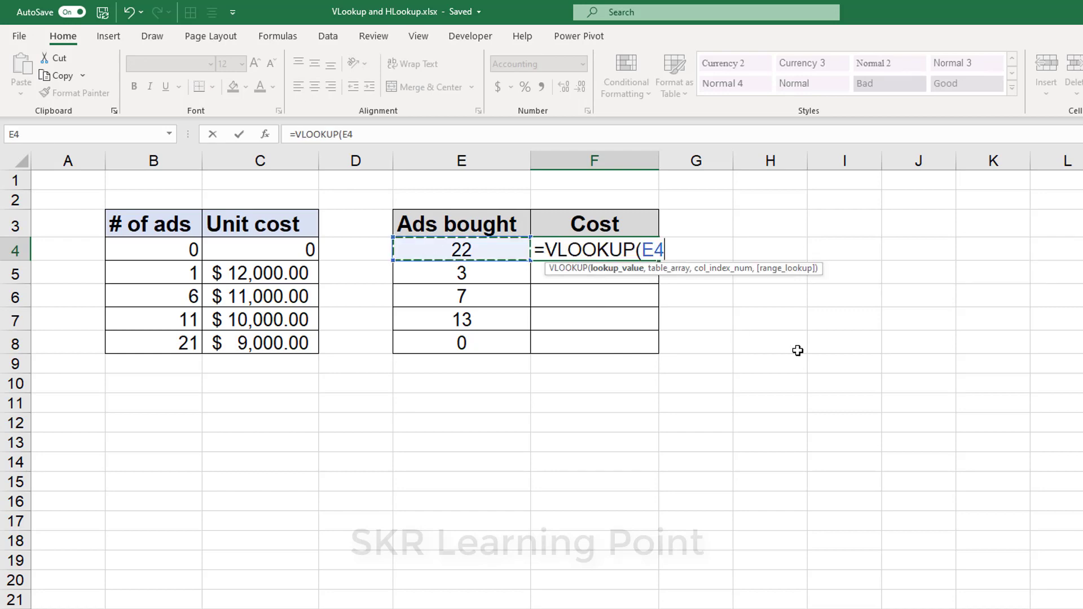
text(,)
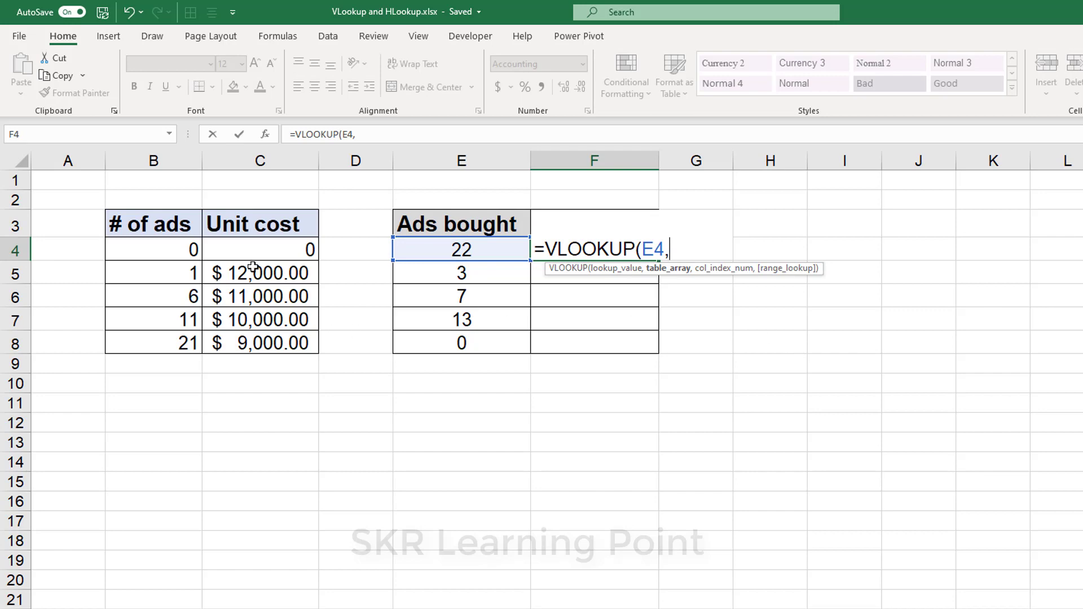
drag(193, 250, 282, 350)
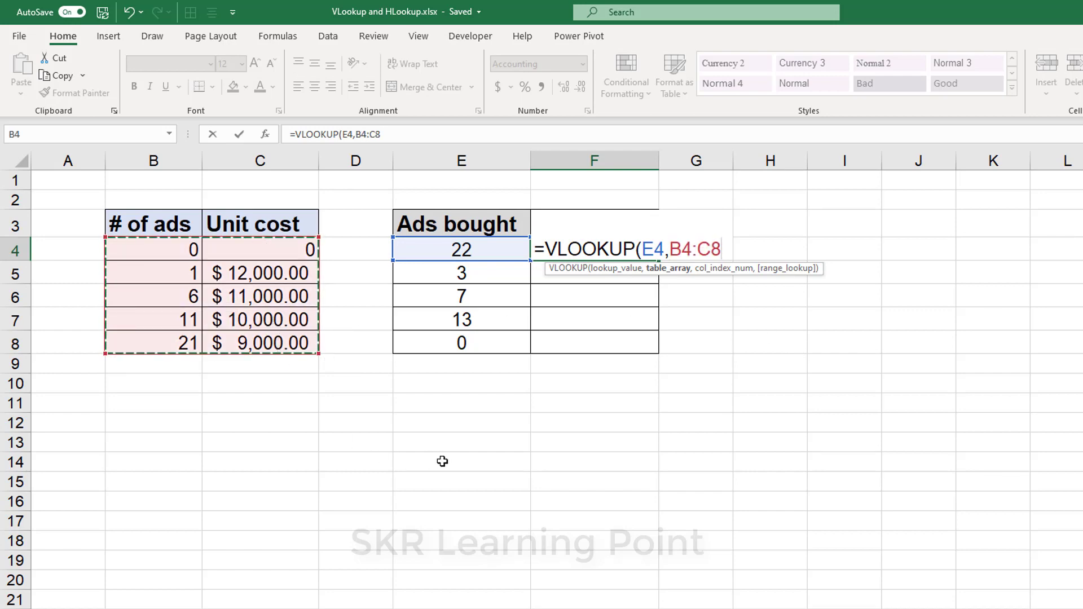
text(,)
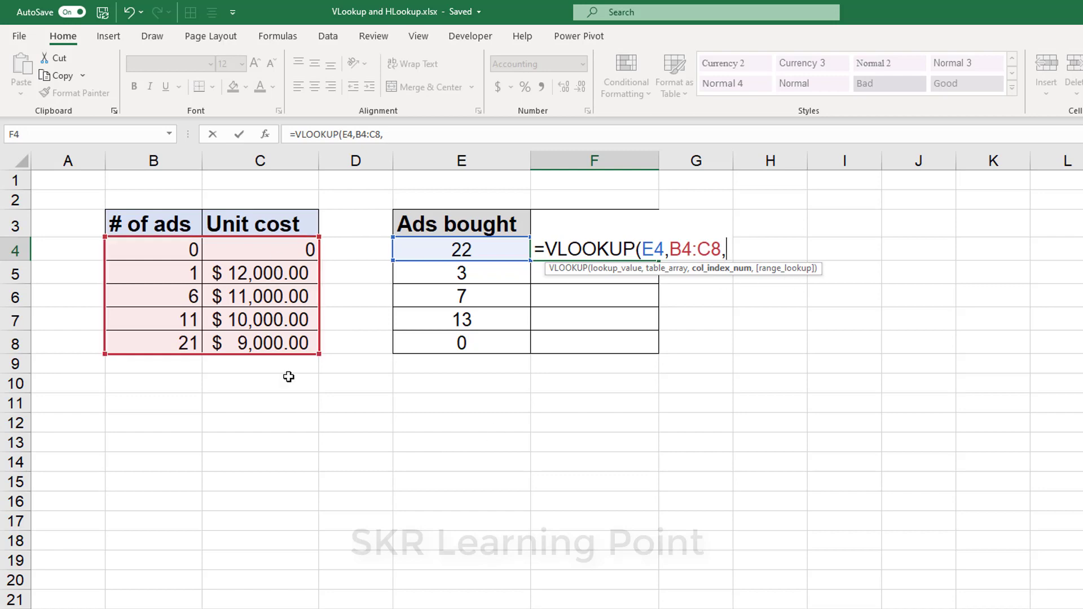
Step: Complete F4 as =VLOOKUP(E4,B4:C8,2), leaving out the match type, and fill the formula down to F8
text(2,)
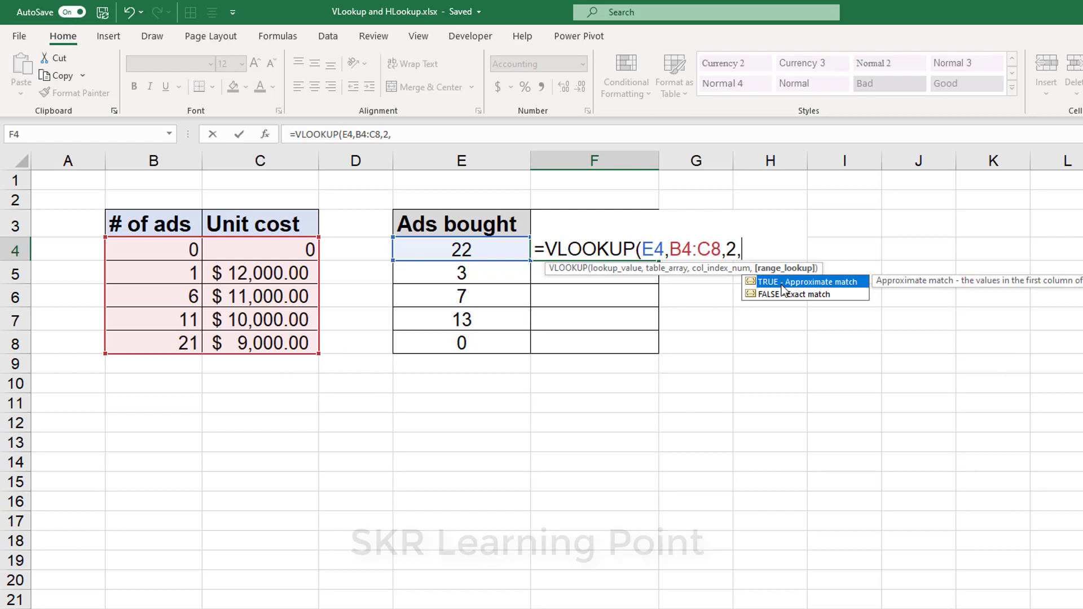
text(1)
key(BackSpace)
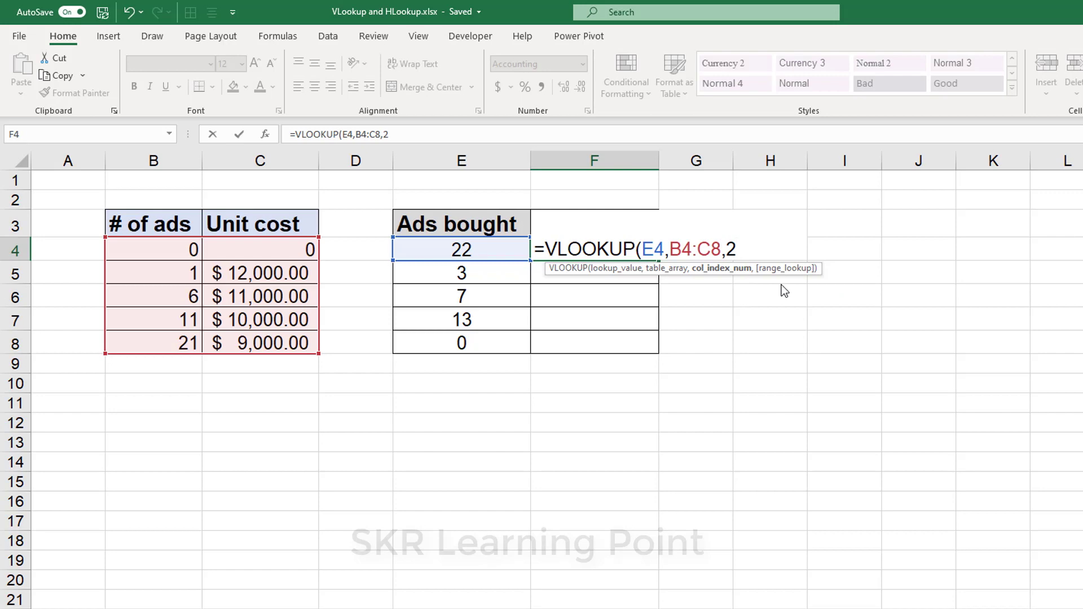
text())
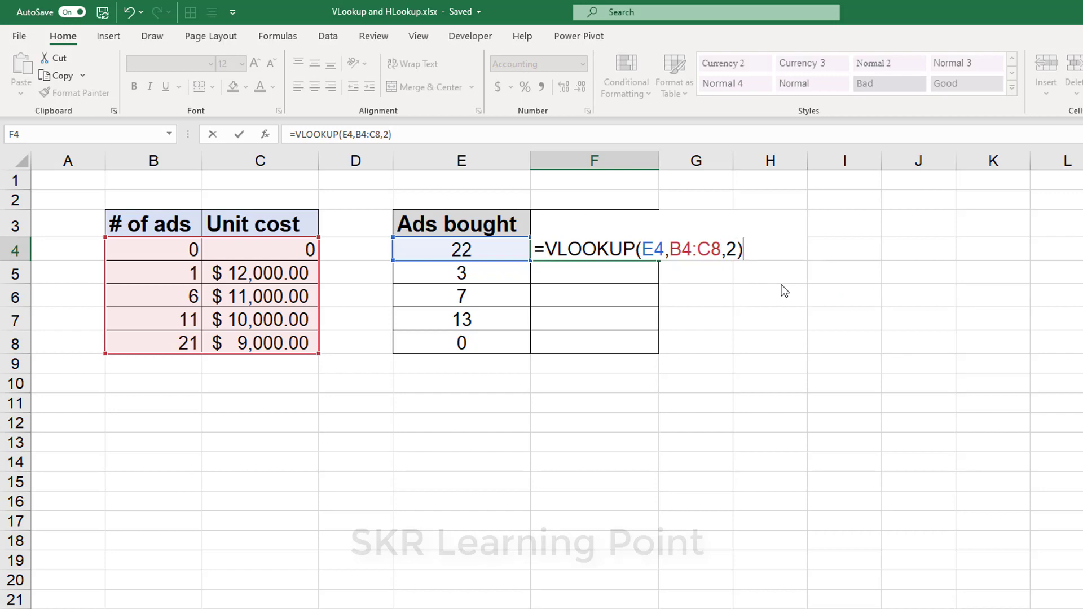
key(Return)
click(604, 253)
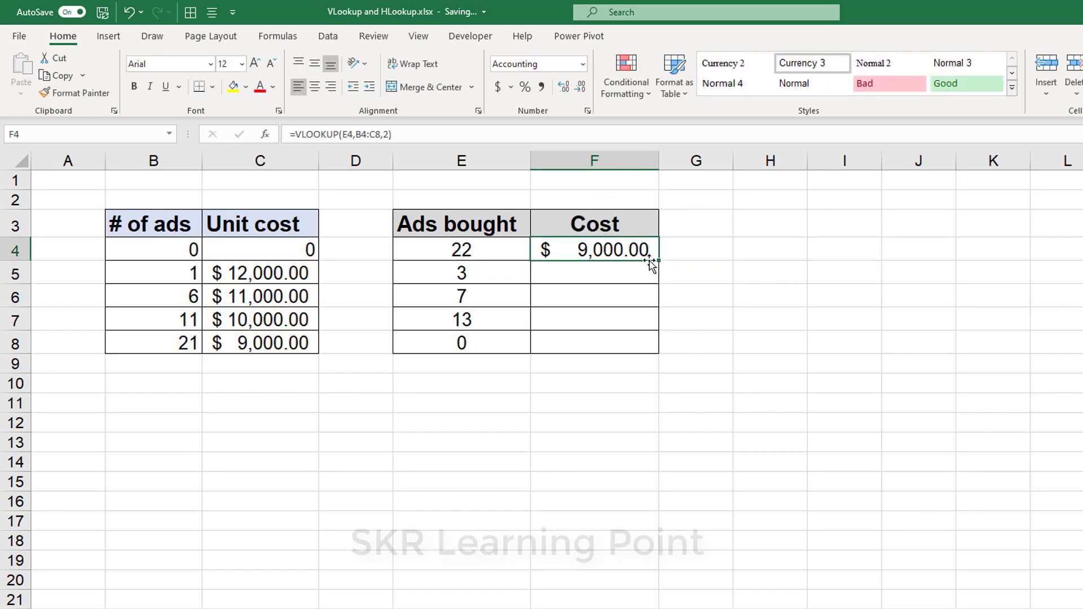
drag(658, 260, 627, 344)
Step: Compare the costs in F4 and F5 with the ads bought and the tier unit costs, and review the Cost range F4:F8
click(468, 252)
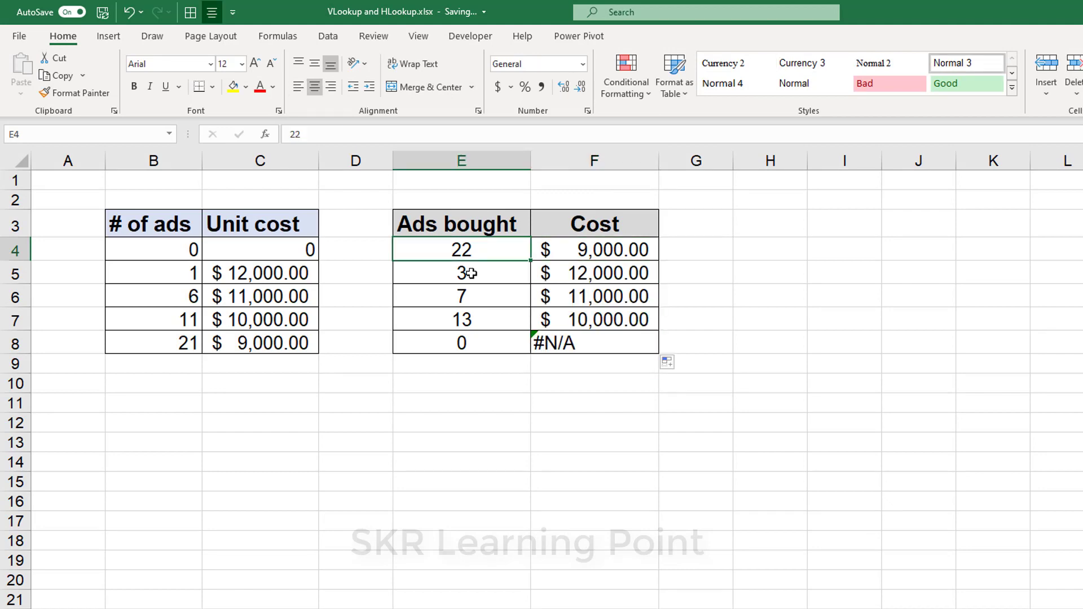
click(594, 254)
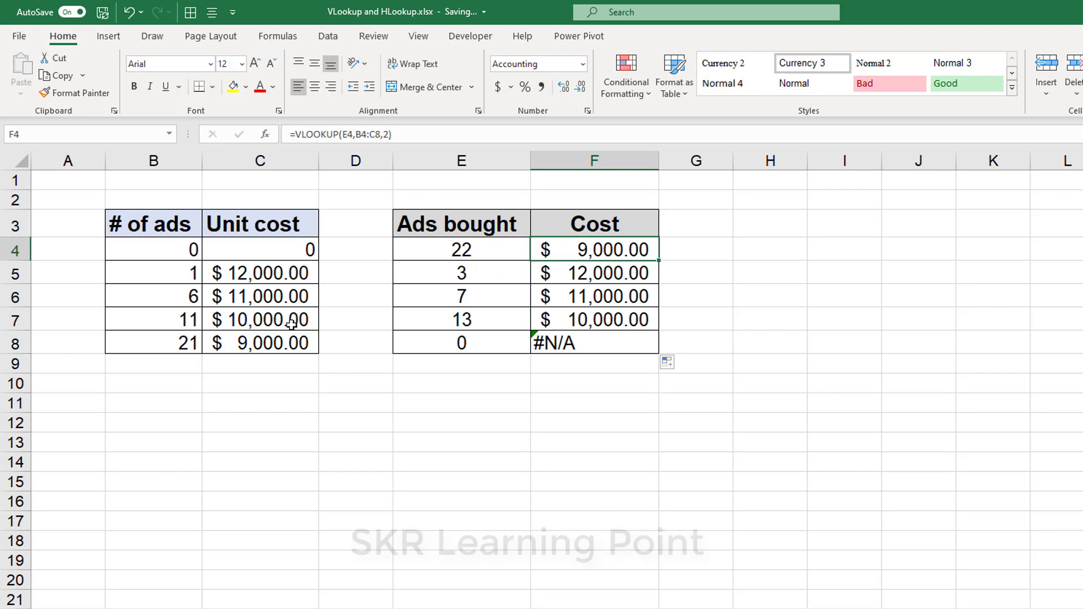
click(190, 272)
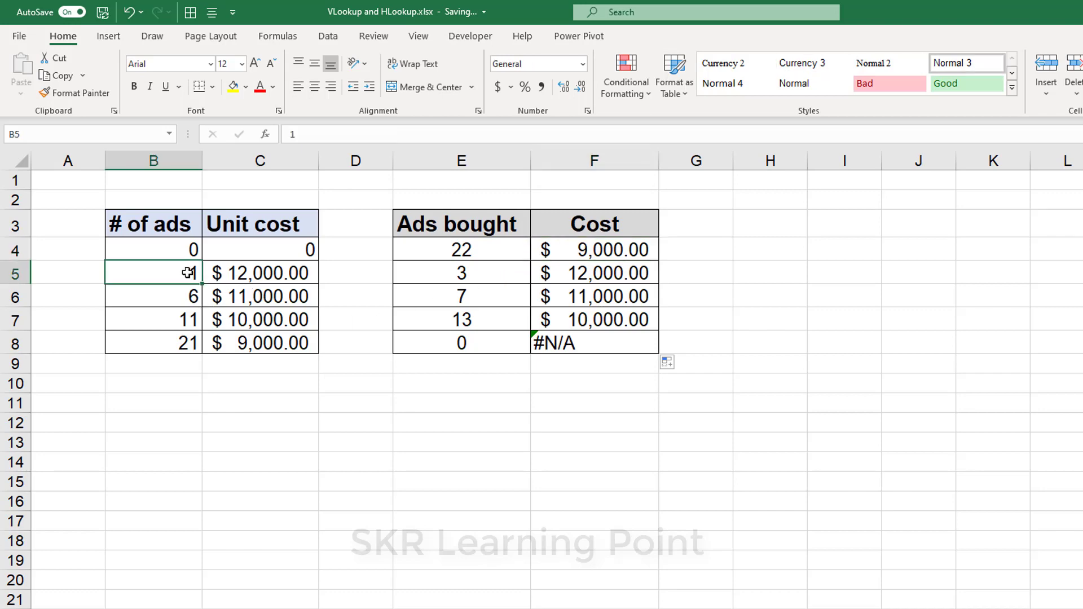
mouse_move(188, 273)
mouse_down()
mouse_move(185, 291)
mouse_move(188, 274)
mouse_up()
click(252, 276)
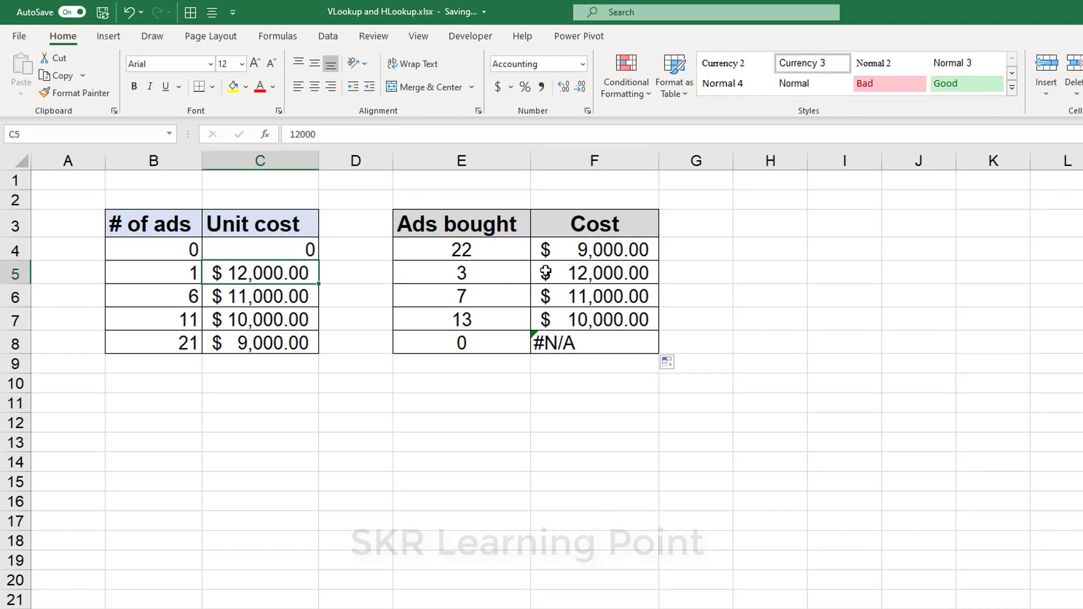
click(574, 272)
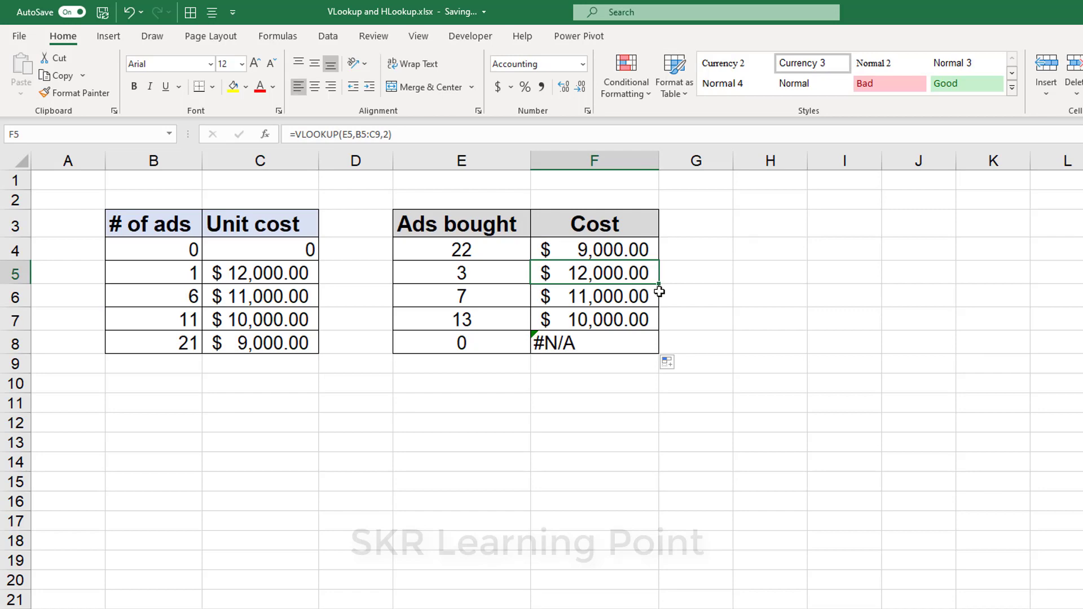
click(458, 276)
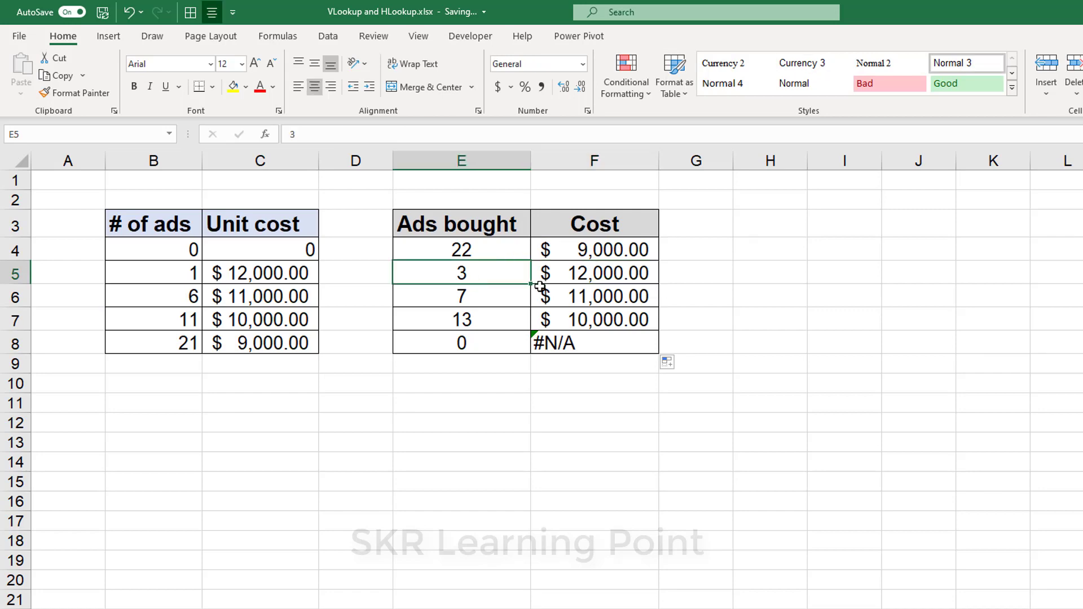
click(571, 269)
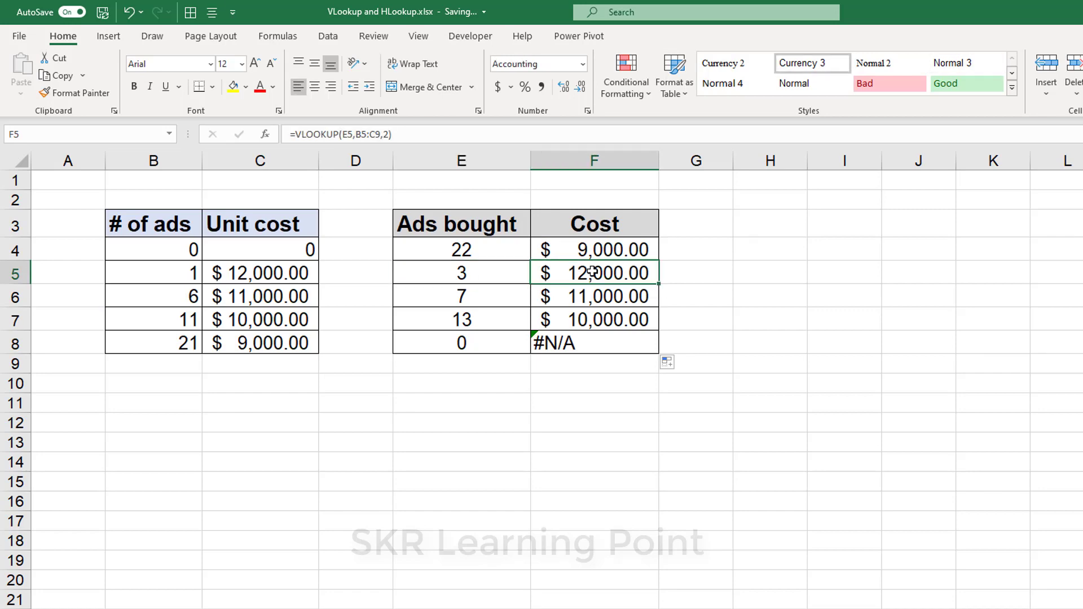
drag(623, 251, 611, 353)
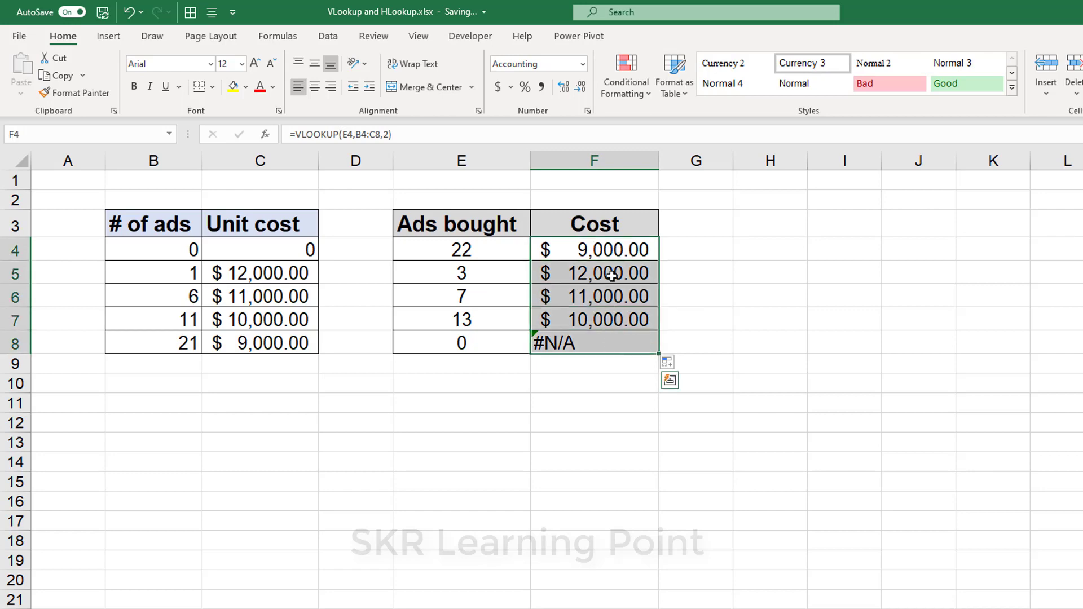
Step: Multiply the VLOOKUP result in F4 by the ads bought, making the formula =VLOOKUP(E4,B4:C8,2)*E4
click(613, 247)
key(F2)
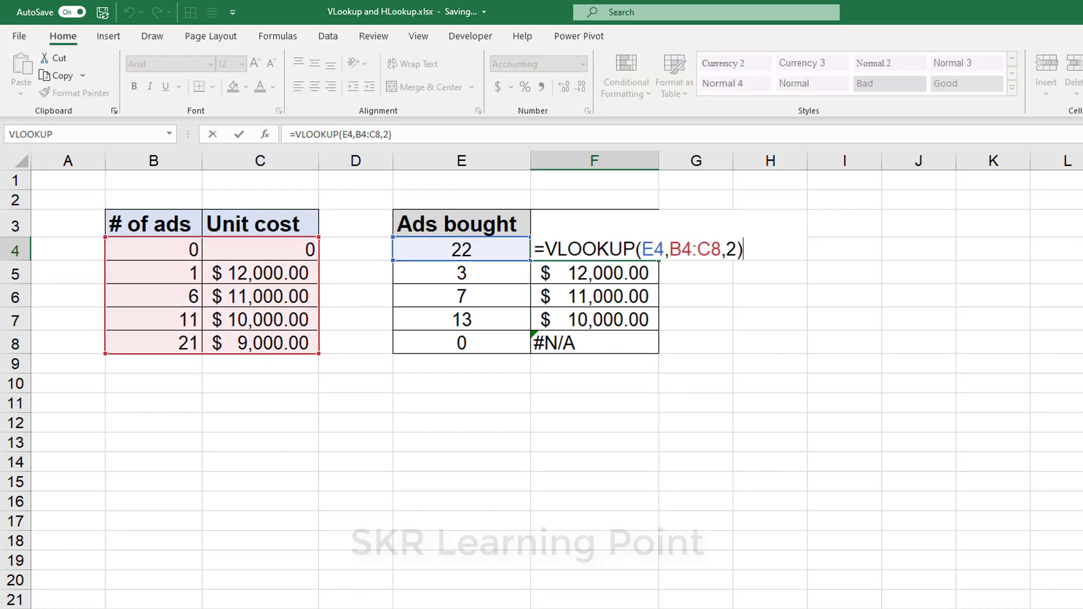
text(*)
click(448, 252)
key(Return)
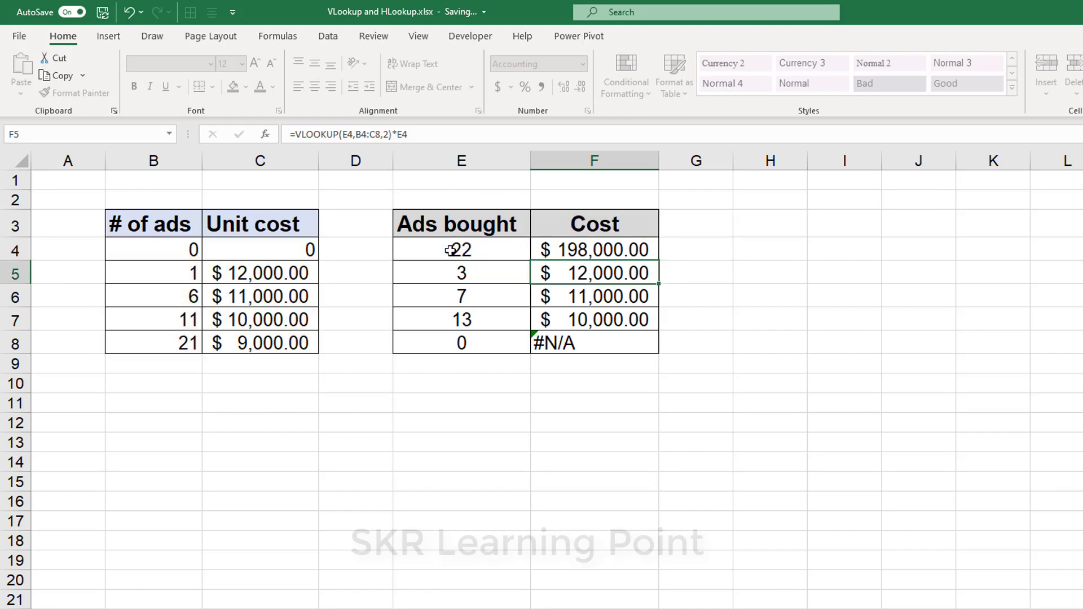
Step: Copy the multiplied cost formula from F4 to the remaining Cost cells down to F8
key(Up)
key(ctrl+c)
key(shift+Down)
key(shift+Down)
key(shift+Down)
key(shift+Down)
key(ctrl+v)
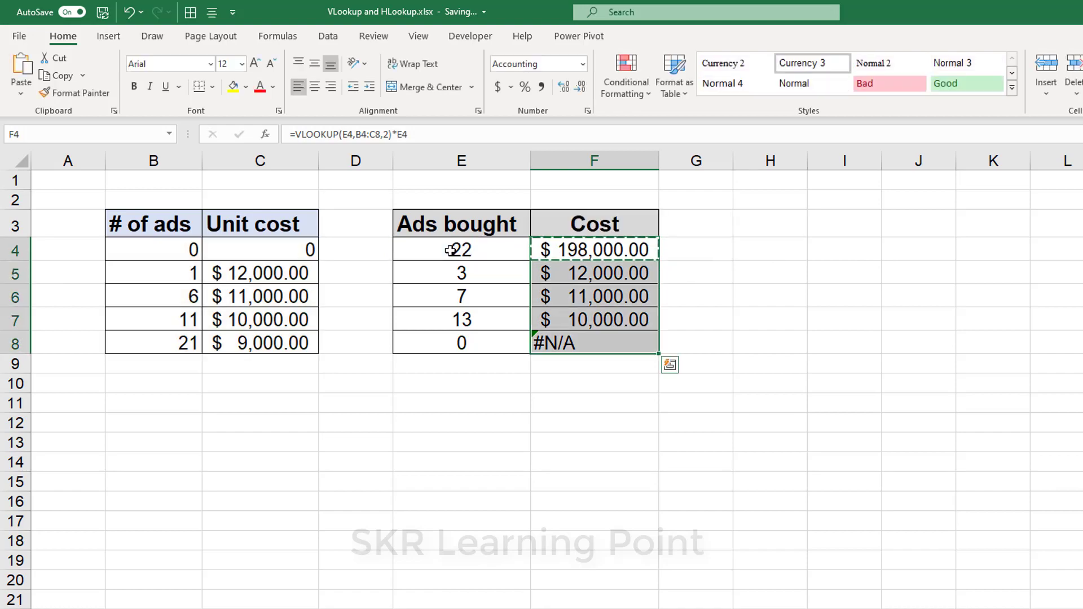
key(ctrl+v)
key(Up)
key(Down)
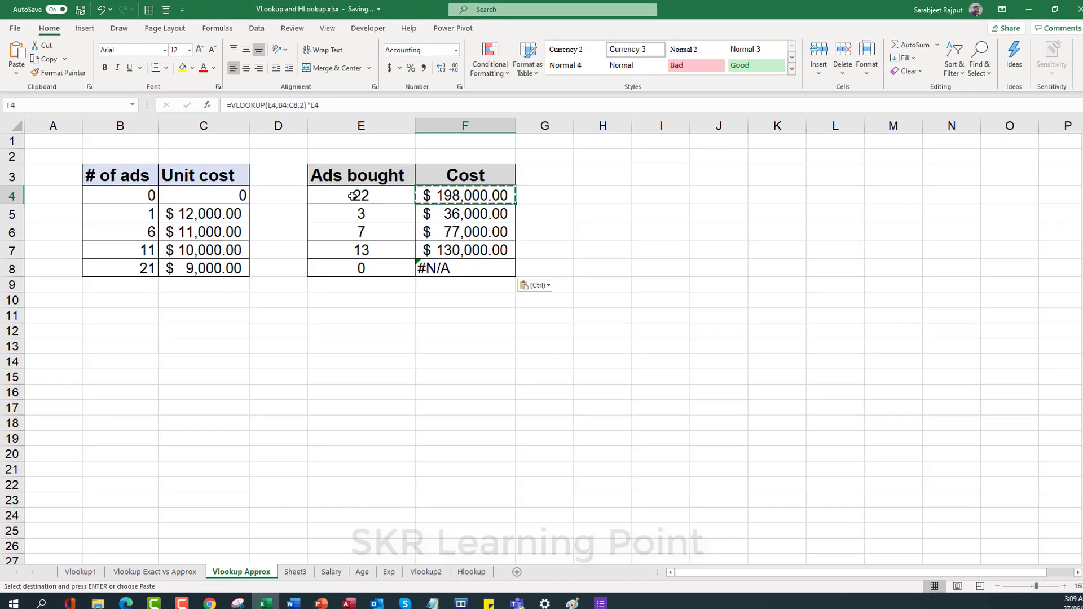